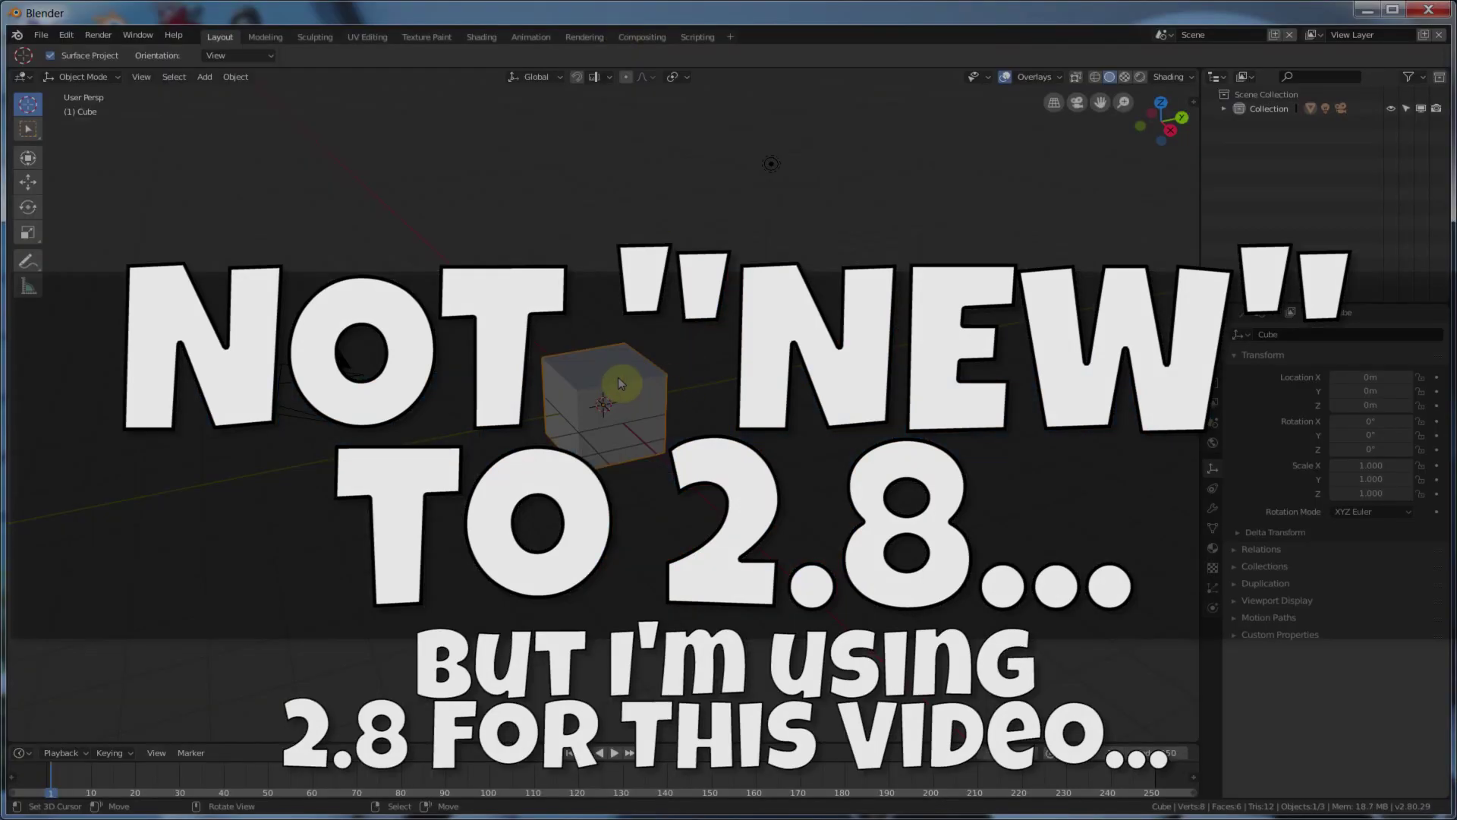
# Delete the default cube.
pyautogui.scroll(5, 630, 355)
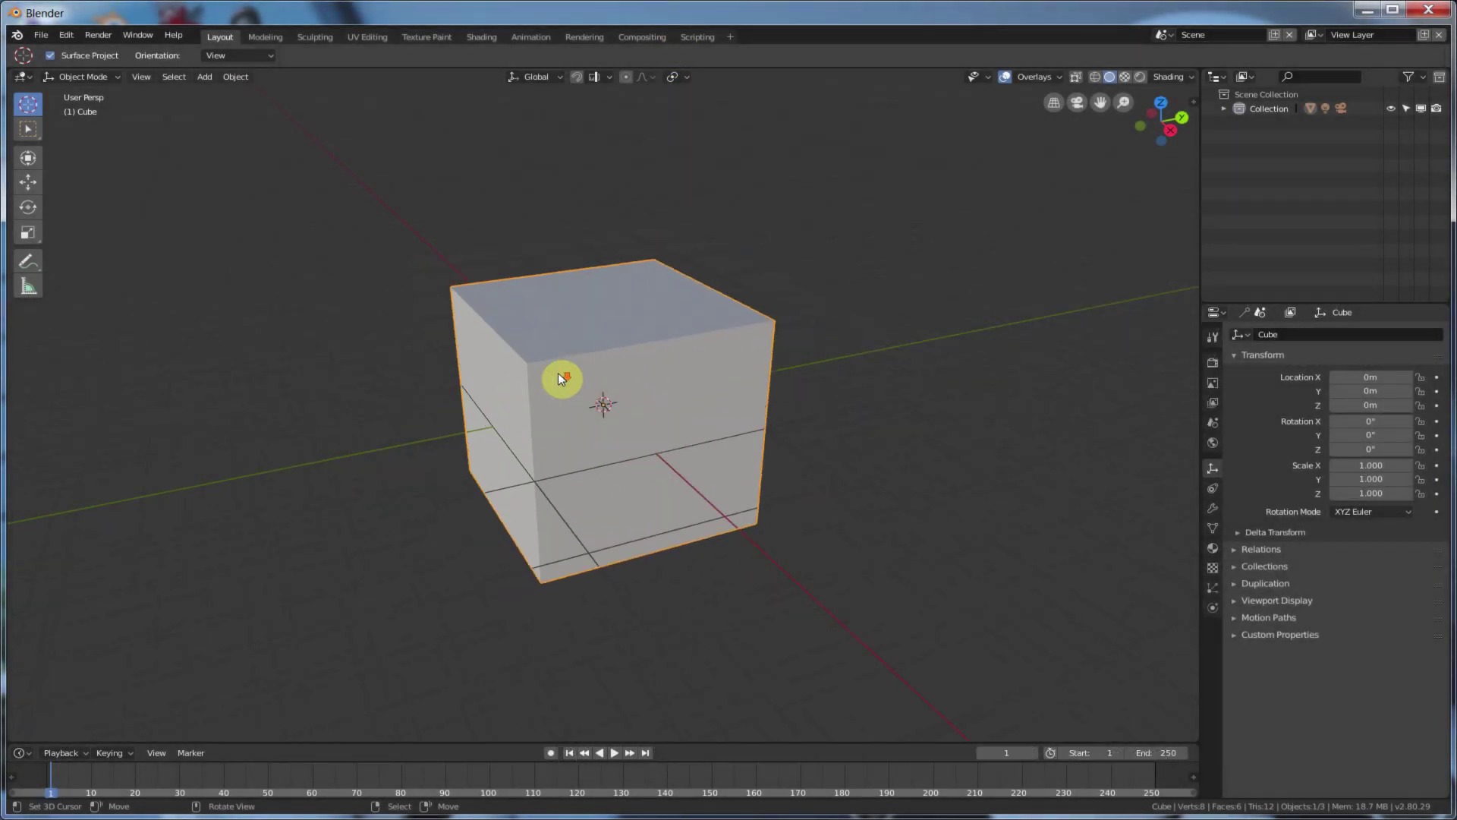
pyautogui.press('x')
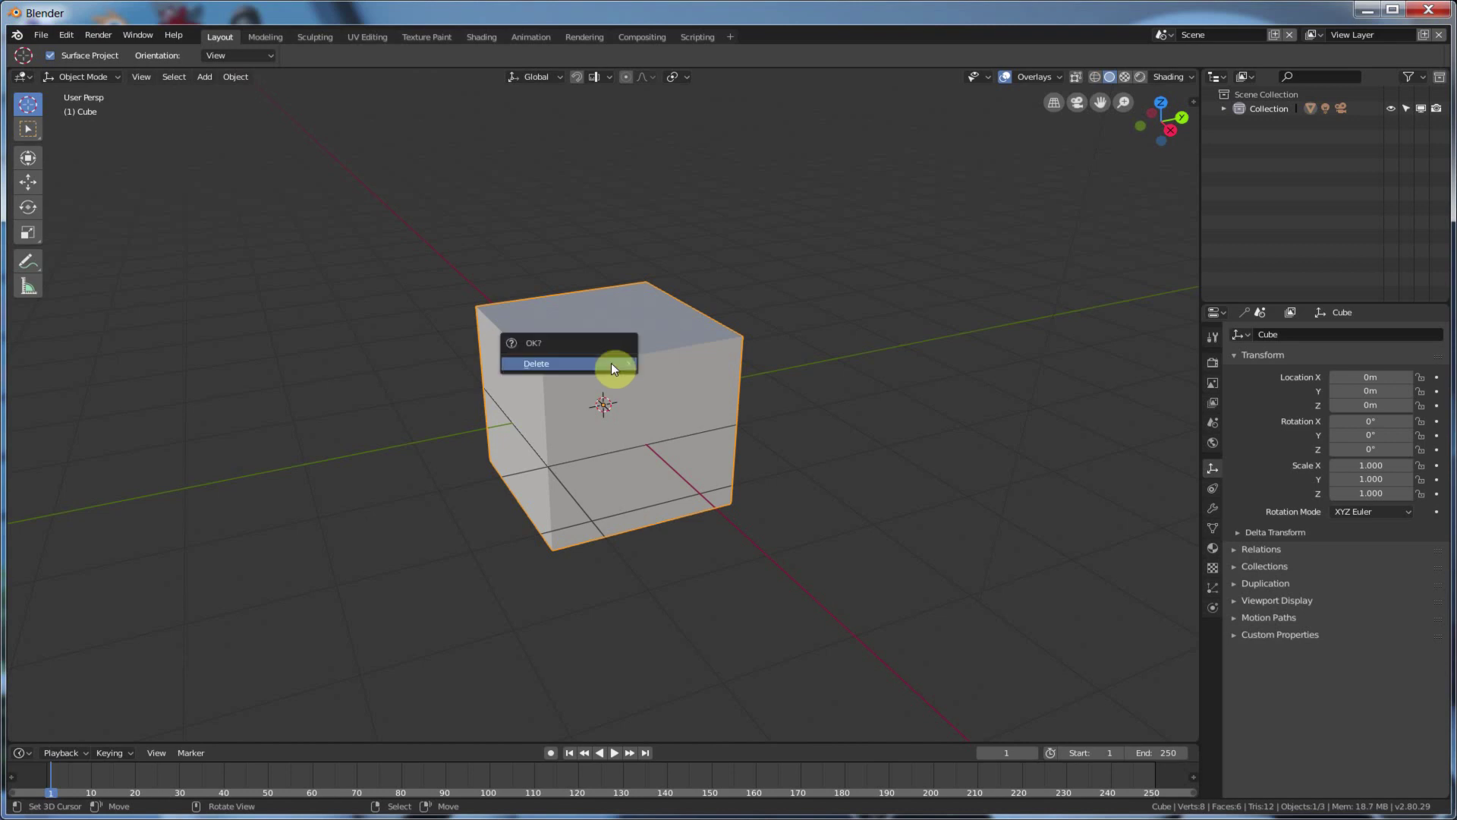
pyautogui.click(600, 370)
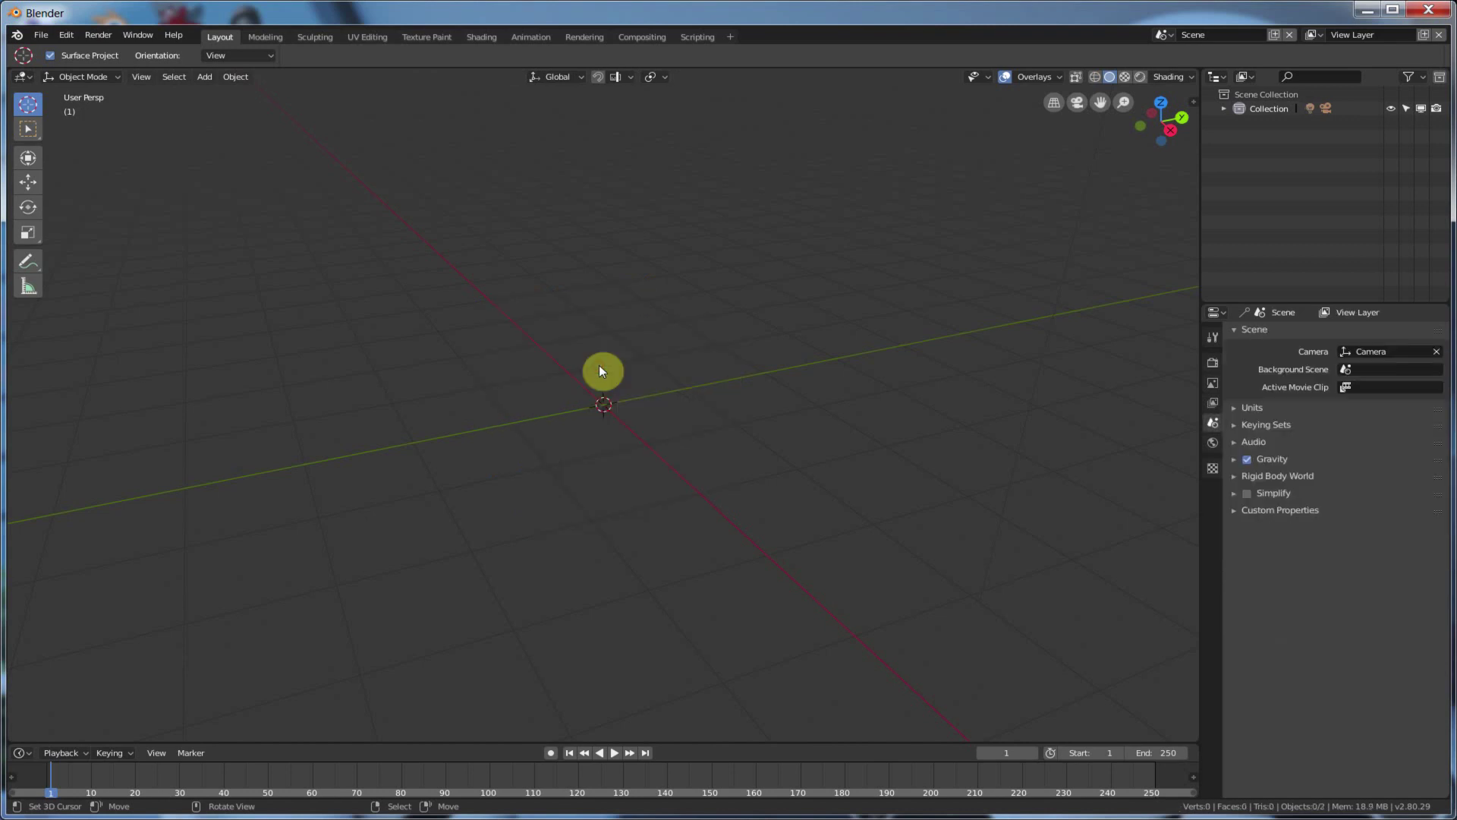
# Add a torus mesh at the scene origin and view it from above.
pyautogui.click(206, 78)
pyautogui.moveTo(224, 93)
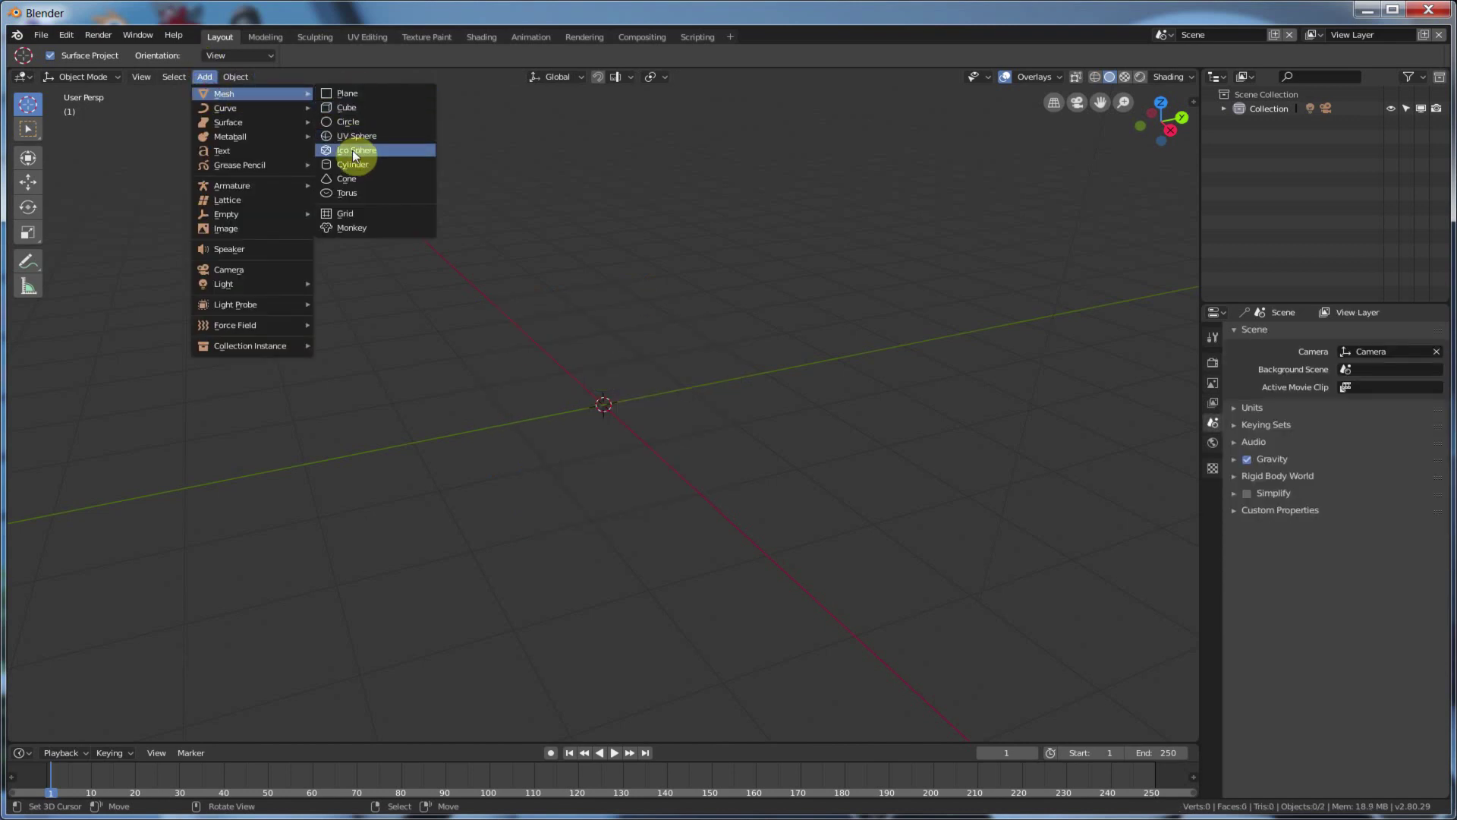
pyautogui.click(350, 193)
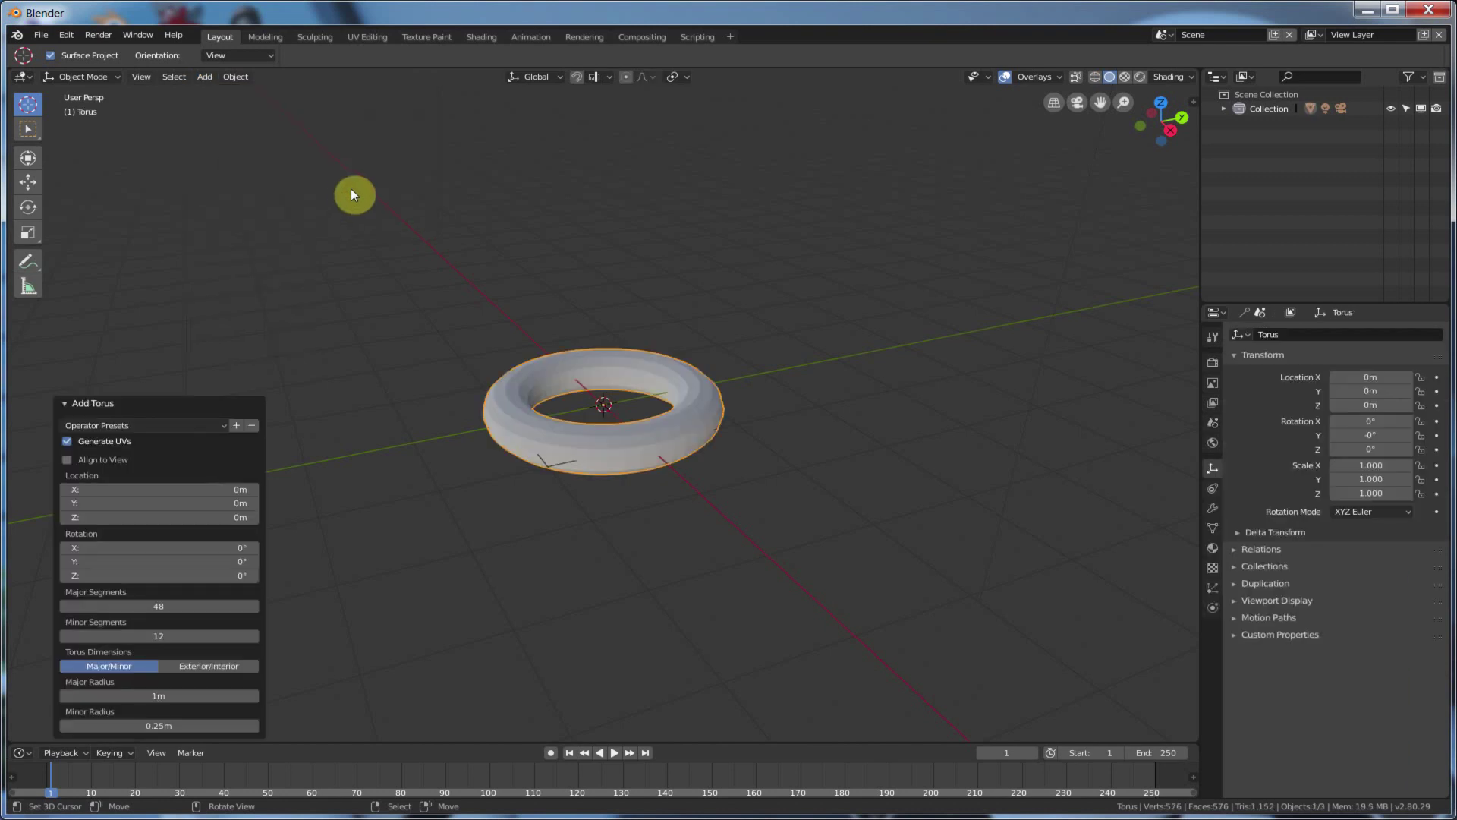
pyautogui.scroll(5, 791, 422)
pyautogui.moveTo(776, 397); pyautogui.dragTo(776, 413, button='middle')
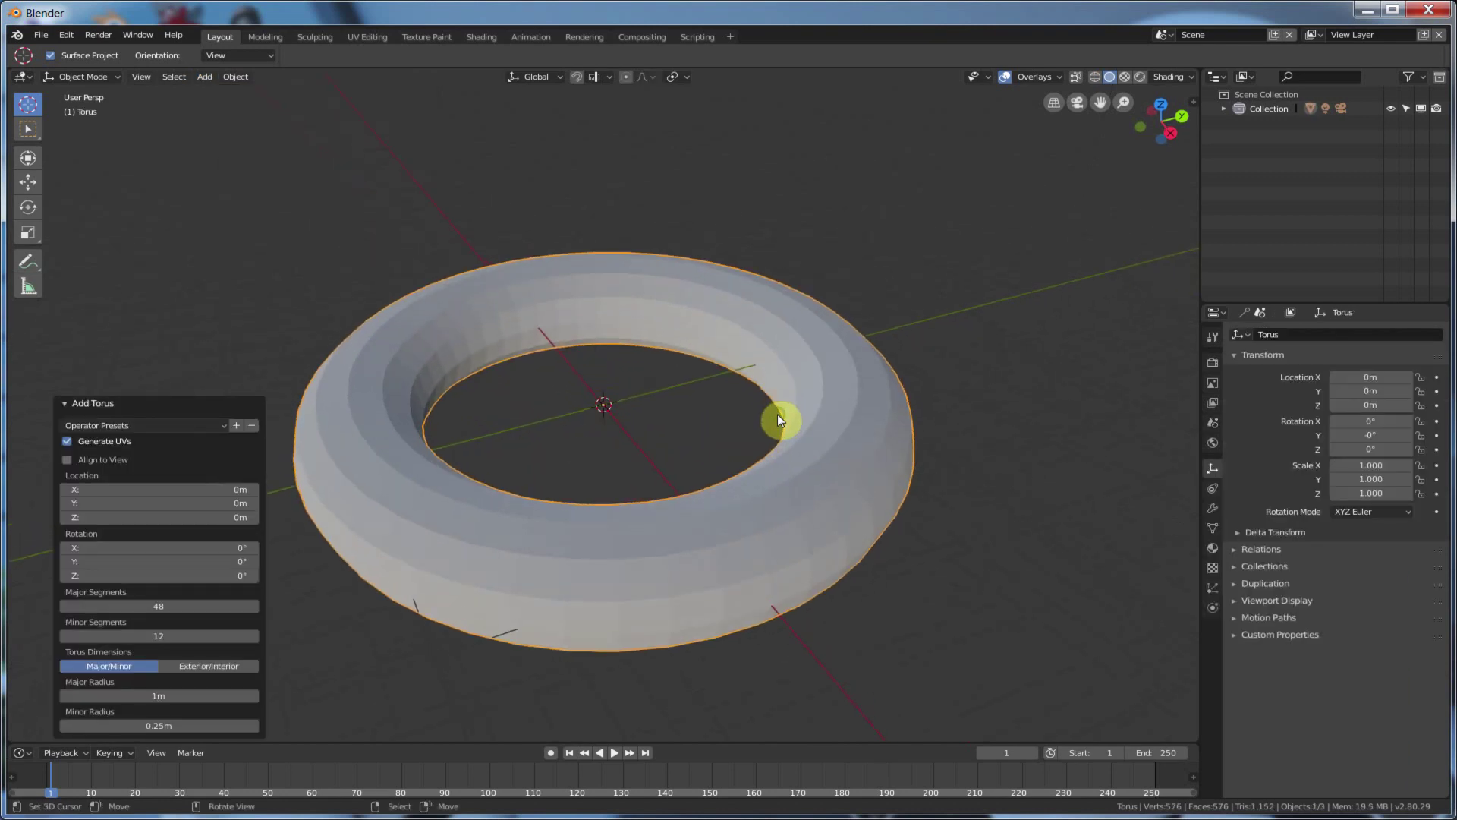
pyautogui.scroll(-1, 795, 414)
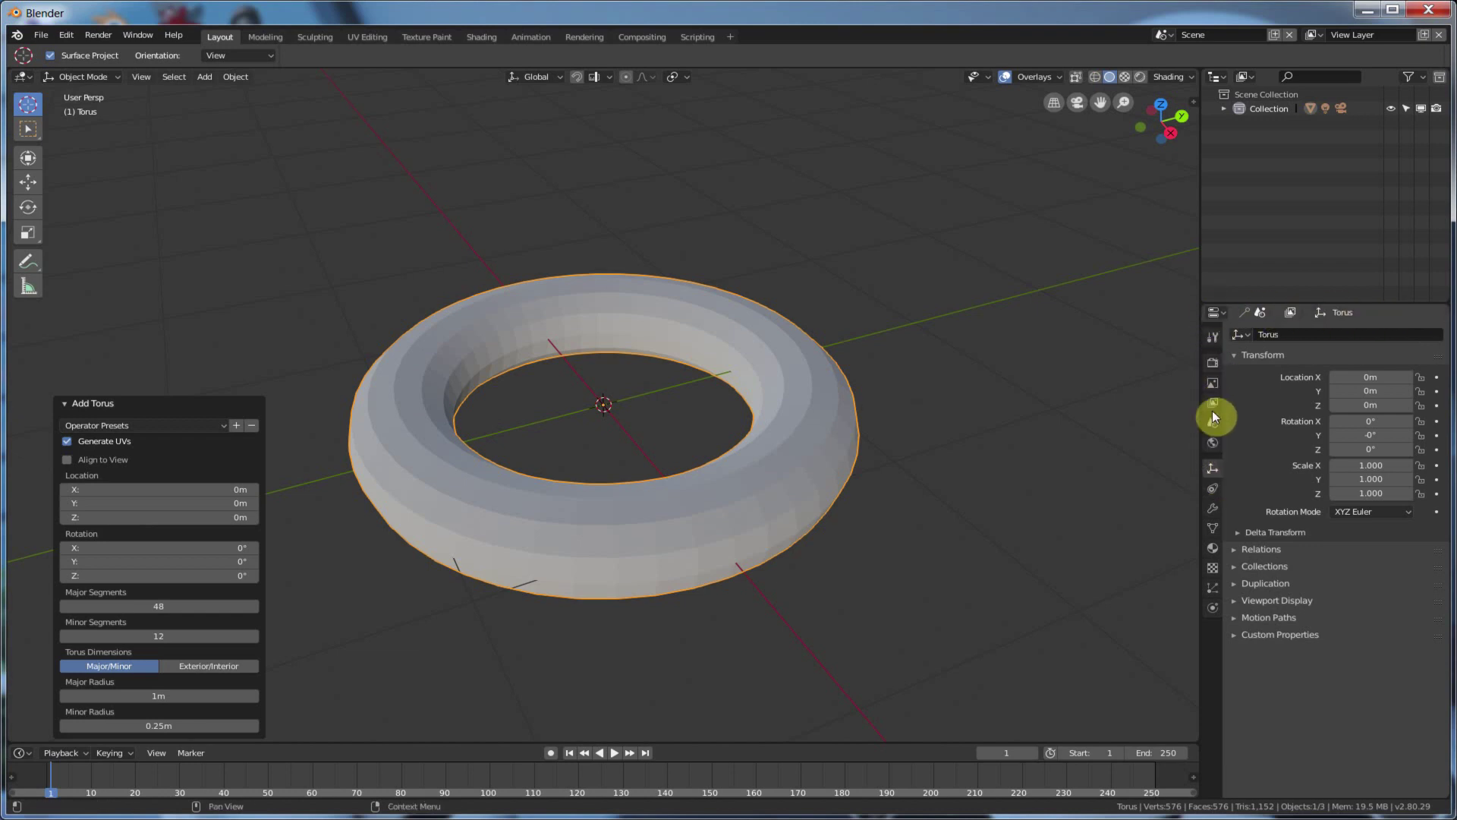
# Add a Remesh modifier to the torus, giving a Sharp-mode, depth 4, 0.900-scale faceted surface.
pyautogui.click(1212, 509)
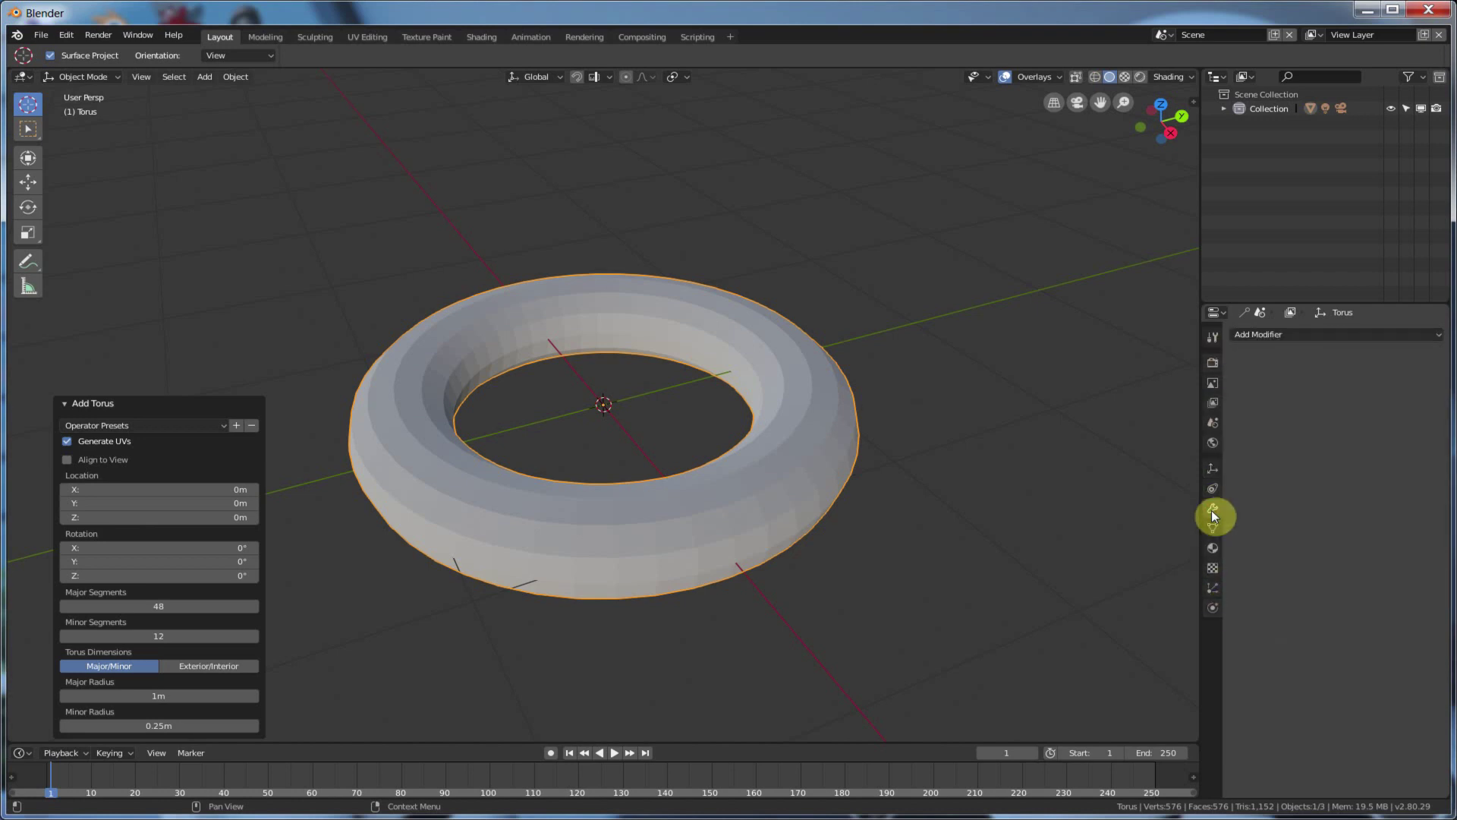
pyautogui.click(1267, 338)
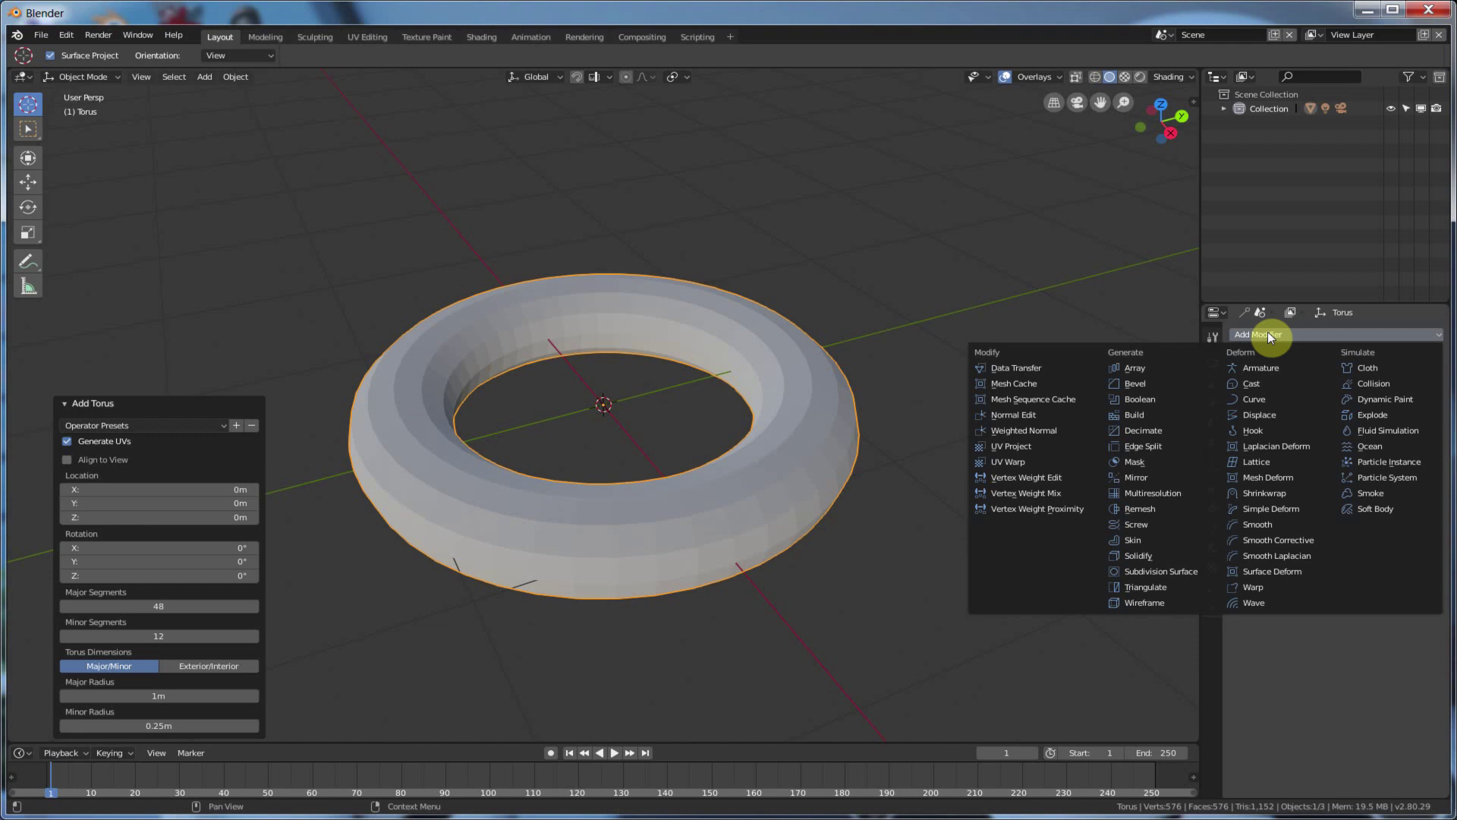
pyautogui.click(1145, 509)
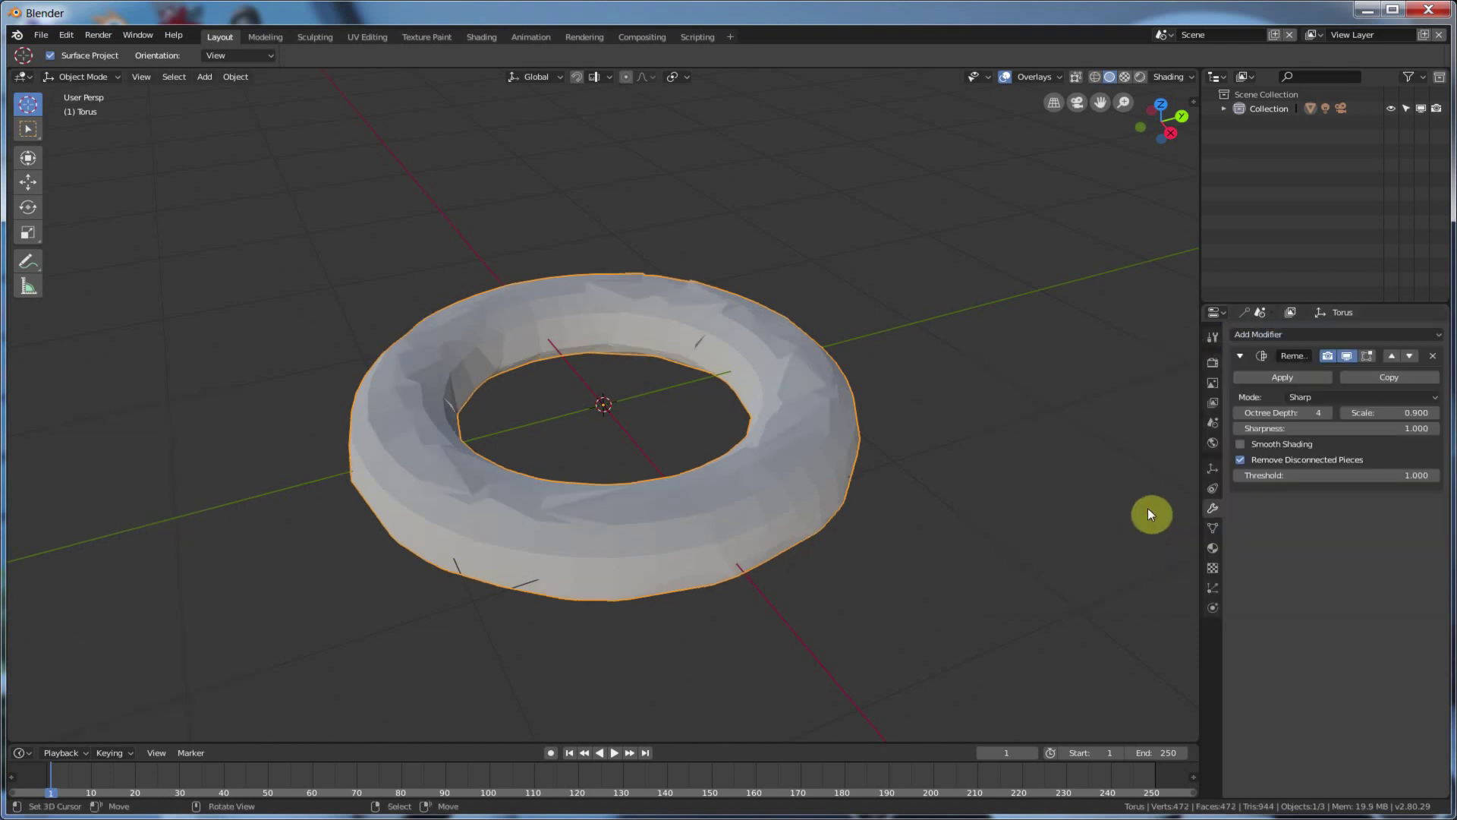
pyautogui.moveTo(941, 476); pyautogui.dragTo(837, 485, button='middle')
pyautogui.scroll(2, 942, 481)
pyautogui.scroll(1, 942, 482)
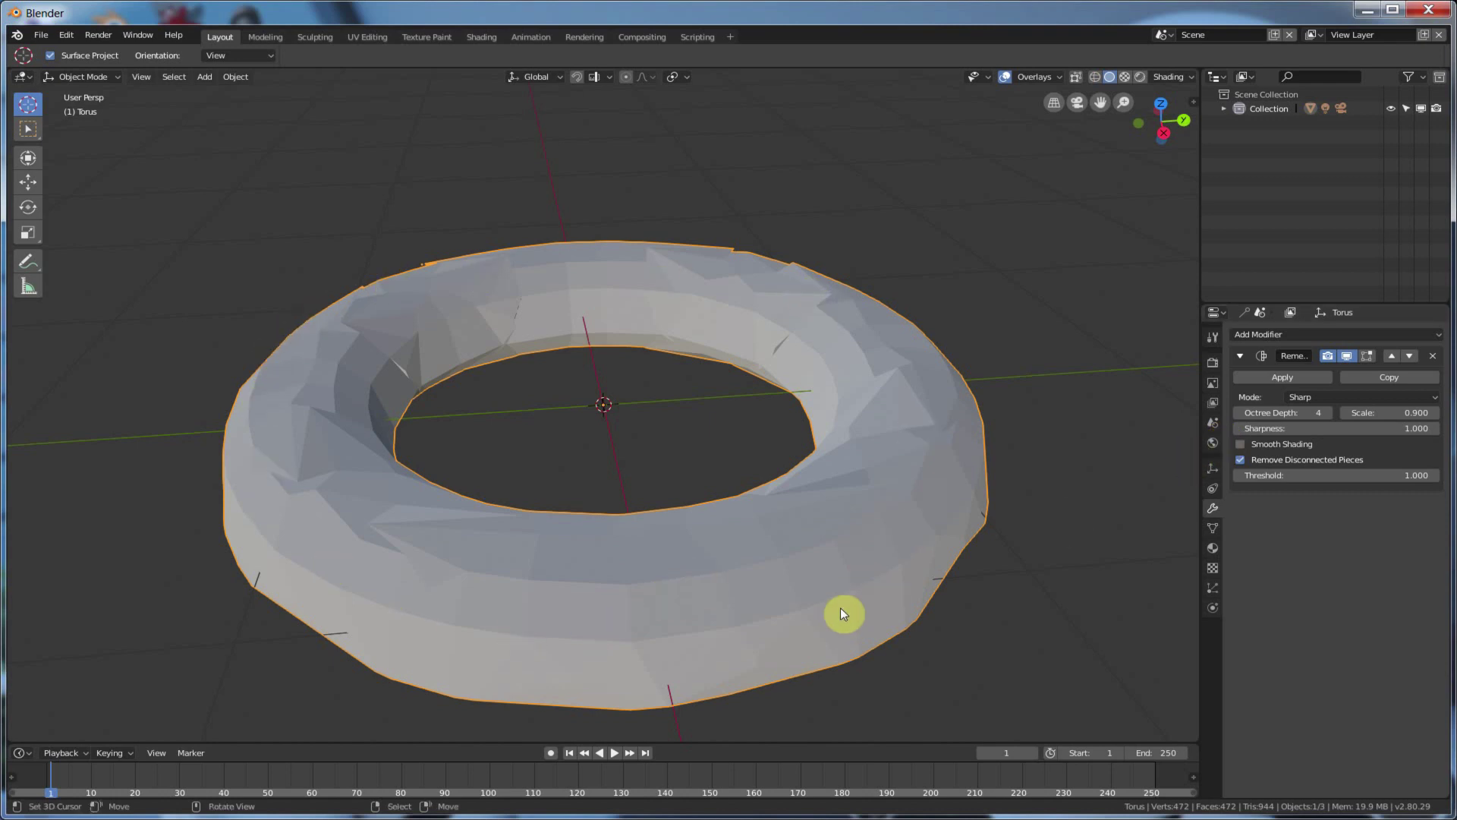
pyautogui.moveTo(581, 600); pyautogui.dragTo(576, 586, button='middle')
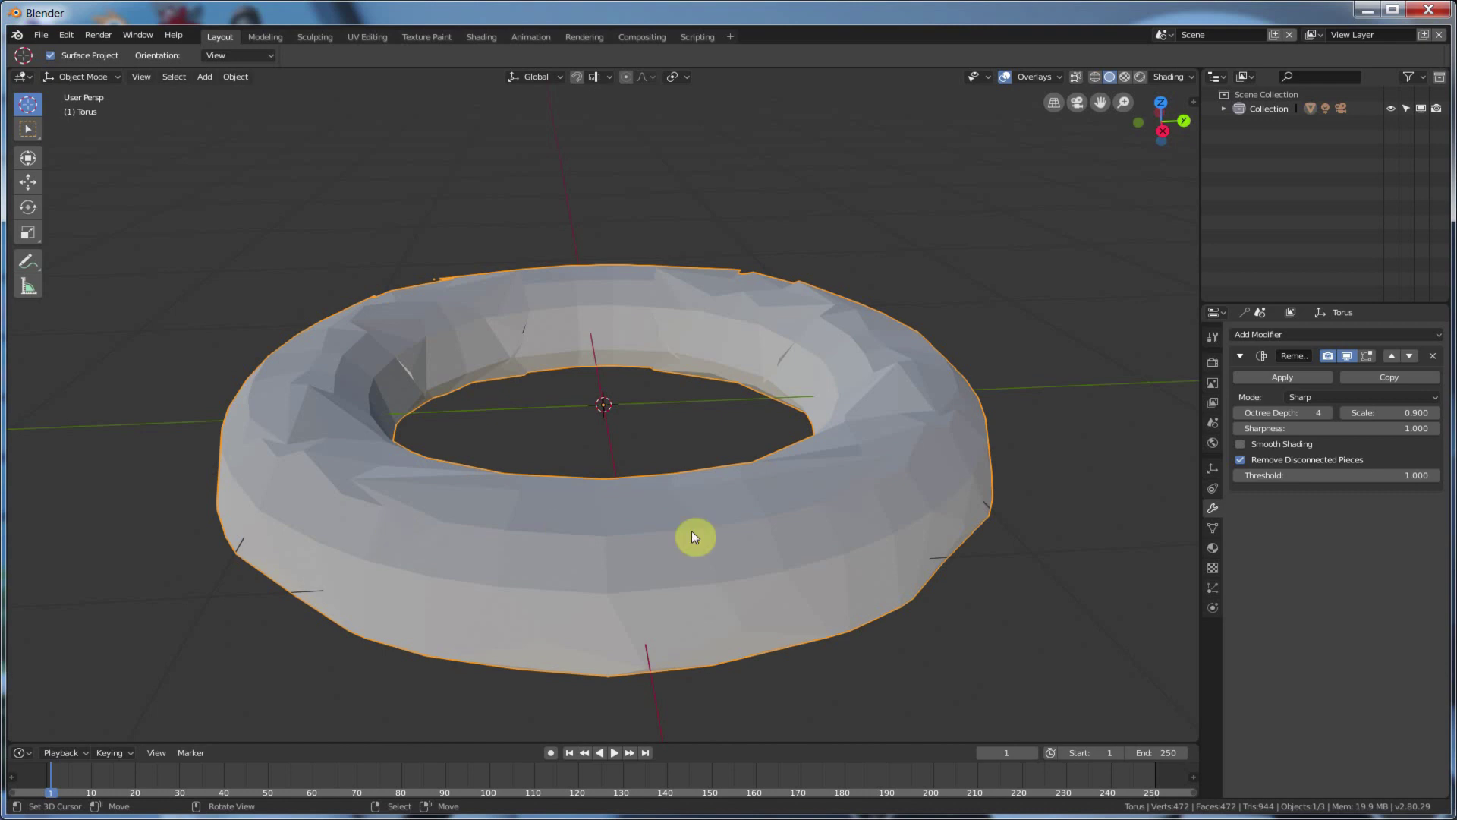
# Drop the Remesh Octree Depth to 1, then step it back up to 6.
pyautogui.moveTo(740, 520); pyautogui.dragTo(853, 525, button='middle')
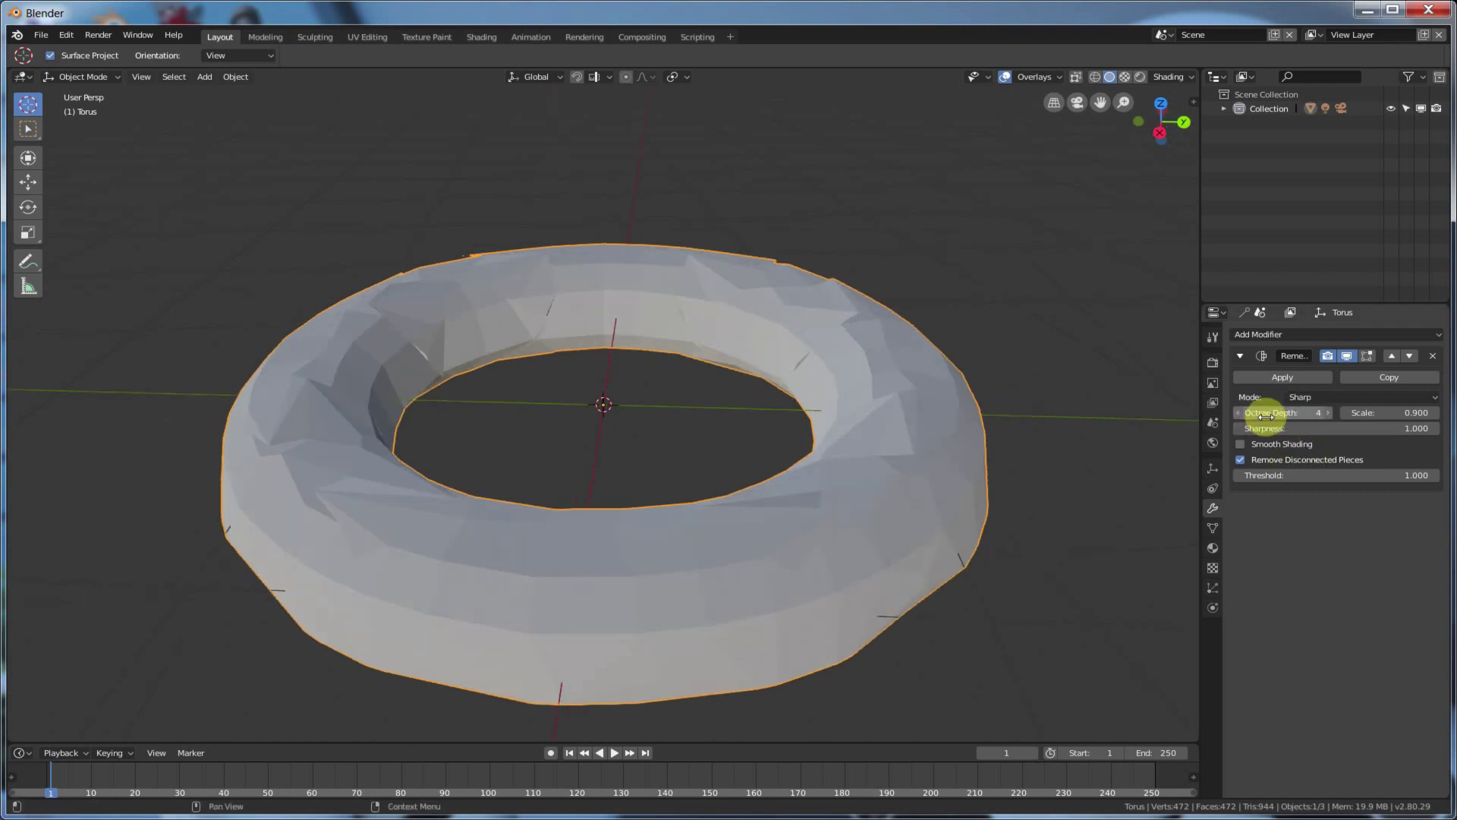
pyautogui.moveTo(1268, 414)
pyautogui.mouseDown()
pyautogui.moveTo(1214, 414)
pyautogui.moveTo(1268, 410)
pyautogui.mouseUp()
pyautogui.moveTo(898, 509); pyautogui.dragTo(551, 335, button='middle')
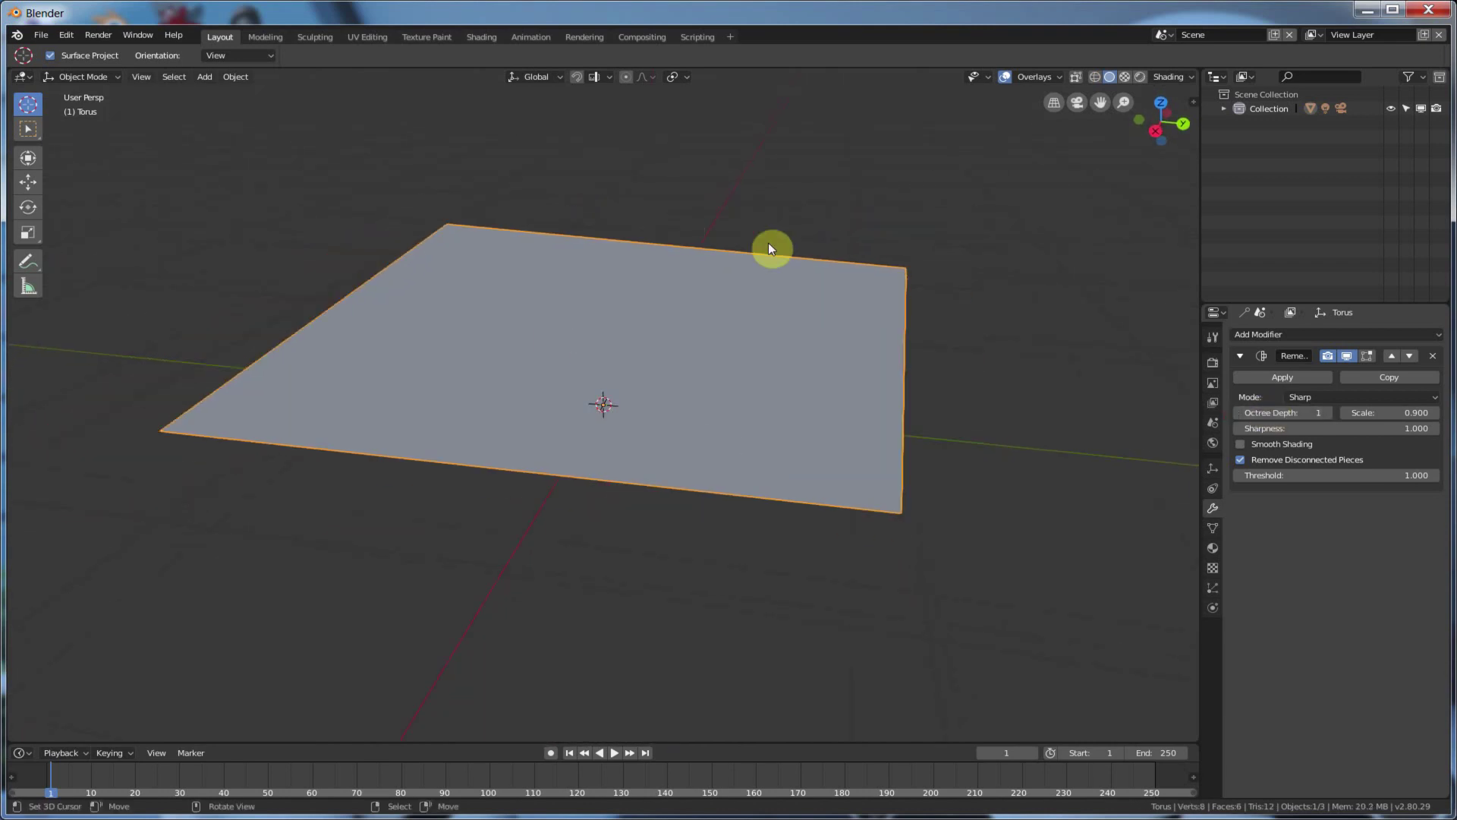
pyautogui.click(1328, 413)
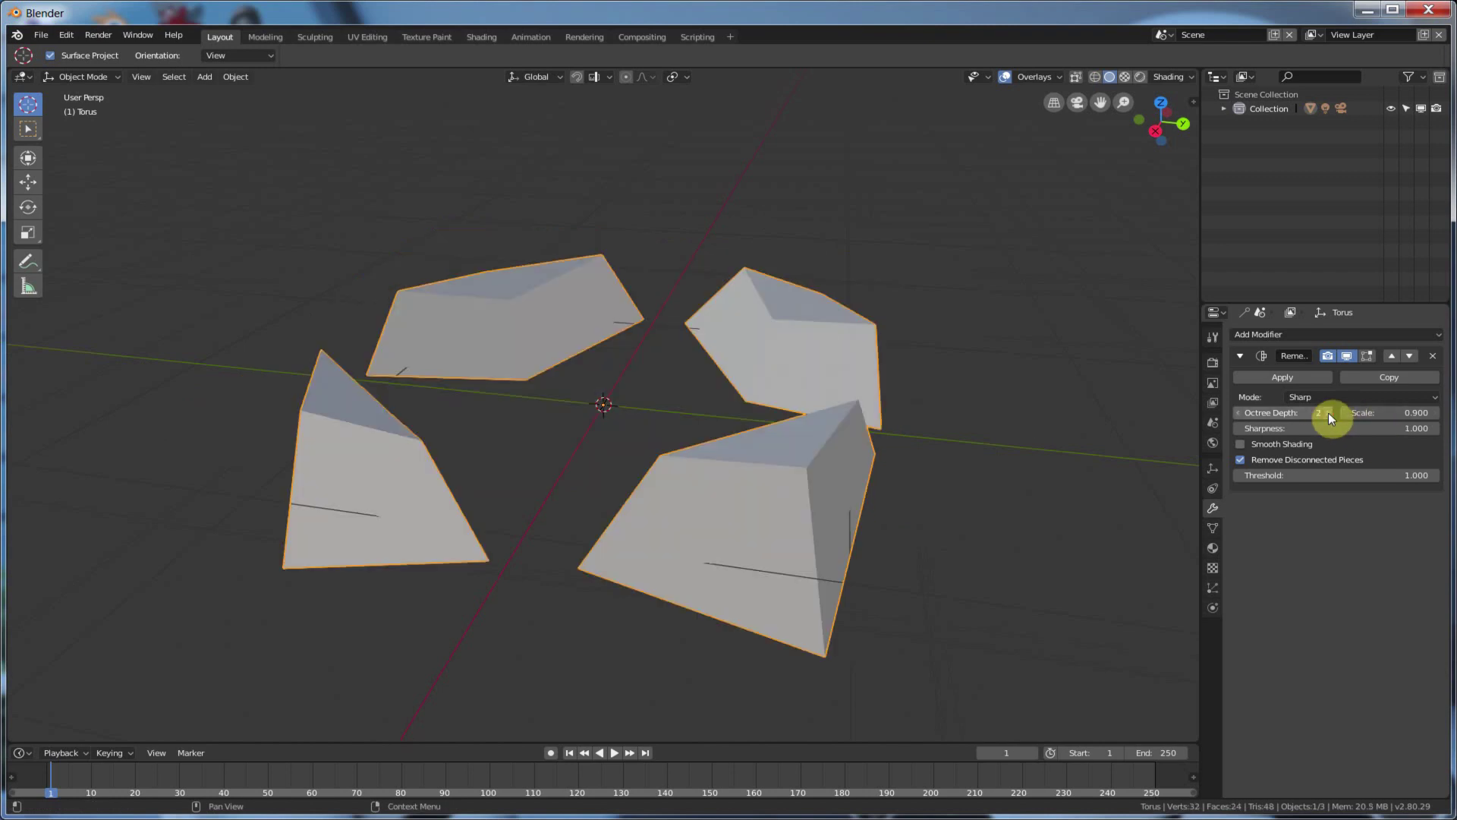
pyautogui.moveTo(865, 498); pyautogui.dragTo(941, 494, button='middle')
pyautogui.click(1328, 412)
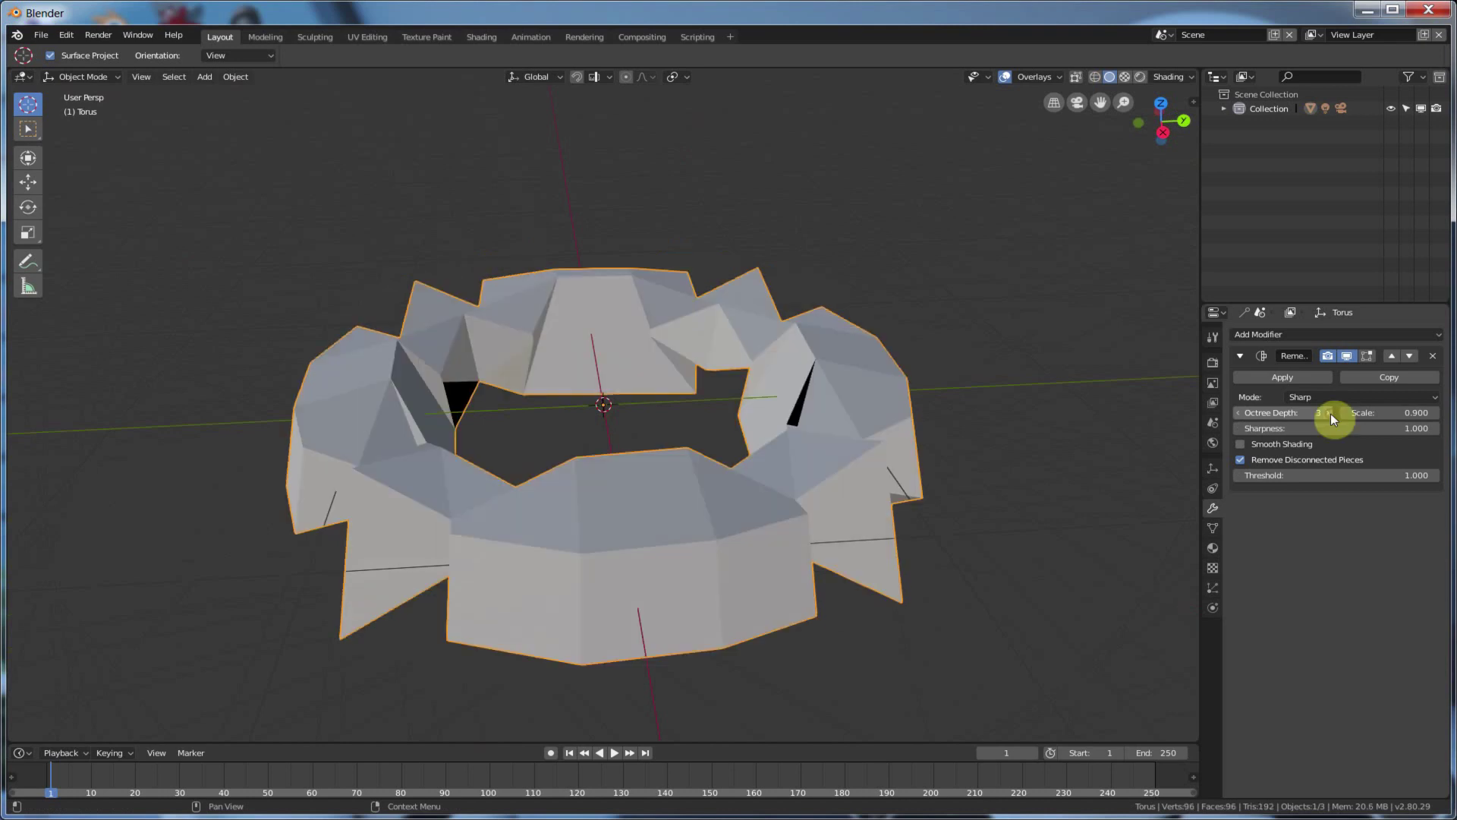
pyautogui.click(1329, 412)
pyautogui.click(1329, 413)
pyautogui.click(1330, 413)
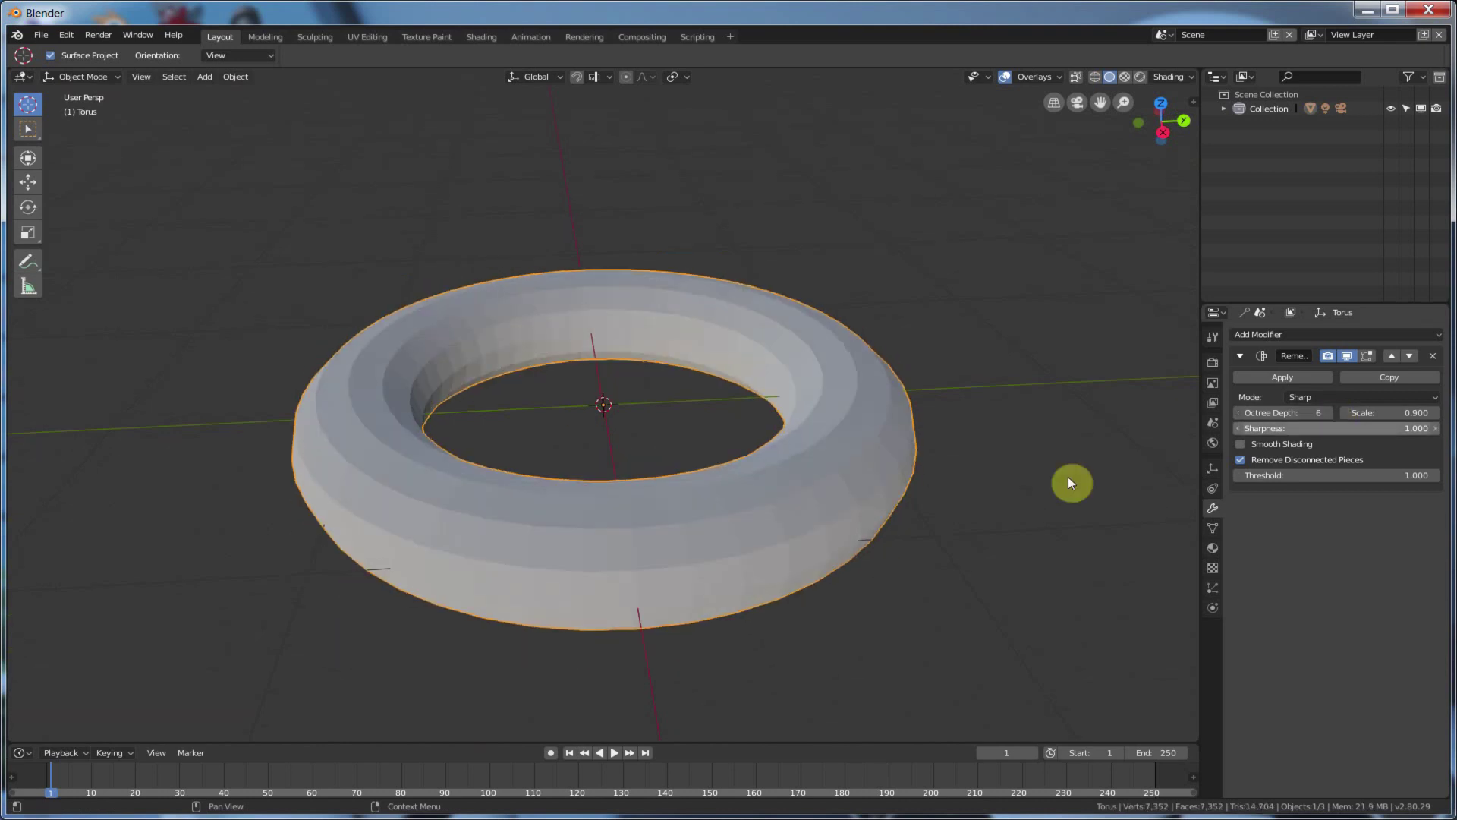
pyautogui.moveTo(1044, 491); pyautogui.dragTo(979, 511, button='middle')
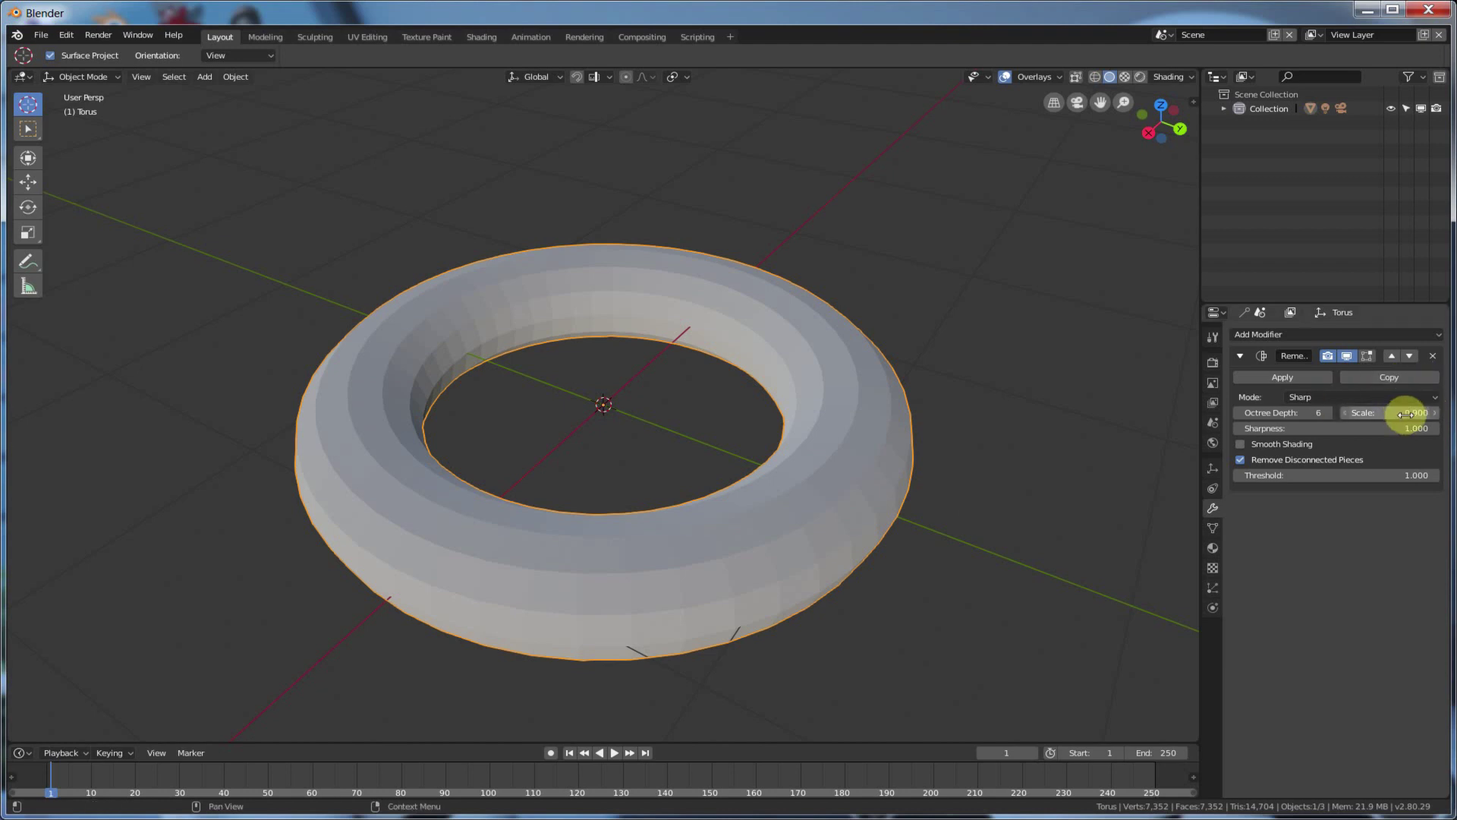
# Try a Remesh Scale of 0.010 on the torus.
pyautogui.moveTo(1405, 413); pyautogui.dragTo(1389, 413)
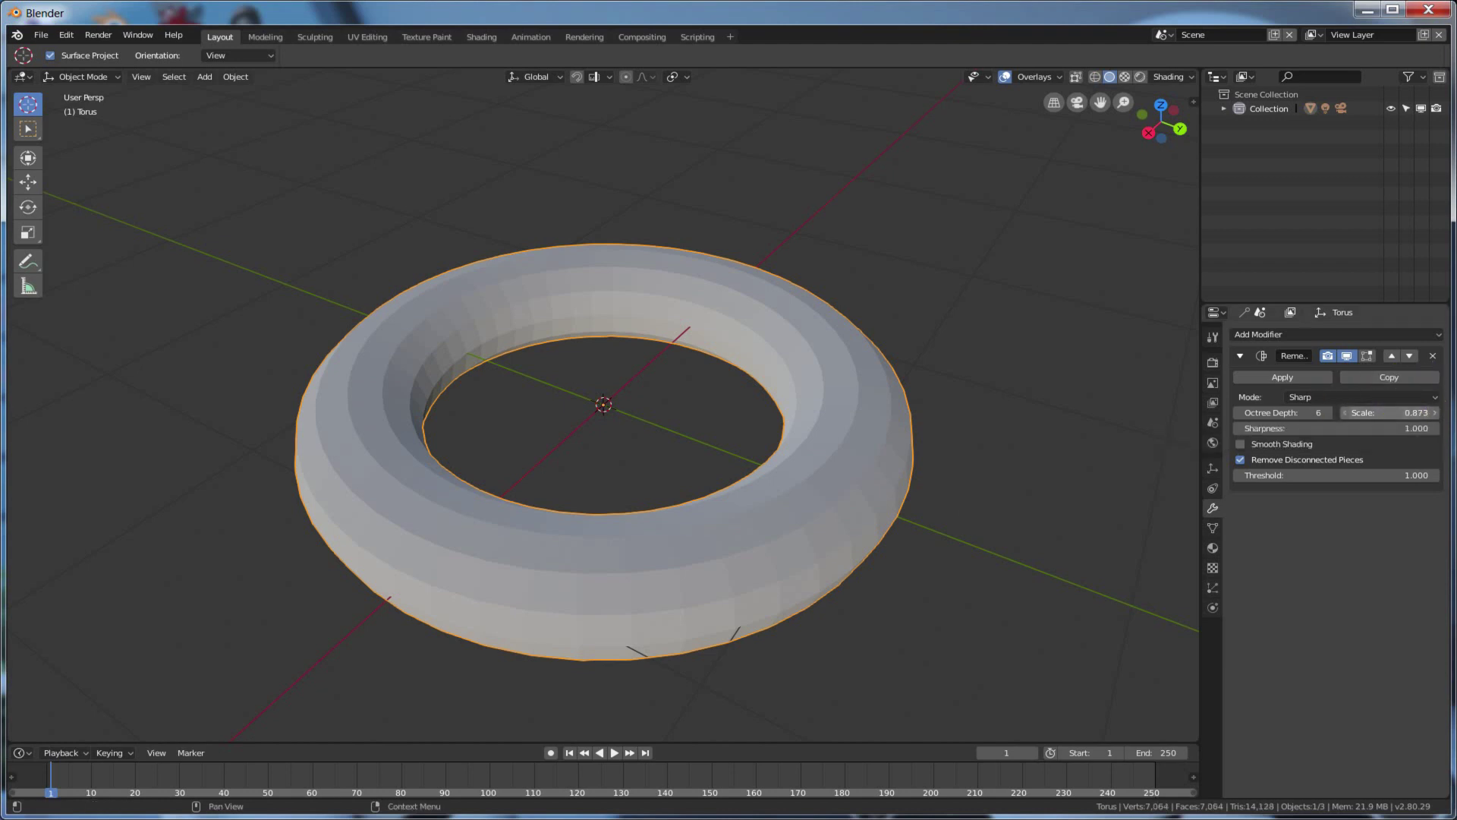
pyautogui.click(1405, 411)
pyautogui.press('BackSpace')
pyautogui.write('.01')
pyautogui.press('Return')
pyautogui.moveTo(1055, 428); pyautogui.dragTo(1047, 406, button='middle')
# Set the Remesh Scale to 0.99 and inspect the evenly faceted ring.
pyautogui.moveTo(1392, 413)
pyautogui.mouseDown()
pyautogui.moveTo(1456, 413)
pyautogui.moveTo(1395, 413)
pyautogui.mouseUp()
pyautogui.click(1395, 413)
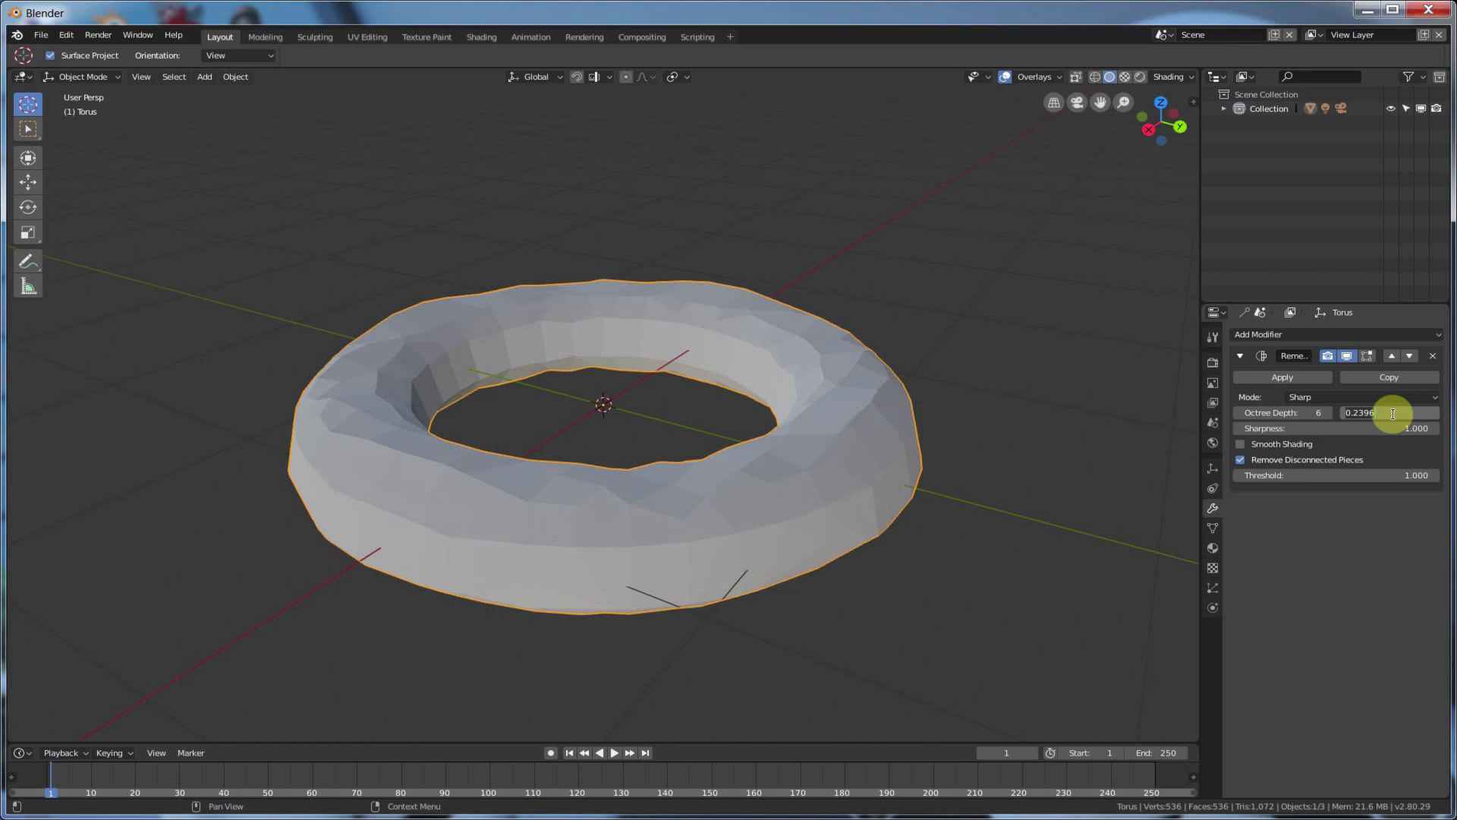
pyautogui.write('0.99')
pyautogui.press('Return')
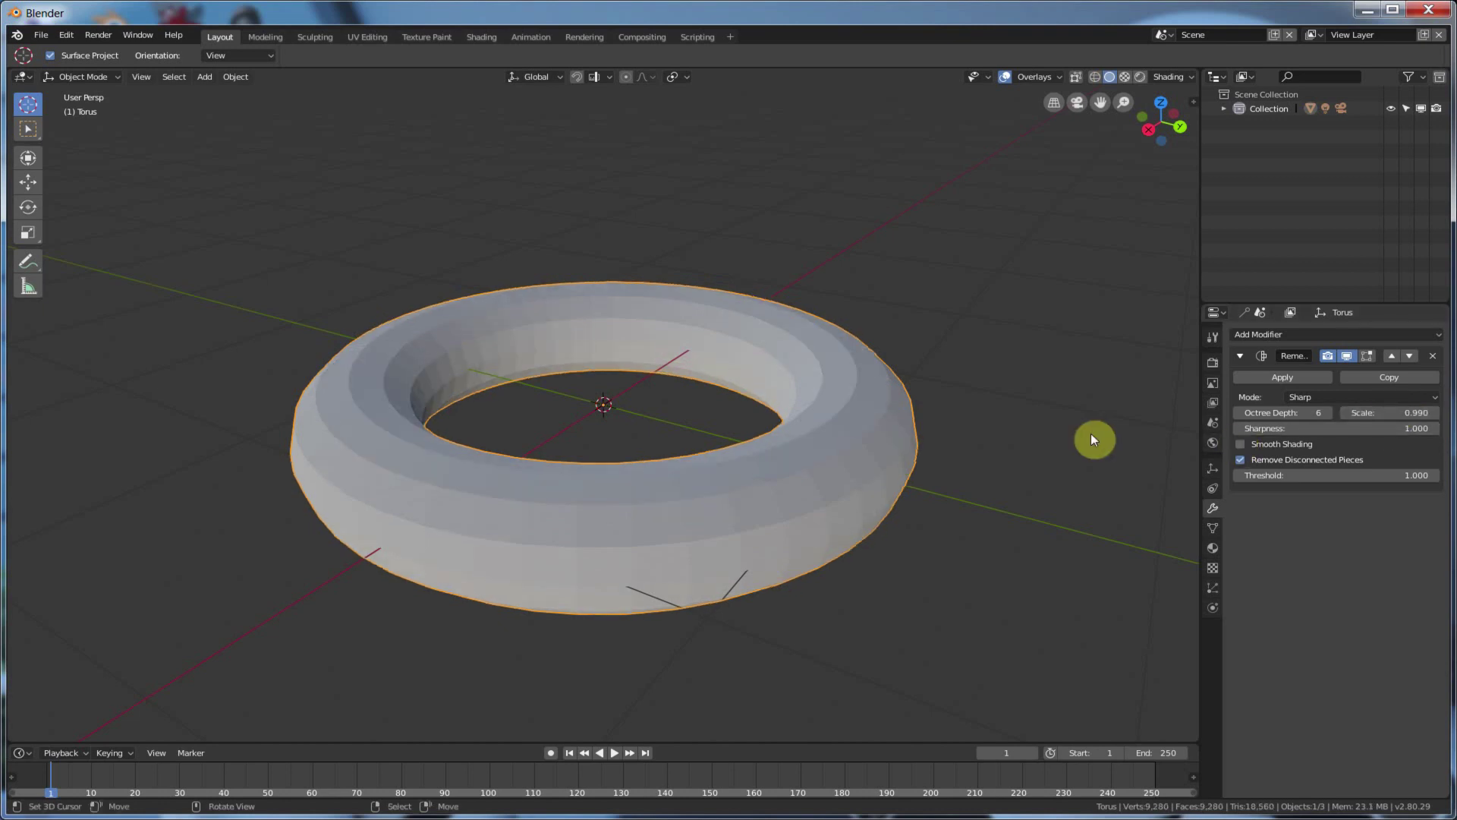
pyautogui.moveTo(1091, 434); pyautogui.dragTo(1057, 478, button='middle')
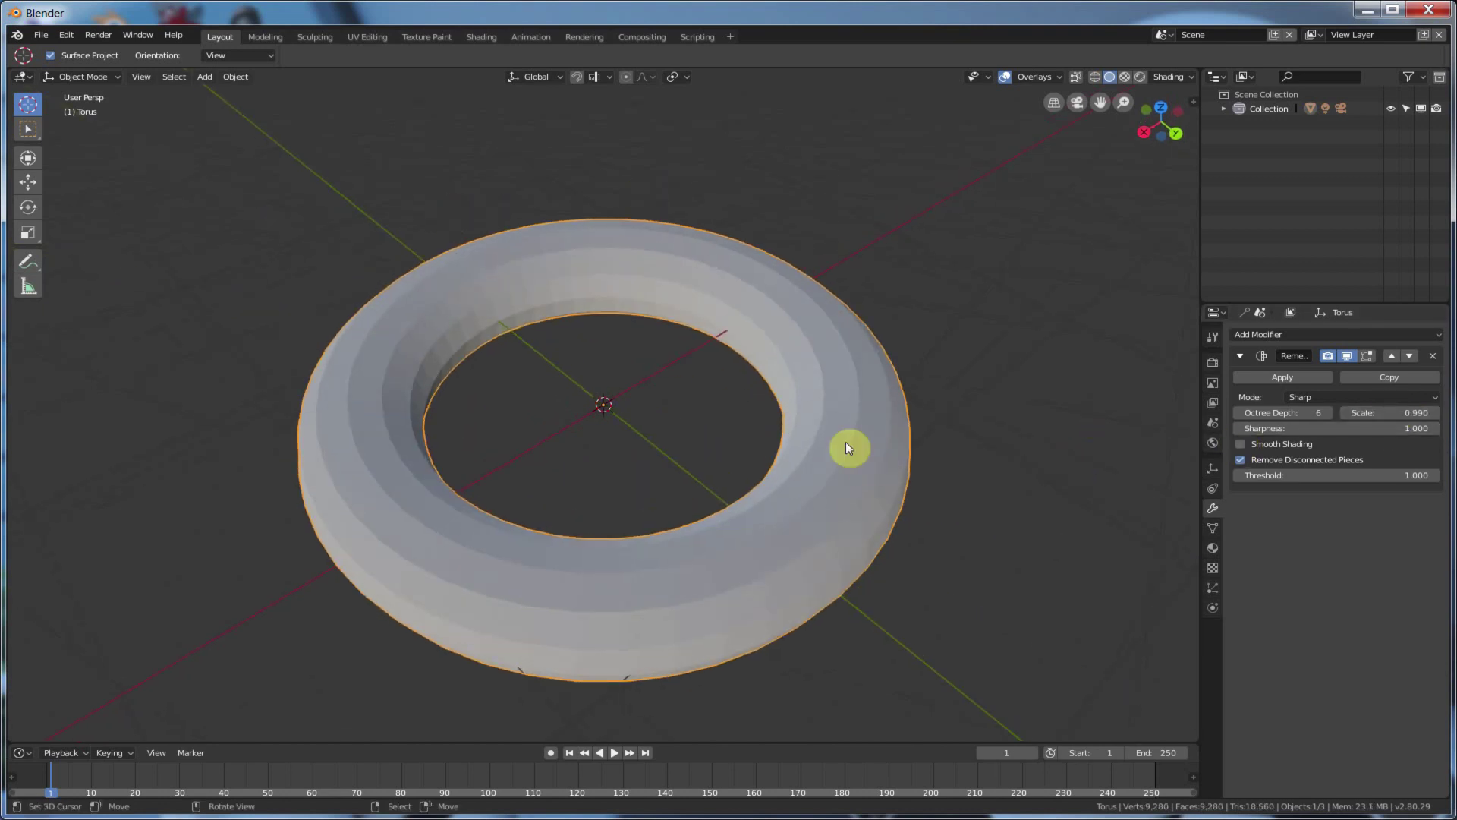
pyautogui.moveTo(784, 550); pyautogui.dragTo(799, 494, button='middle')
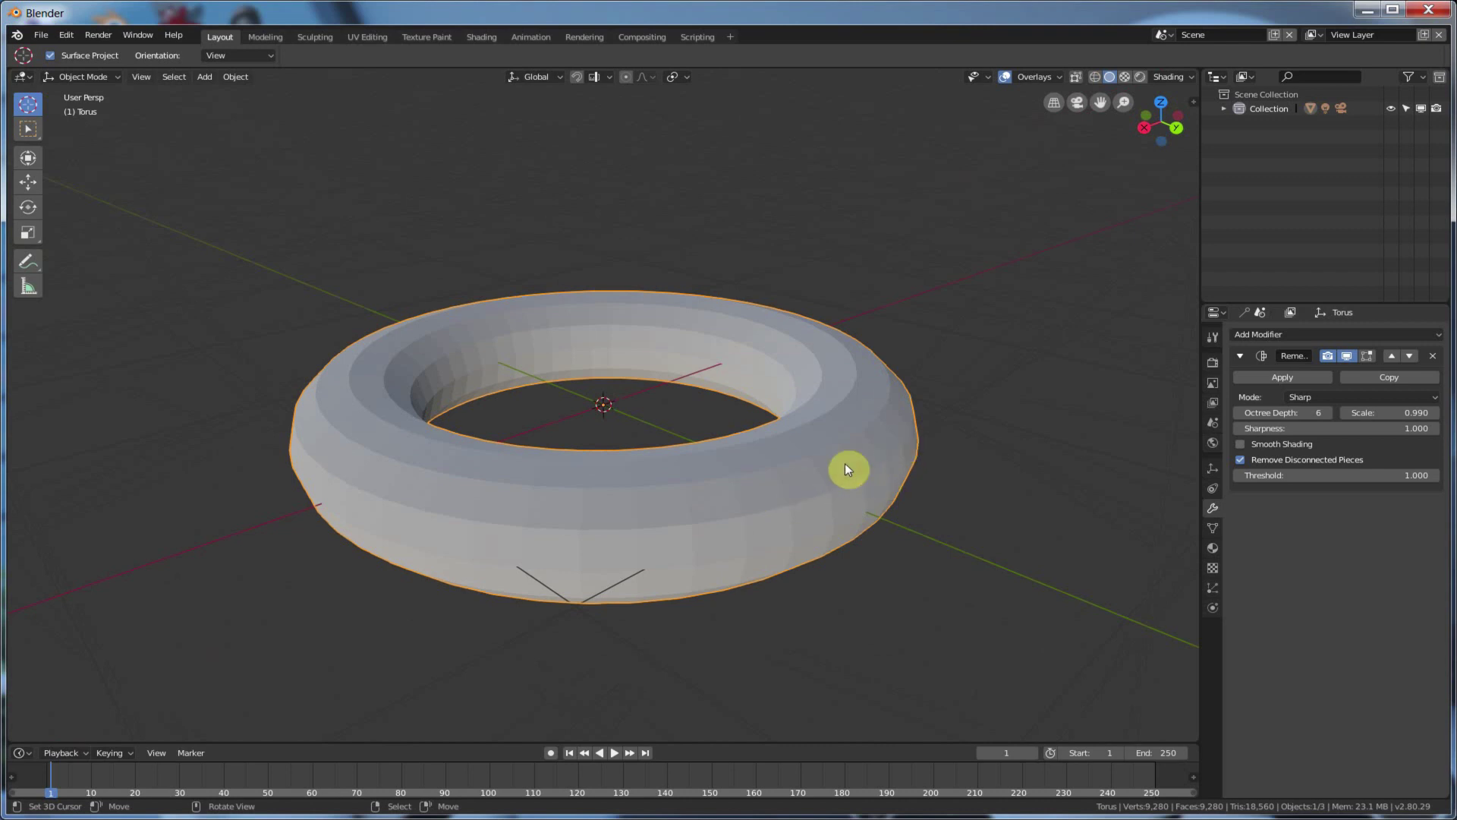
pyautogui.scroll(4, 847, 469)
pyautogui.scroll(-4, 847, 455)
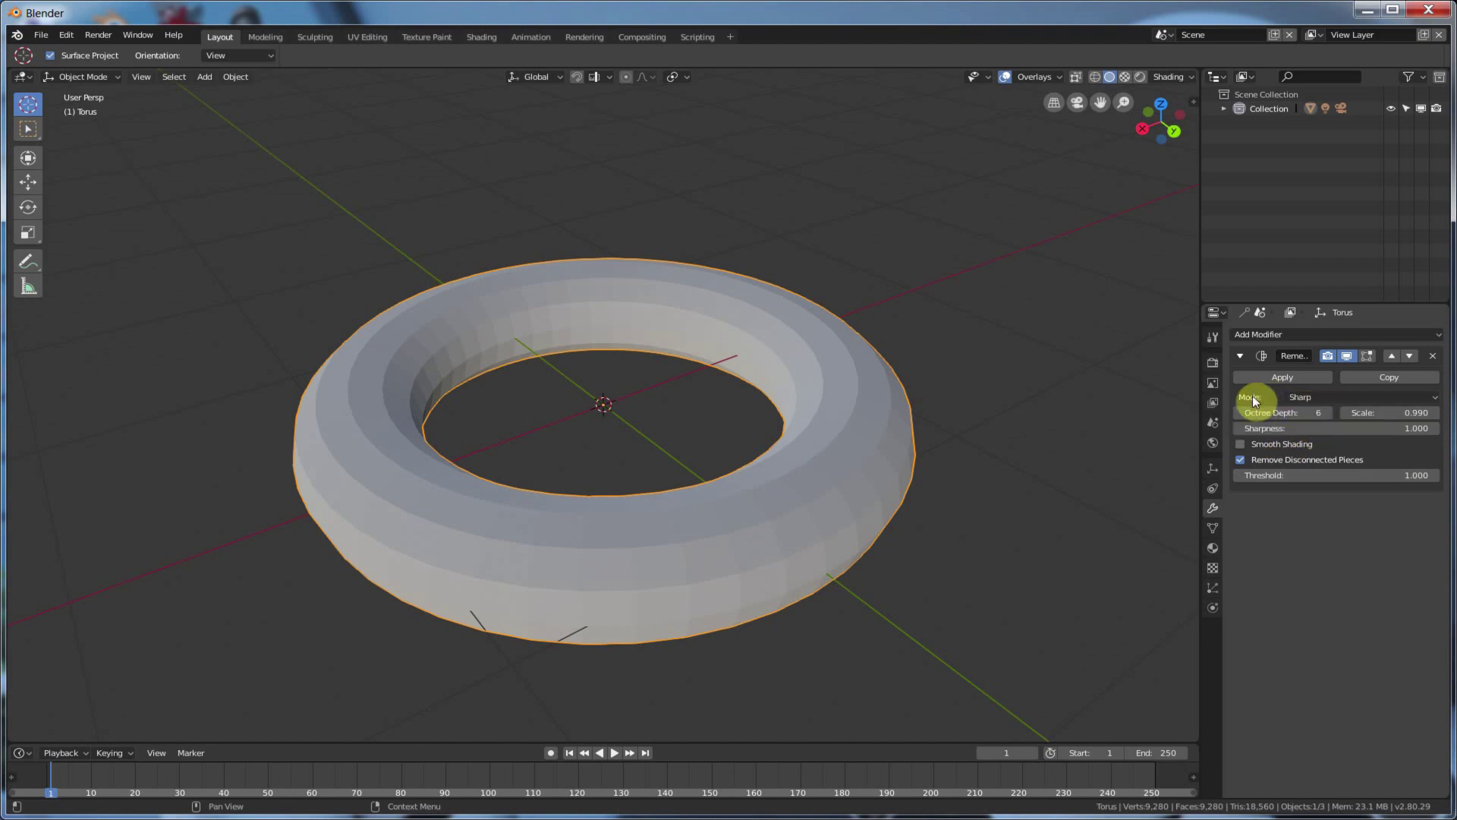
# Switch the Remesh mode to Smooth and lower Octree Depth to 4.
pyautogui.click(1308, 396)
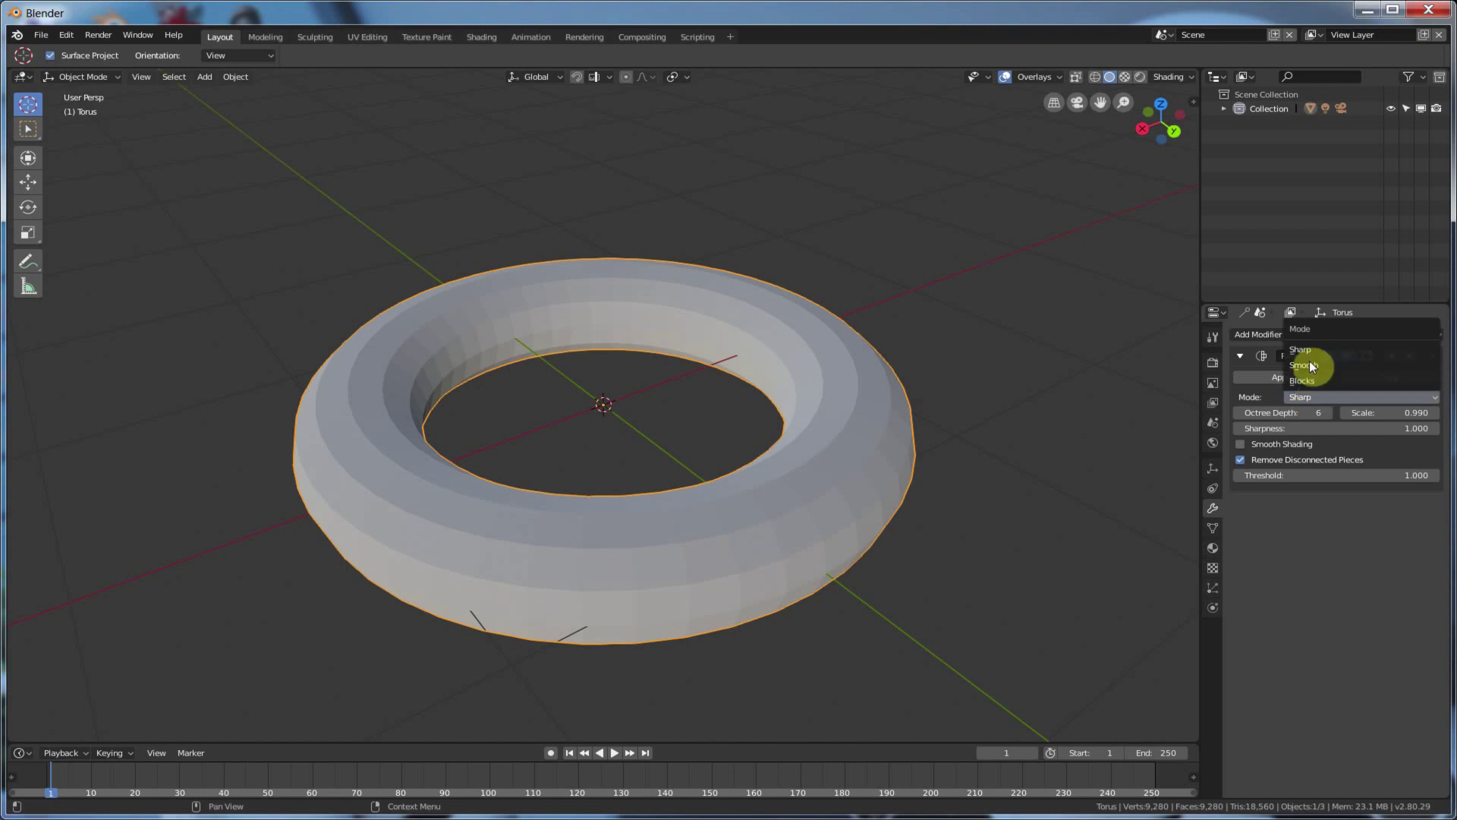
pyautogui.click(1309, 365)
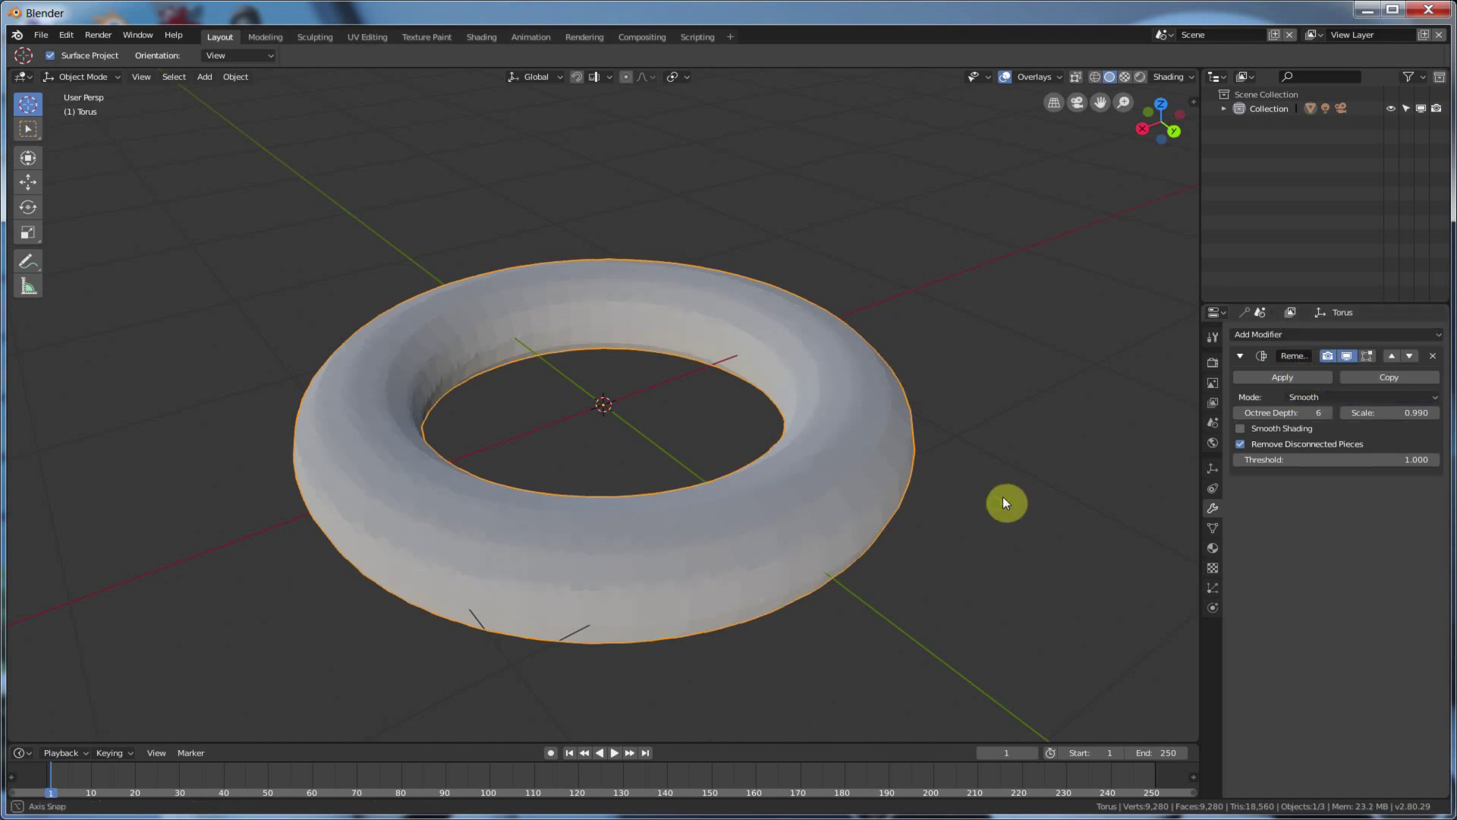
pyautogui.scroll(4, 1023, 480)
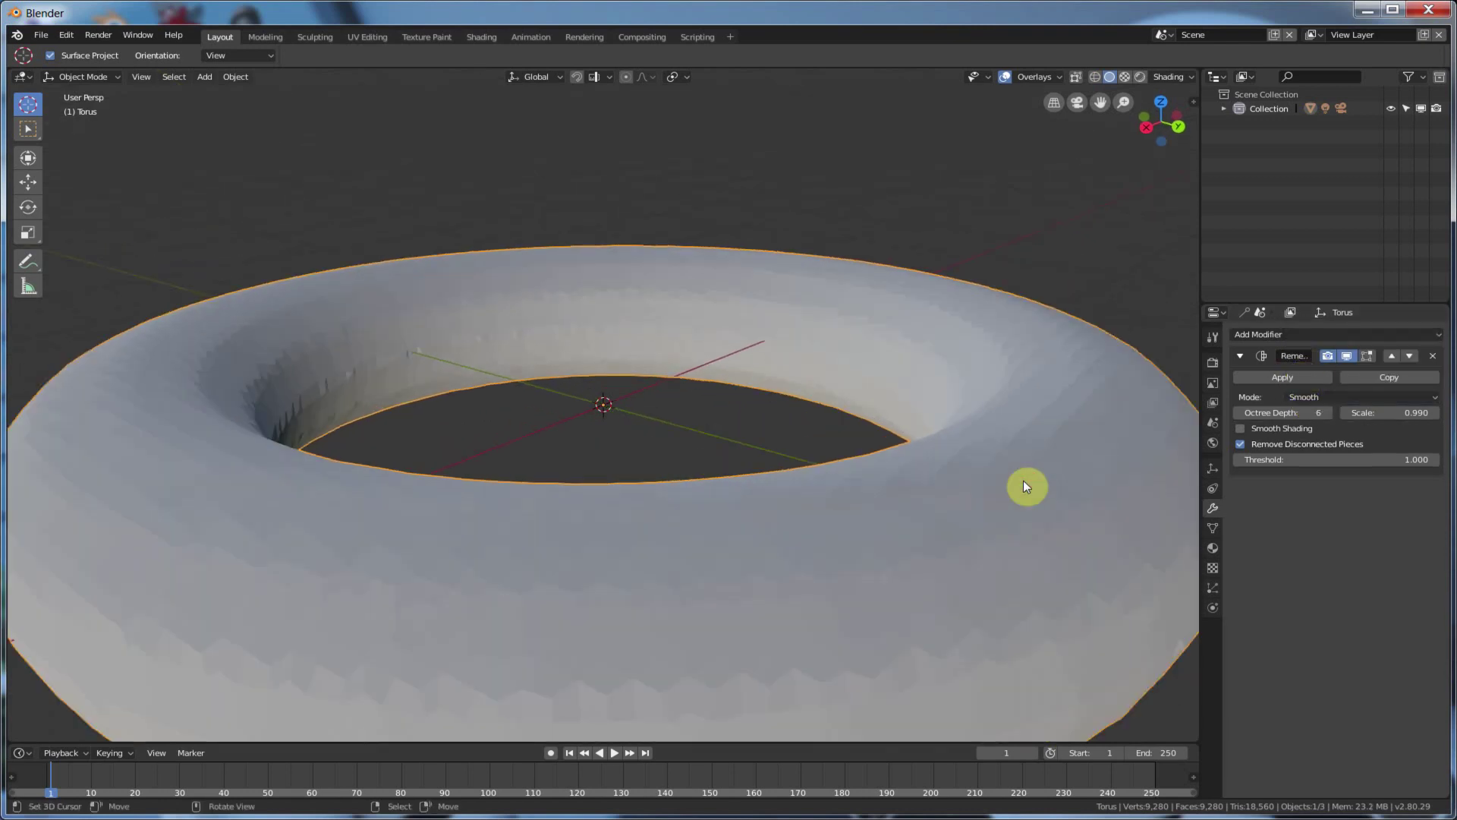
pyautogui.moveTo(1009, 566)
pyautogui.mouseDown(button='middle')
pyautogui.moveTo(1005, 551)
pyautogui.moveTo(1001, 592)
pyautogui.mouseUp(button='middle')
pyautogui.scroll(-3, 1000, 592)
pyautogui.moveTo(1303, 413); pyautogui.dragTo(1281, 413)
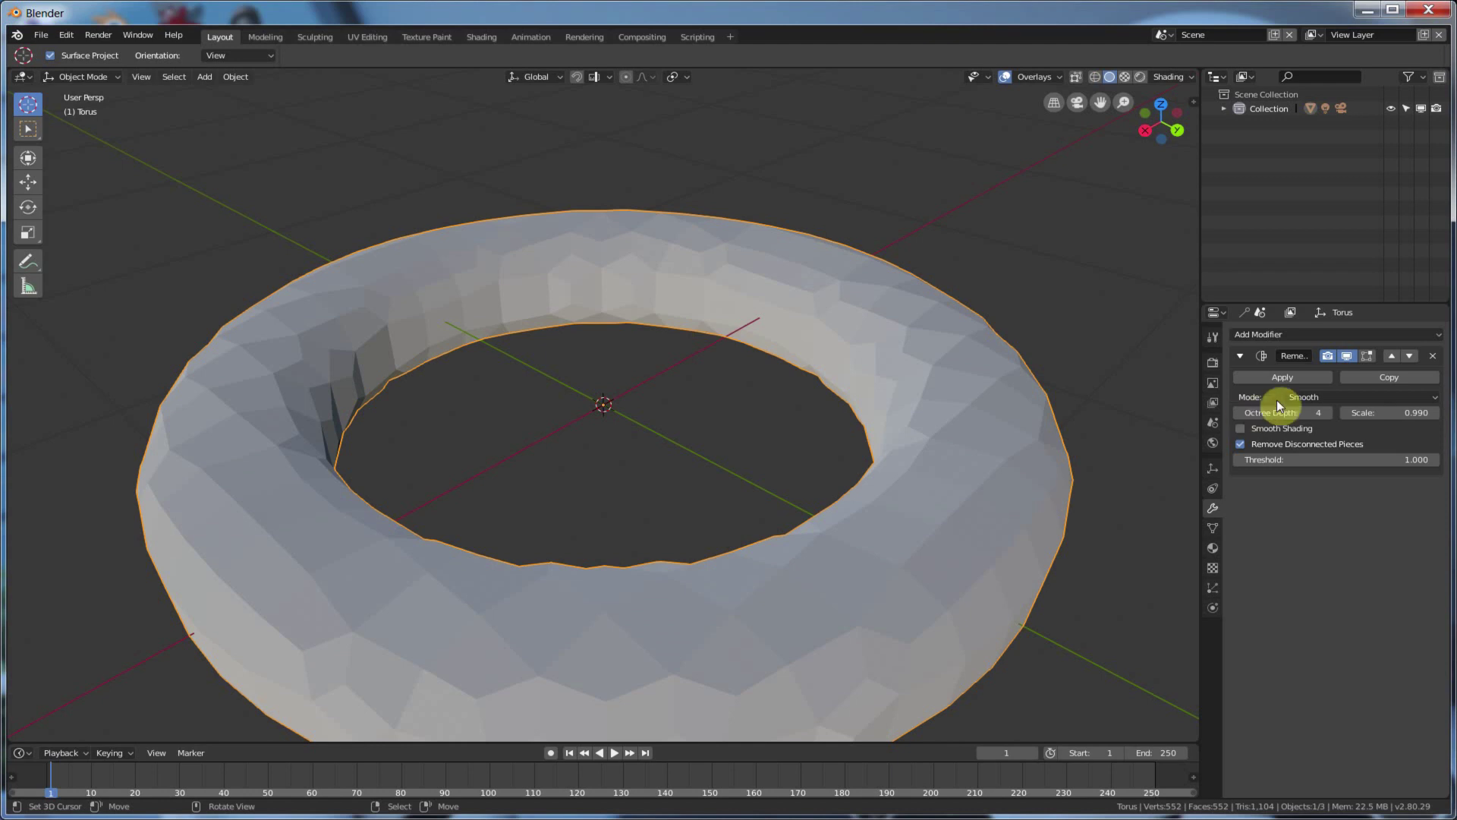
# Switch the Remesh mode to Blocks and raise Octree Depth to 7.
pyautogui.click(1311, 397)
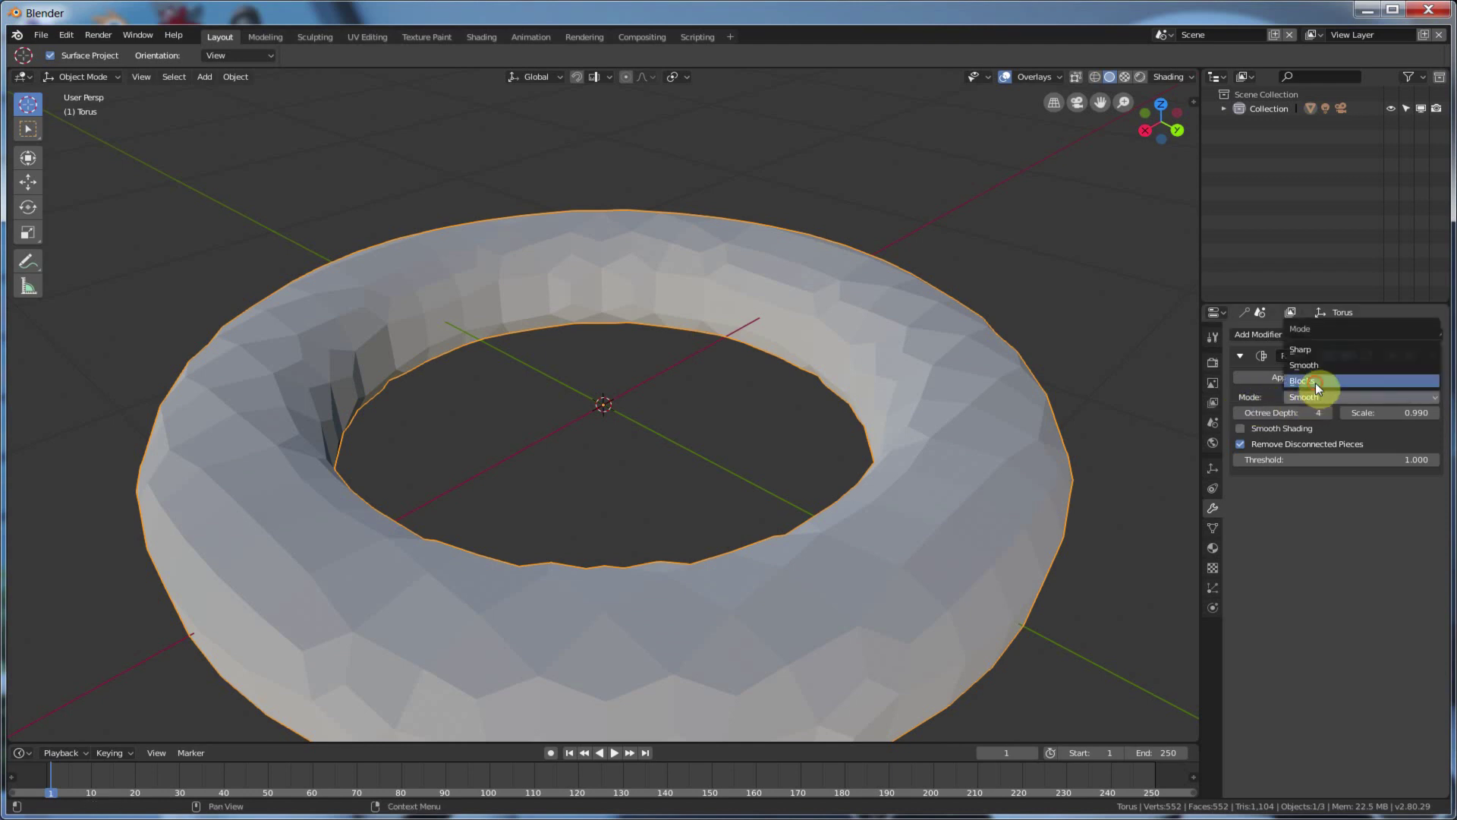
pyautogui.click(1313, 382)
pyautogui.moveTo(1015, 492)
pyautogui.mouseDown(button='middle')
pyautogui.moveTo(1011, 447)
pyautogui.moveTo(1010, 496)
pyautogui.mouseUp(button='middle')
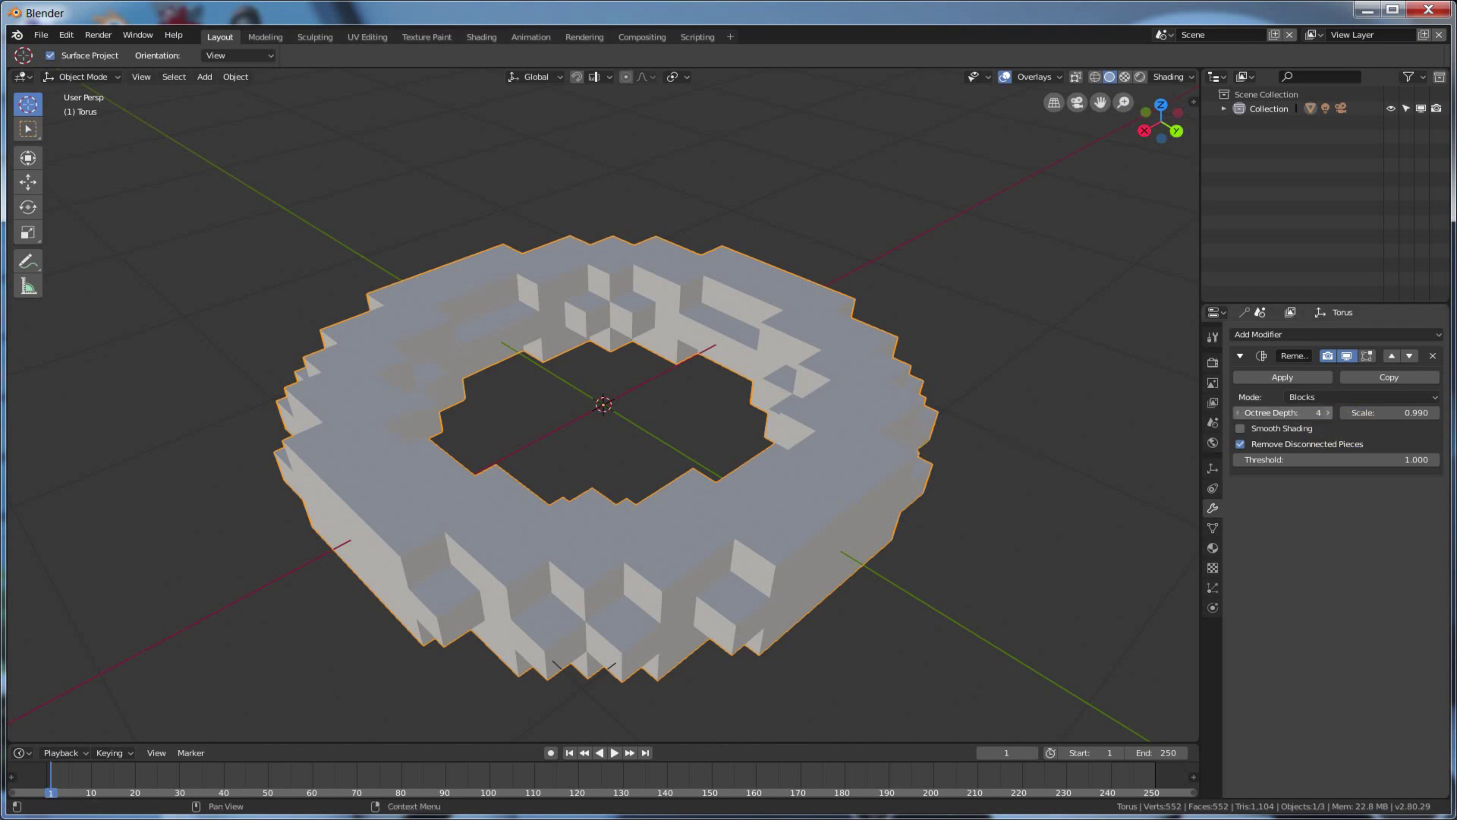
pyautogui.click(1328, 412)
pyautogui.click(1328, 412)
pyautogui.click(1328, 412)
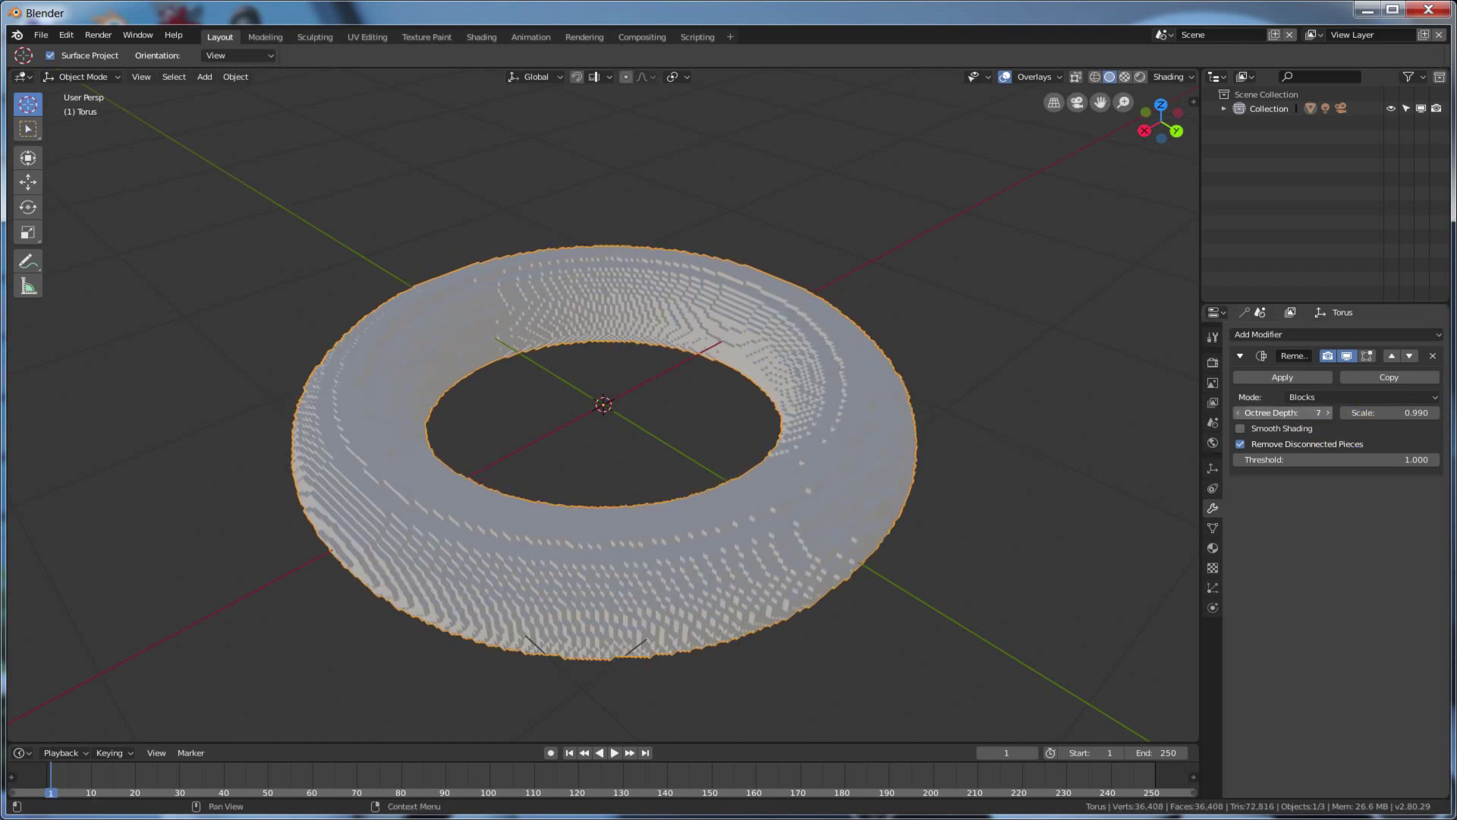
# Drop Octree Depth to 2, step it back up, and settle on 6.
pyautogui.moveTo(1290, 412); pyautogui.dragTo(1249, 412)
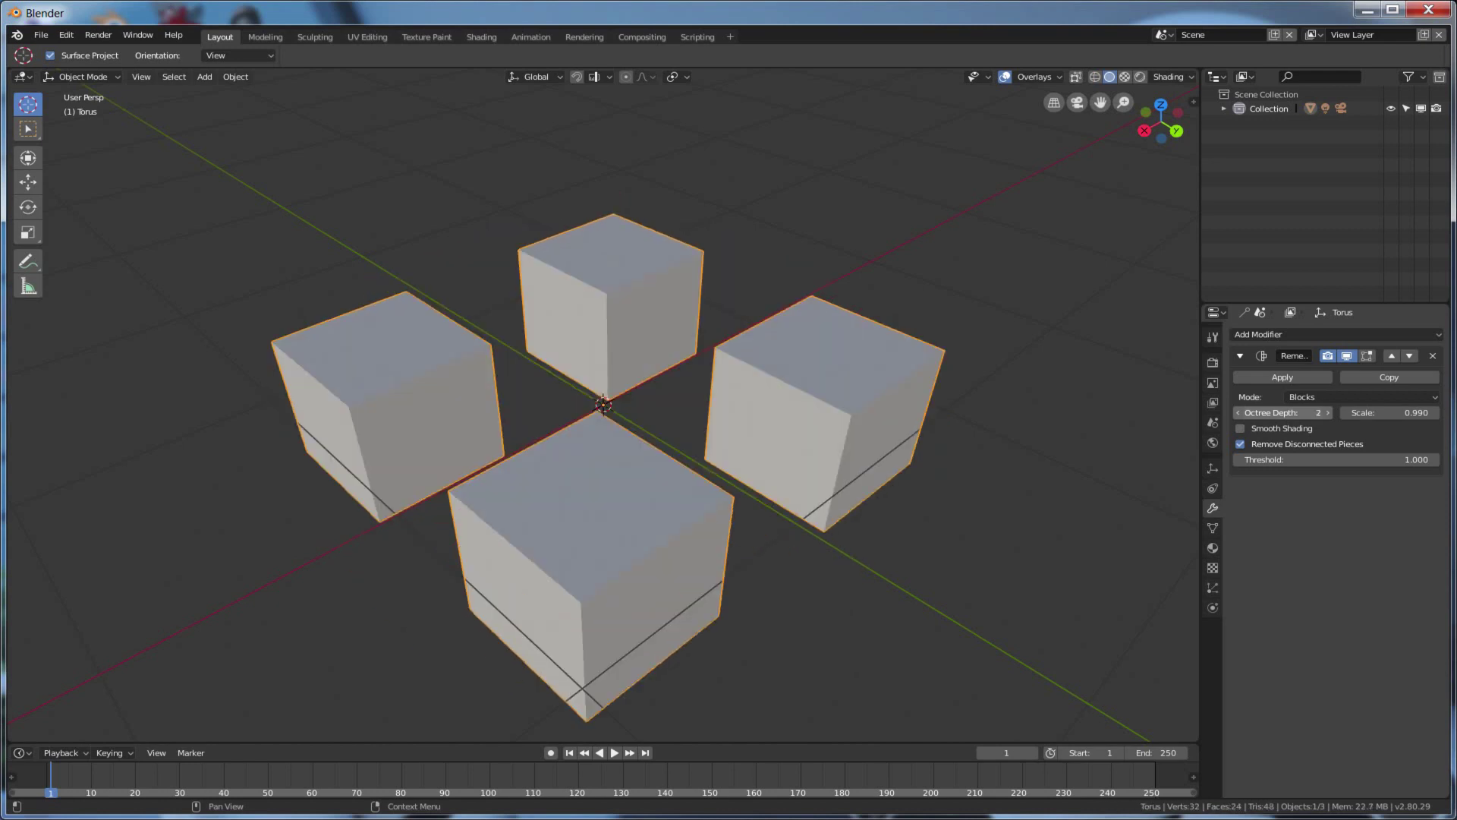
pyautogui.click(1327, 412)
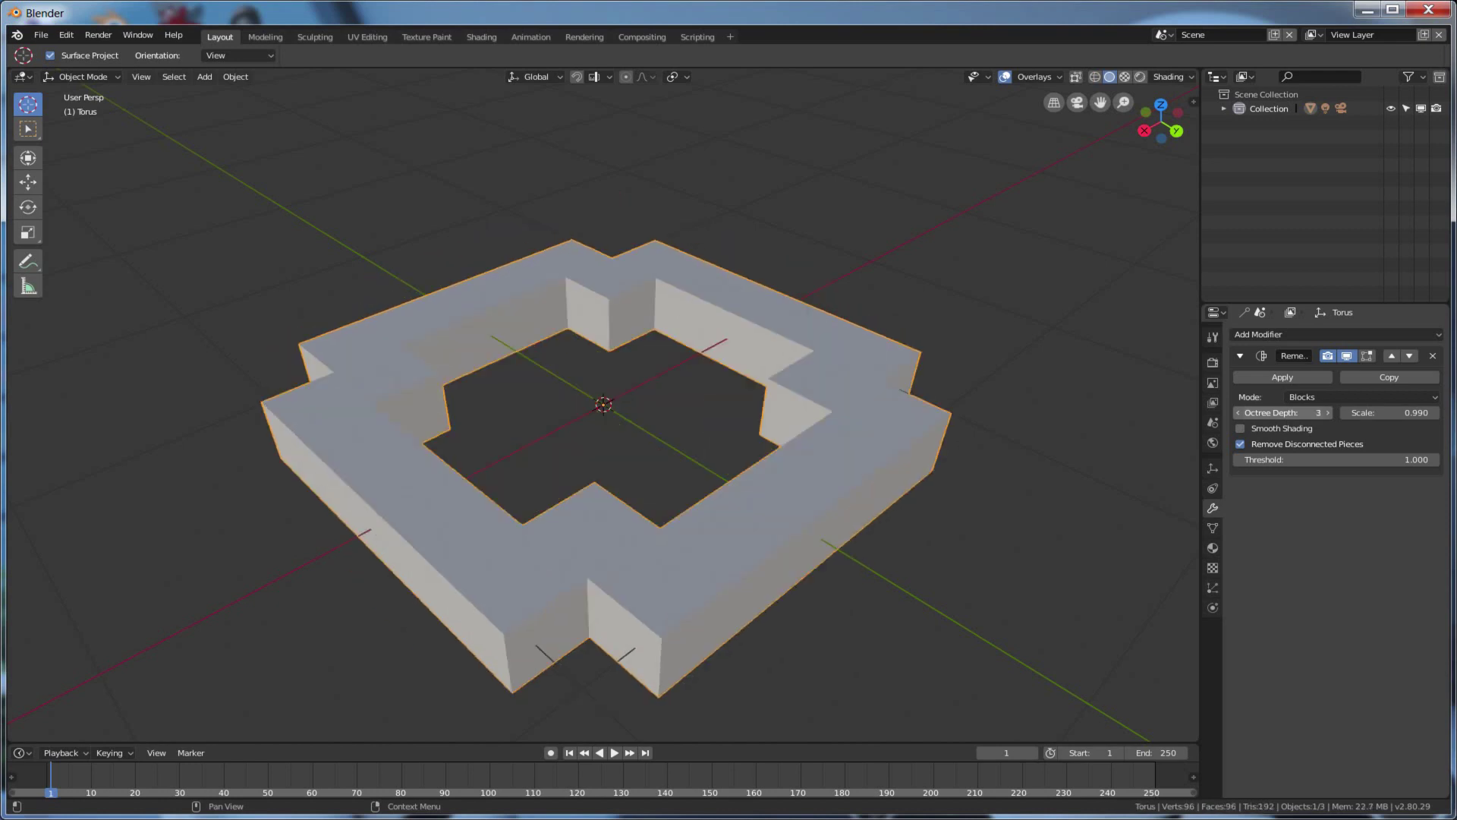
pyautogui.click(1328, 412)
pyautogui.click(1328, 412)
pyautogui.click(1327, 412)
pyautogui.click(1327, 412)
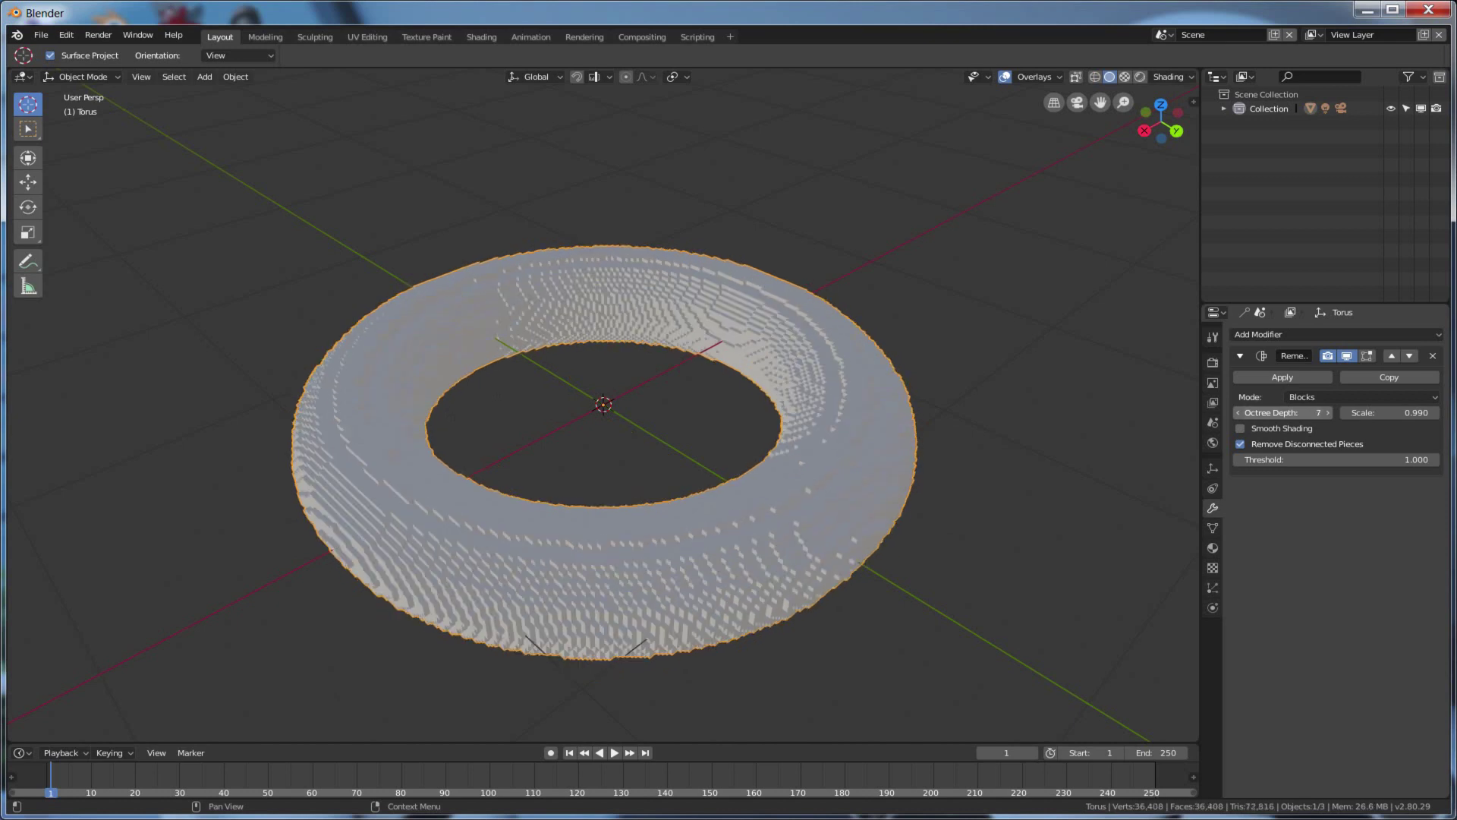
pyautogui.moveTo(1290, 413); pyautogui.dragTo(1283, 412)
pyautogui.moveTo(1085, 565); pyautogui.dragTo(1094, 537, button='middle')
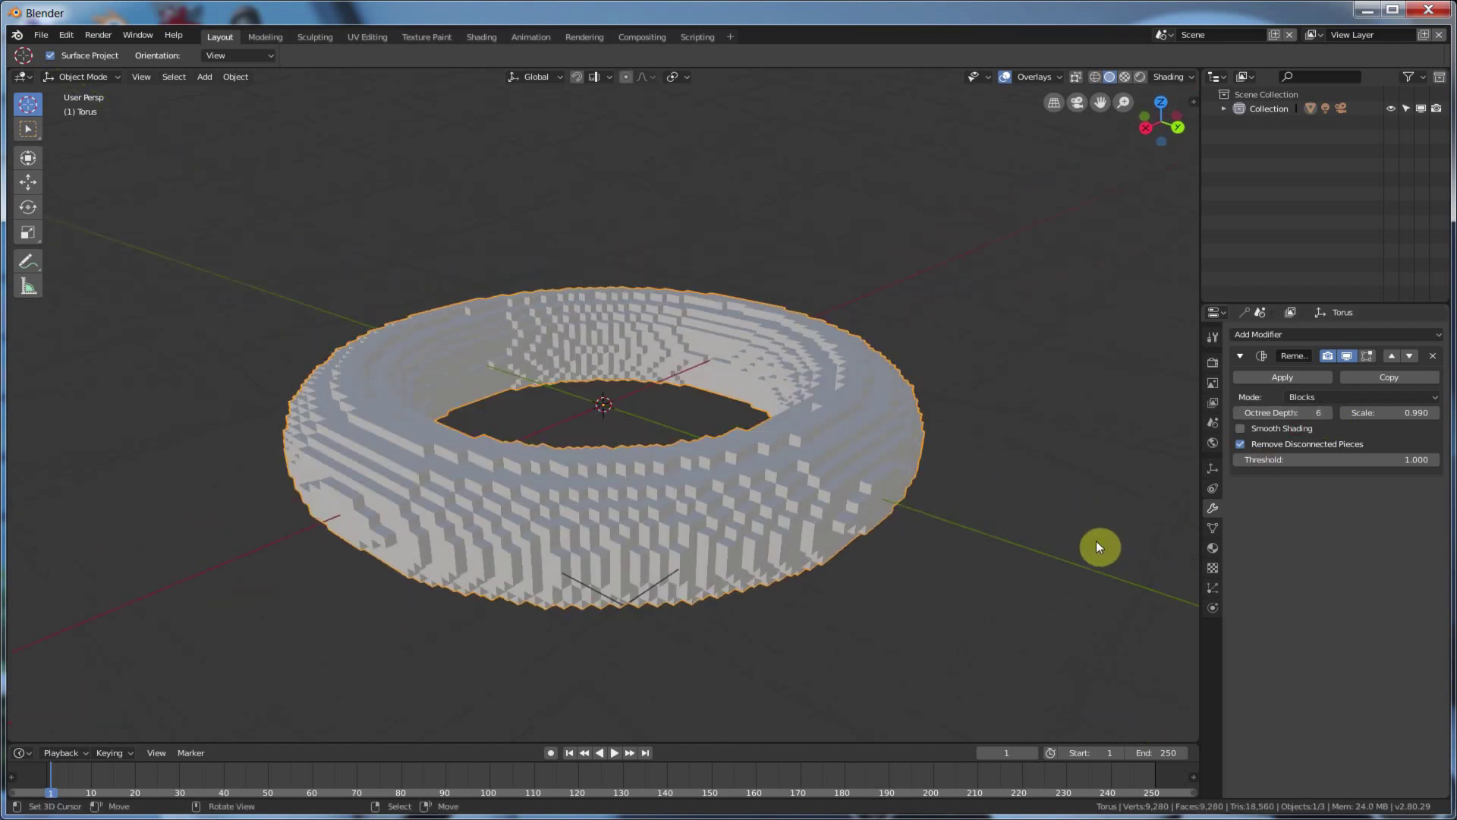
# Set the Remesh Scale to 0.01, then raise it to about 0.502.
pyautogui.moveTo(1397, 412); pyautogui.dragTo(1396, 412)
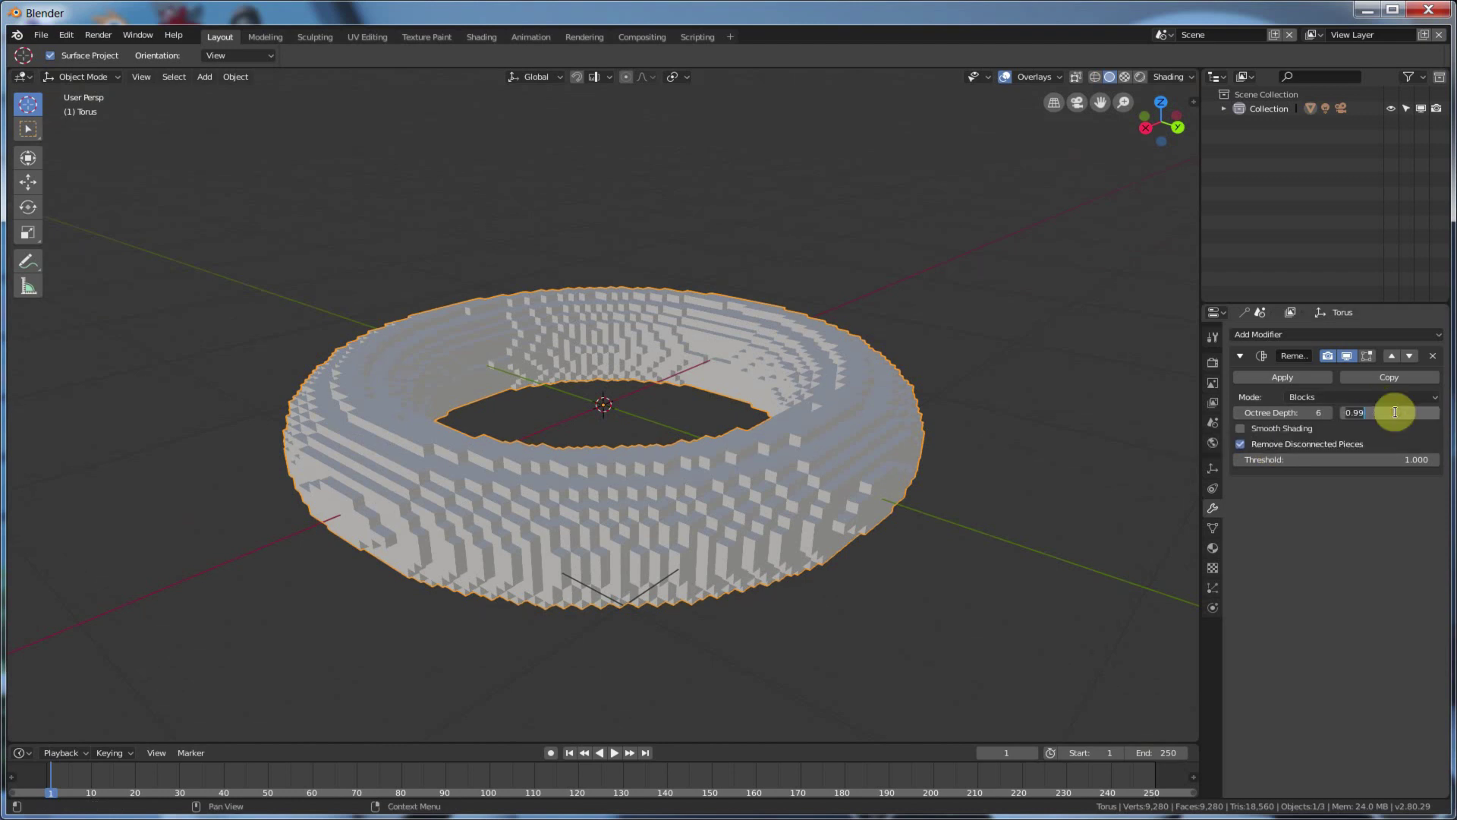
pyautogui.write('.01')
pyautogui.press('Return')
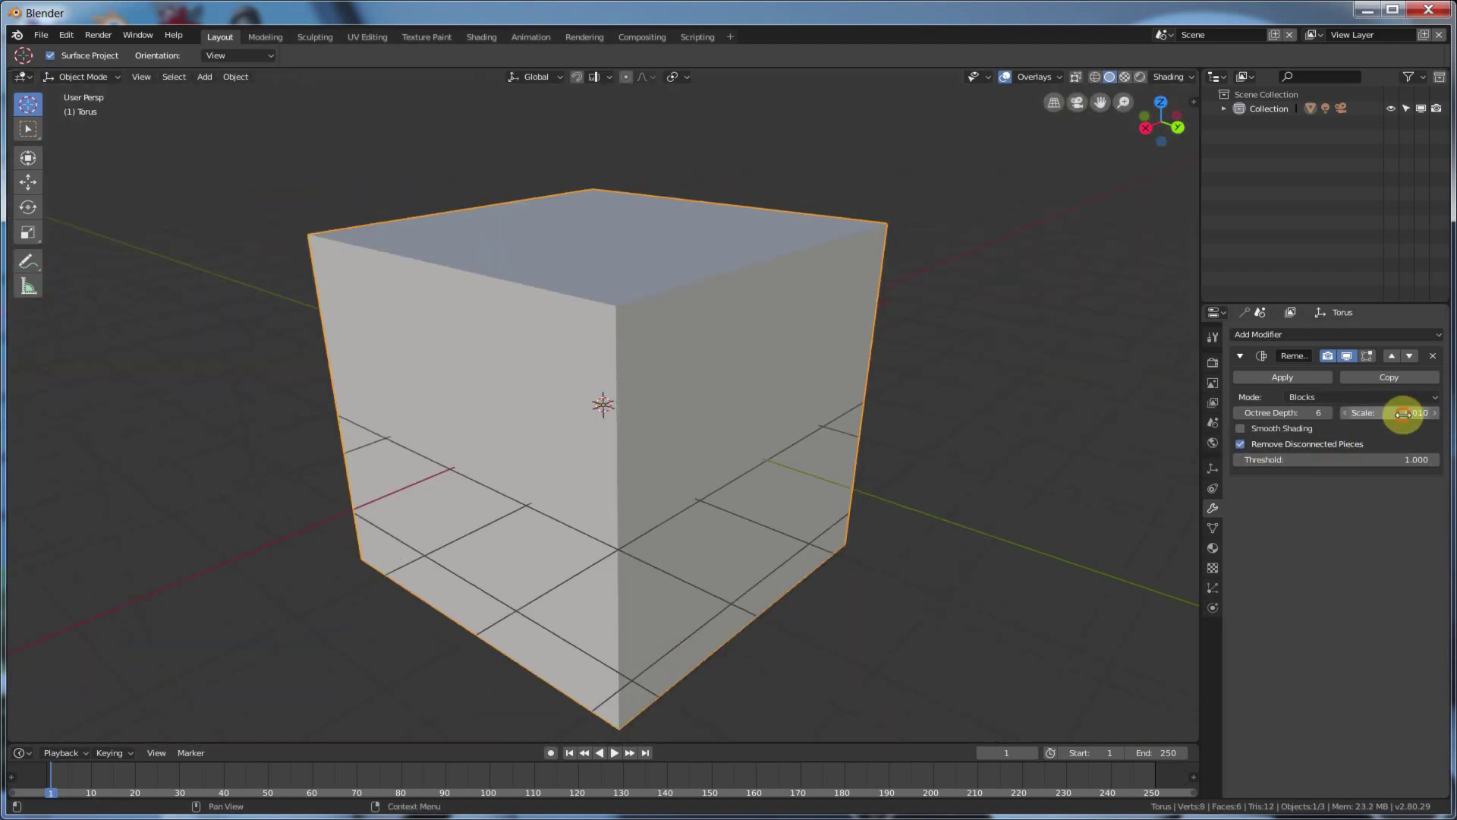
pyautogui.moveTo(1403, 413); pyautogui.dragTo(1456, 413)
# Try smooth shading on the voxel torus, then revert to flat shading.
pyautogui.scroll(4, 748, 429)
pyautogui.scroll(3, 748, 429)
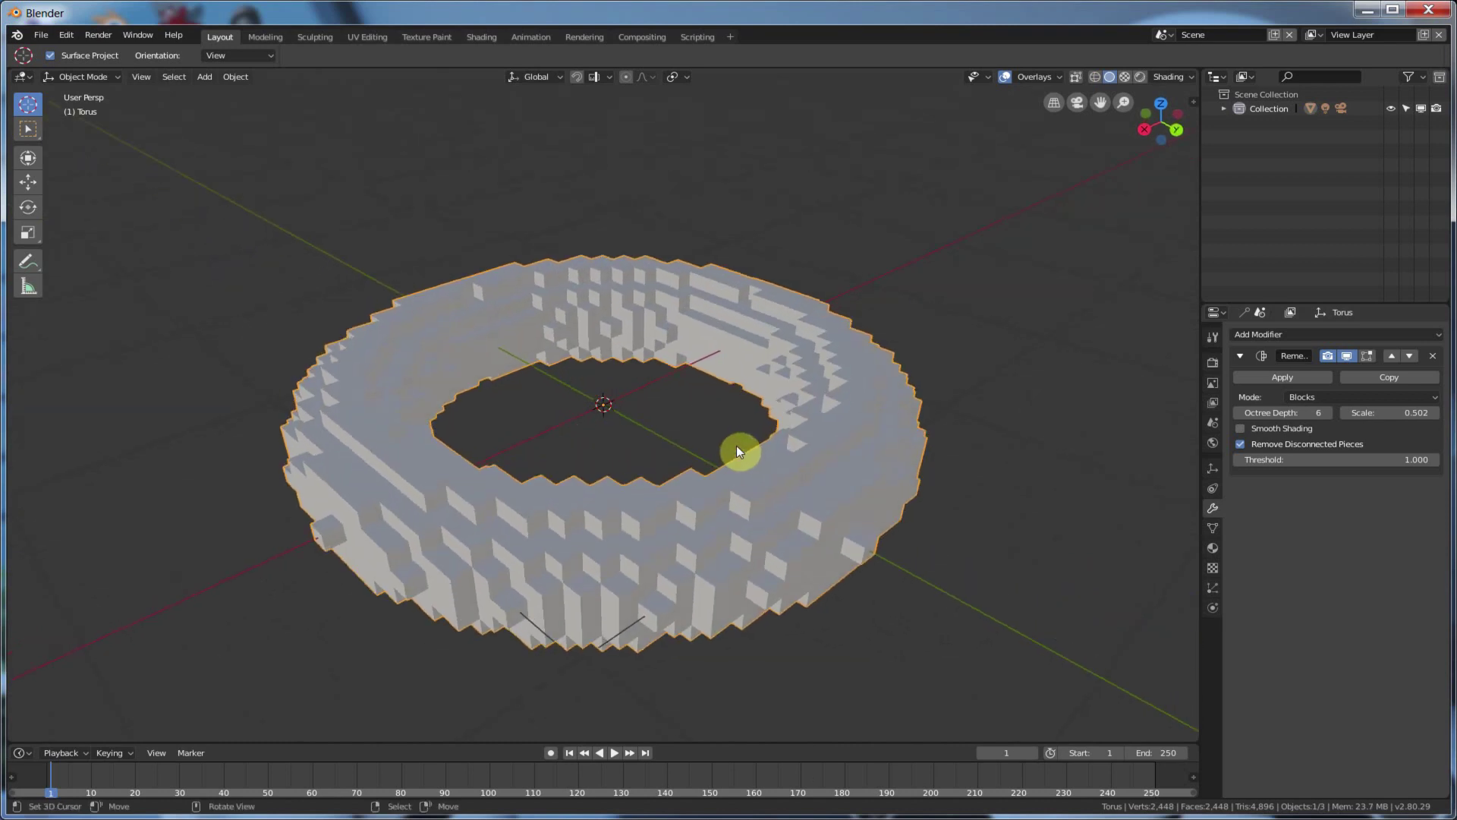
pyautogui.click(1240, 428)
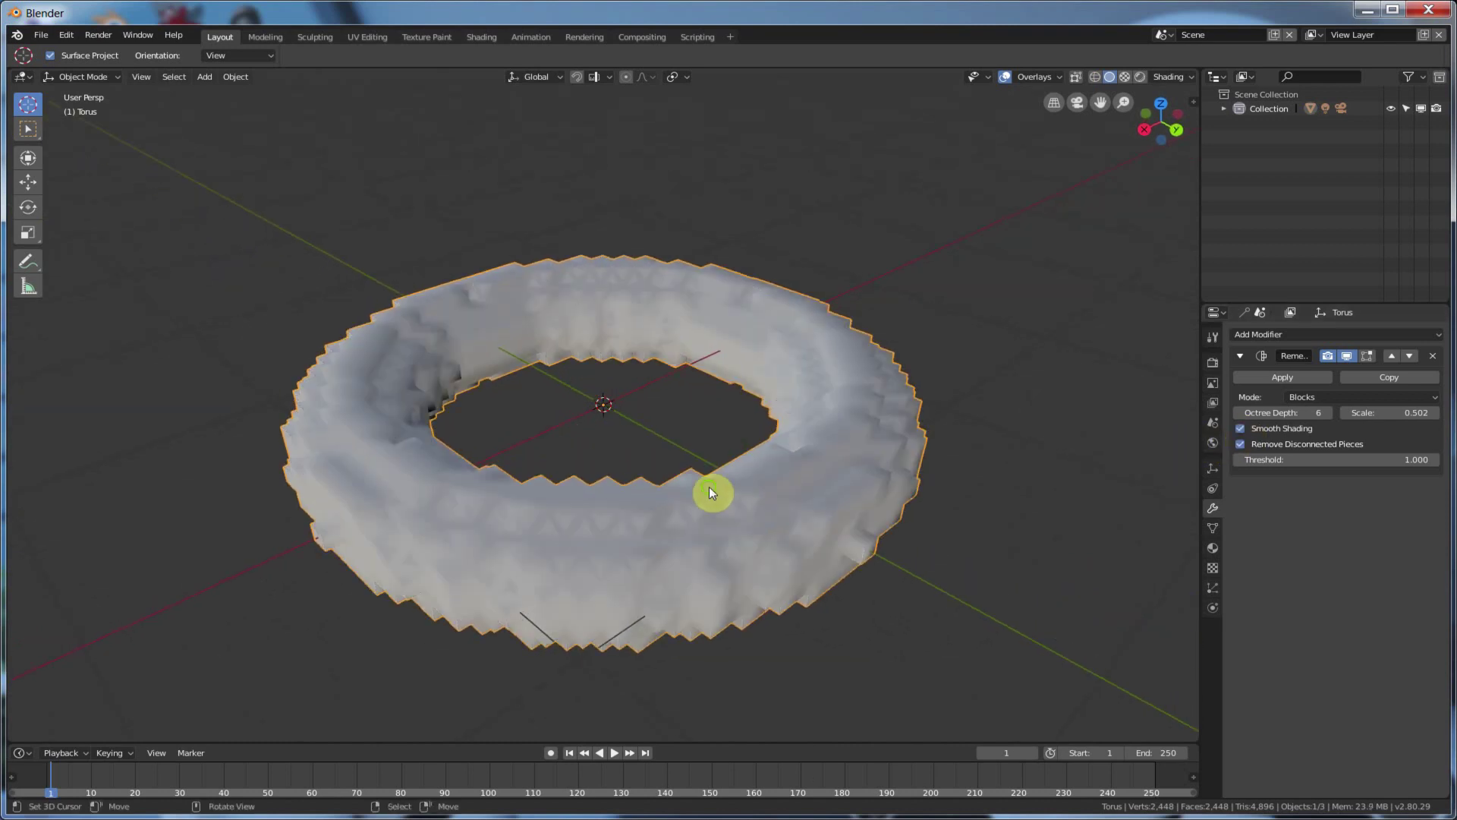
pyautogui.moveTo(713, 484)
pyautogui.mouseDown(button='middle')
pyautogui.moveTo(667, 513)
pyautogui.moveTo(696, 475)
pyautogui.moveTo(777, 475)
pyautogui.mouseUp(button='middle')
pyautogui.click(1242, 429)
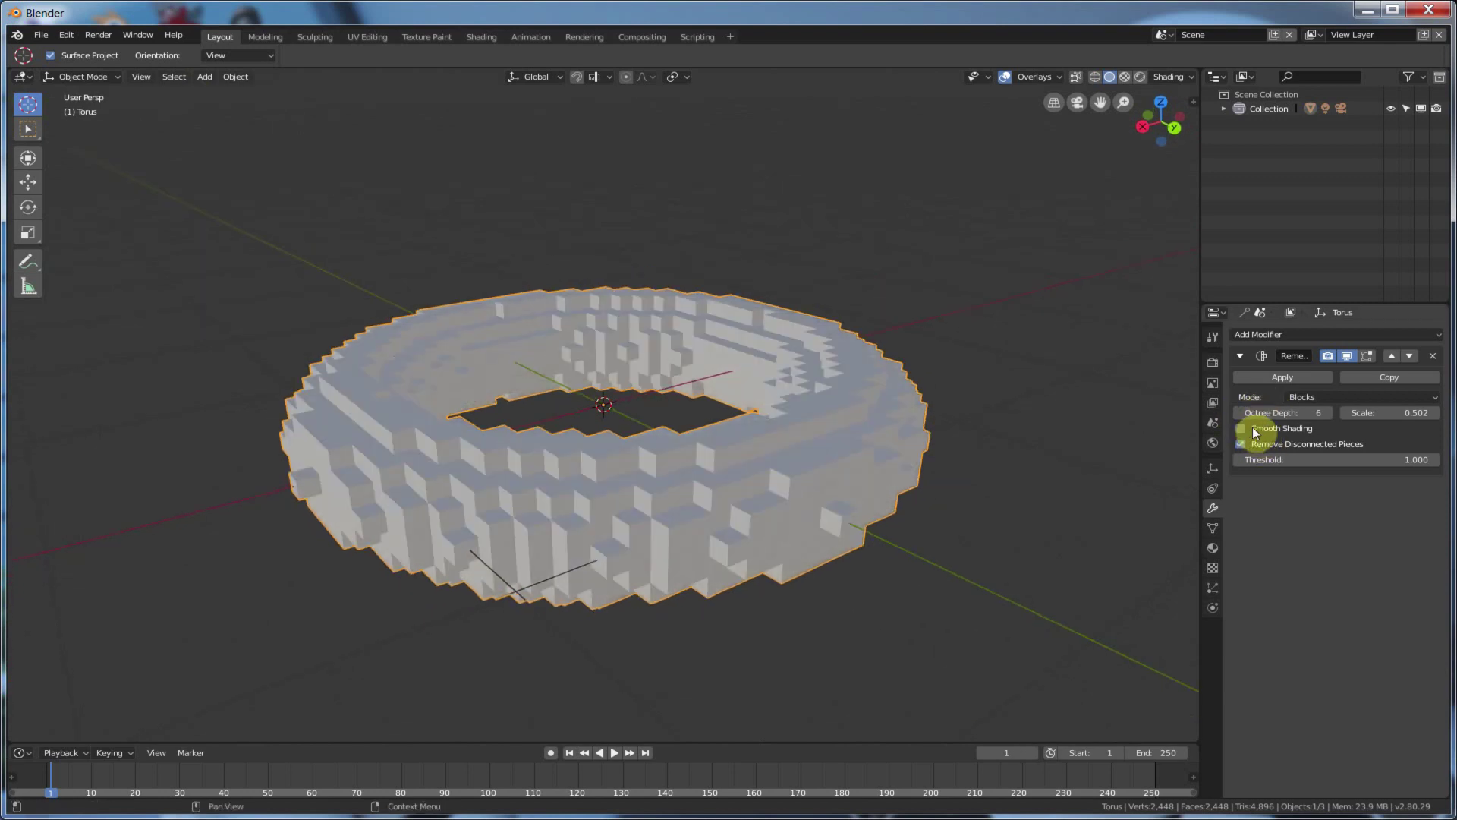
# Lower the Remesh Scale to 0.242 for chunkier blocks.
pyautogui.moveTo(1062, 443); pyautogui.dragTo(1061, 450, button='middle')
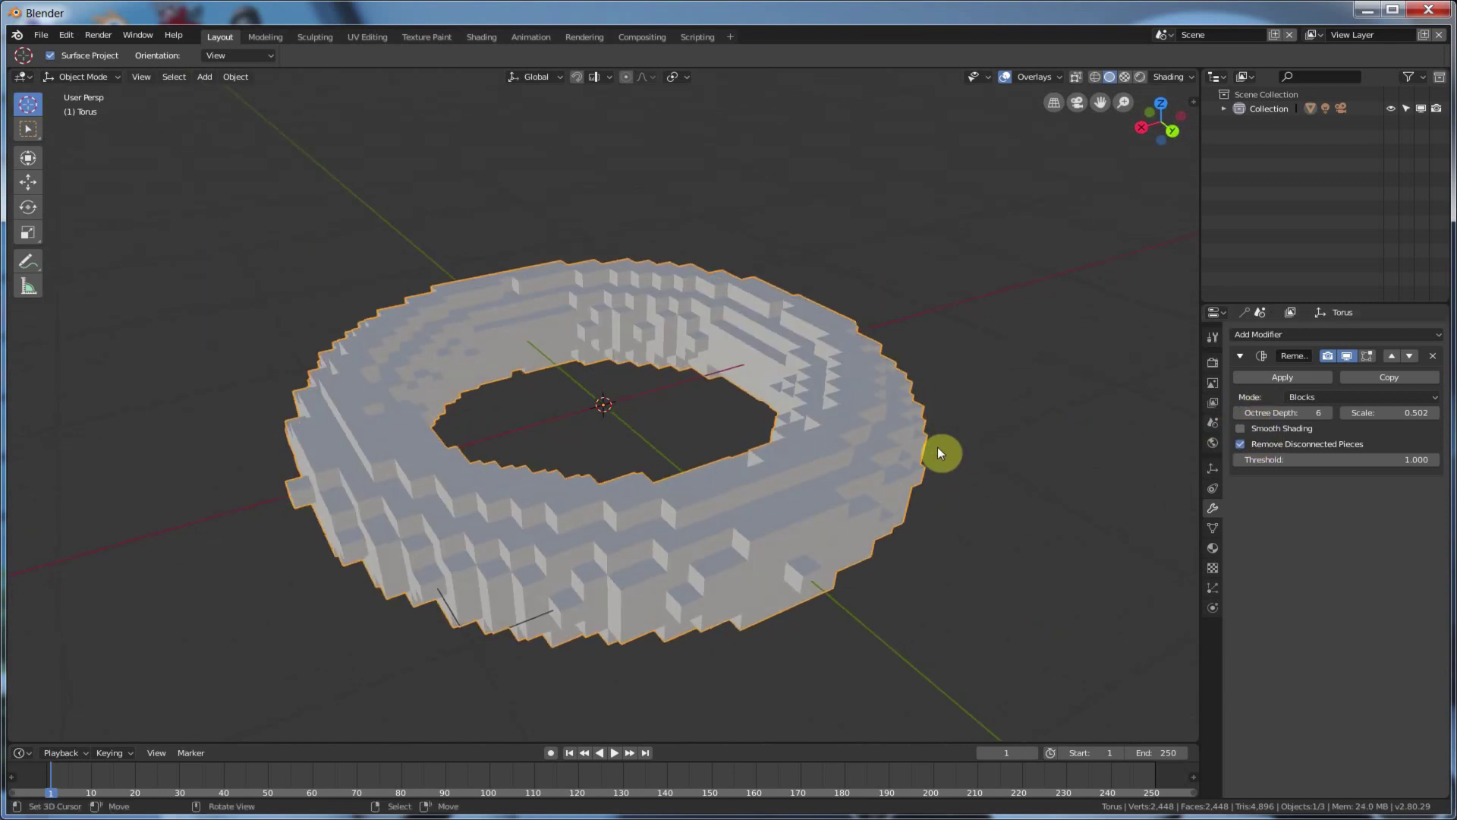
pyautogui.moveTo(941, 449)
pyautogui.mouseDown(button='middle')
pyautogui.moveTo(921, 453)
pyautogui.moveTo(948, 456)
pyautogui.mouseUp(button='middle')
pyautogui.moveTo(1439, 413); pyautogui.dragTo(1349, 413)
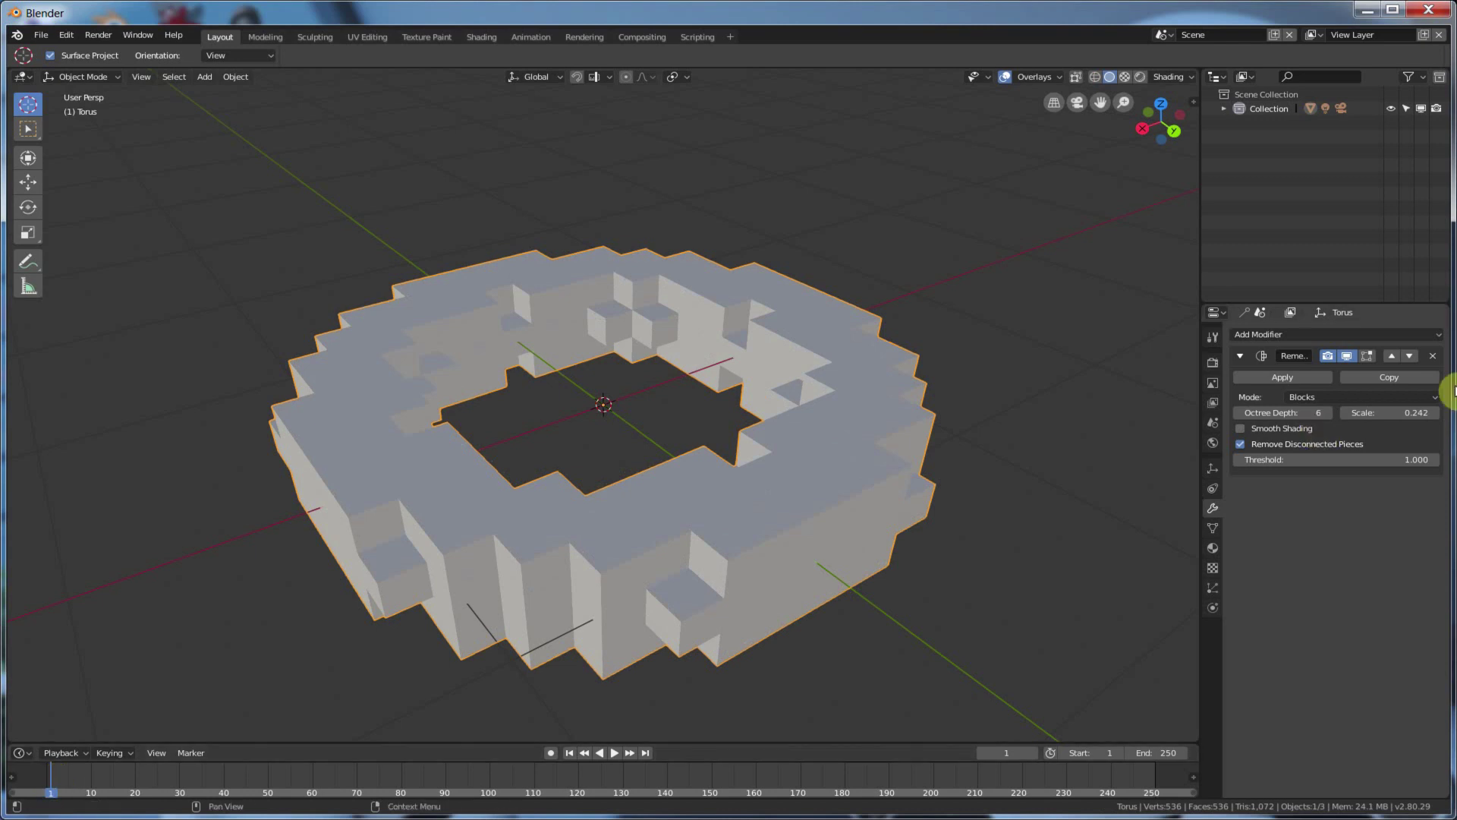
# Keyframe a Remesh Scale of 0.027 at frame 1.
pyautogui.moveTo(1388, 412); pyautogui.dragTo(1303, 413)
pyautogui.rightClick(1401, 416)
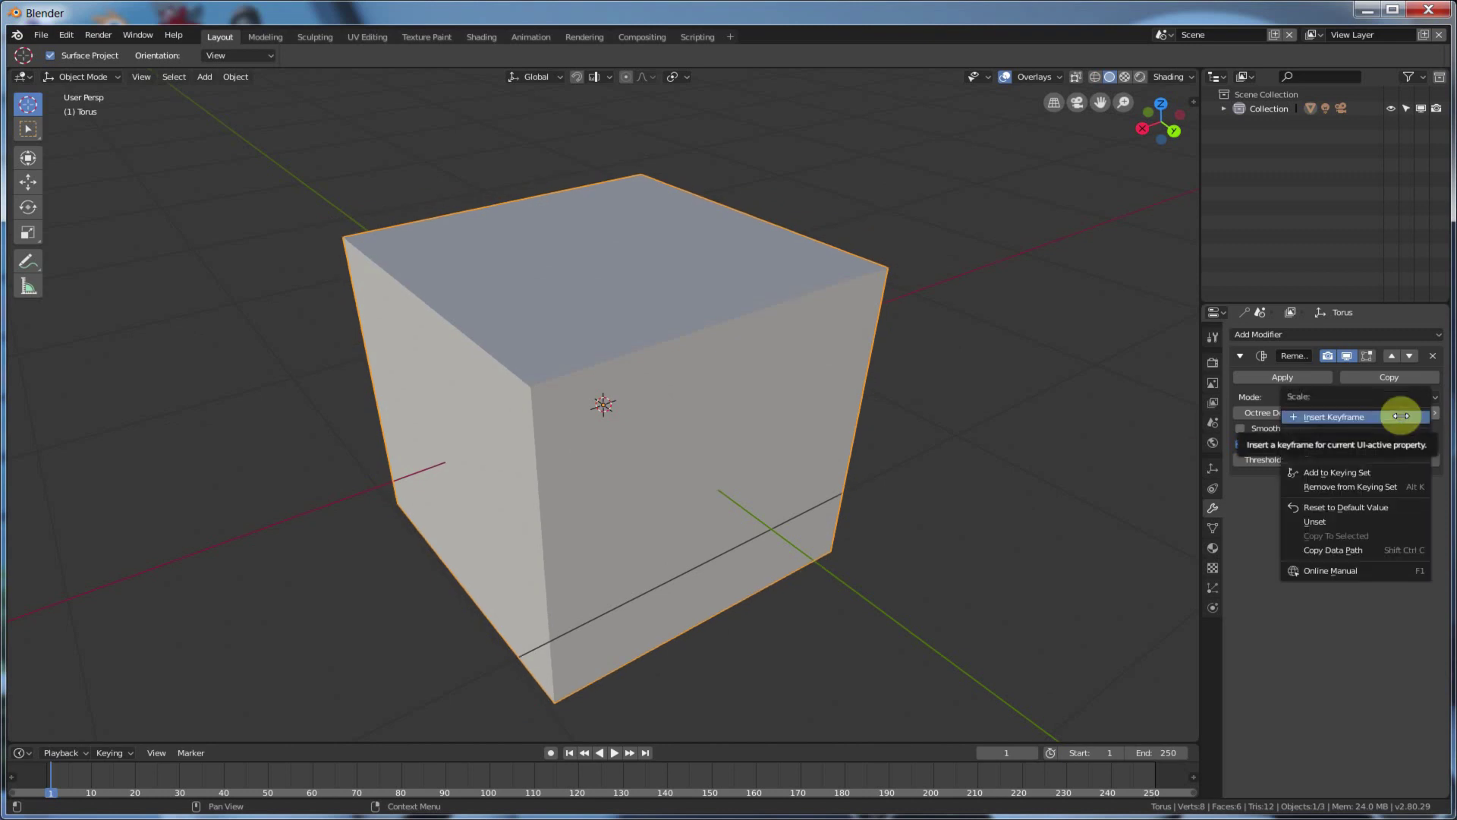
pyautogui.click(1395, 415)
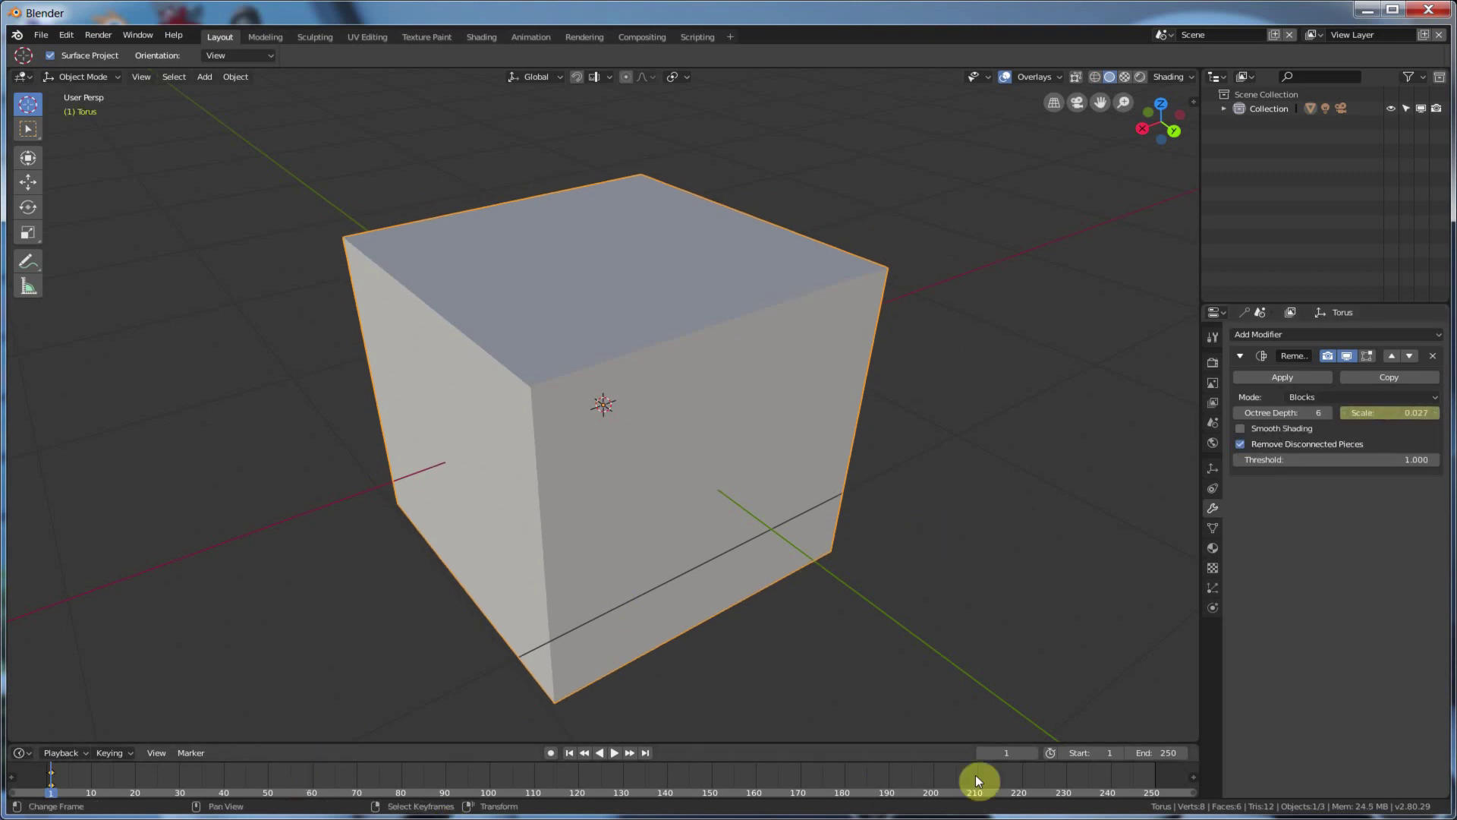
# At frame 250, set the Remesh Scale to 0.9.
pyautogui.moveTo(1057, 778); pyautogui.dragTo(1080, 776)
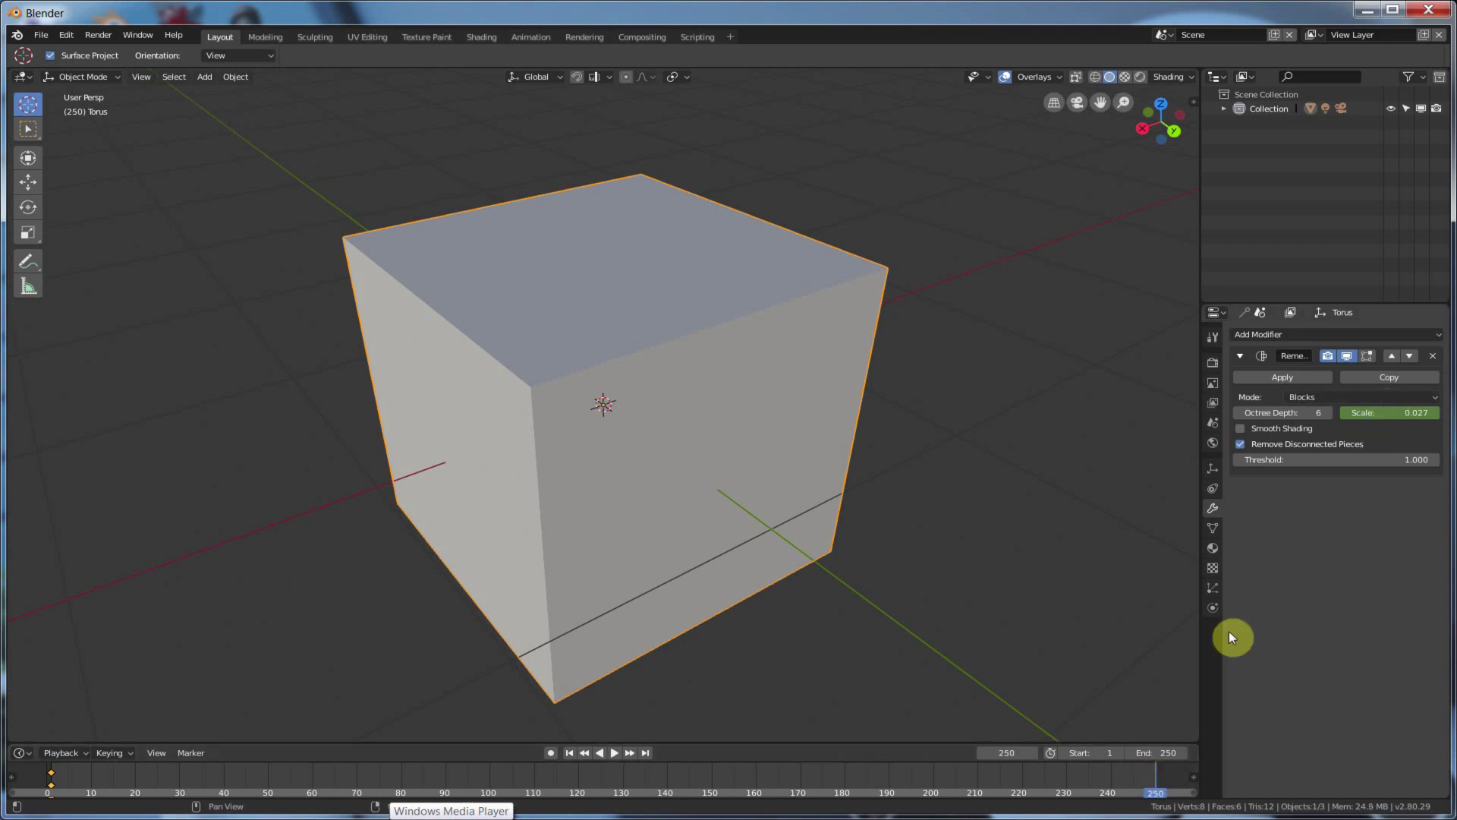
pyautogui.click(1419, 413)
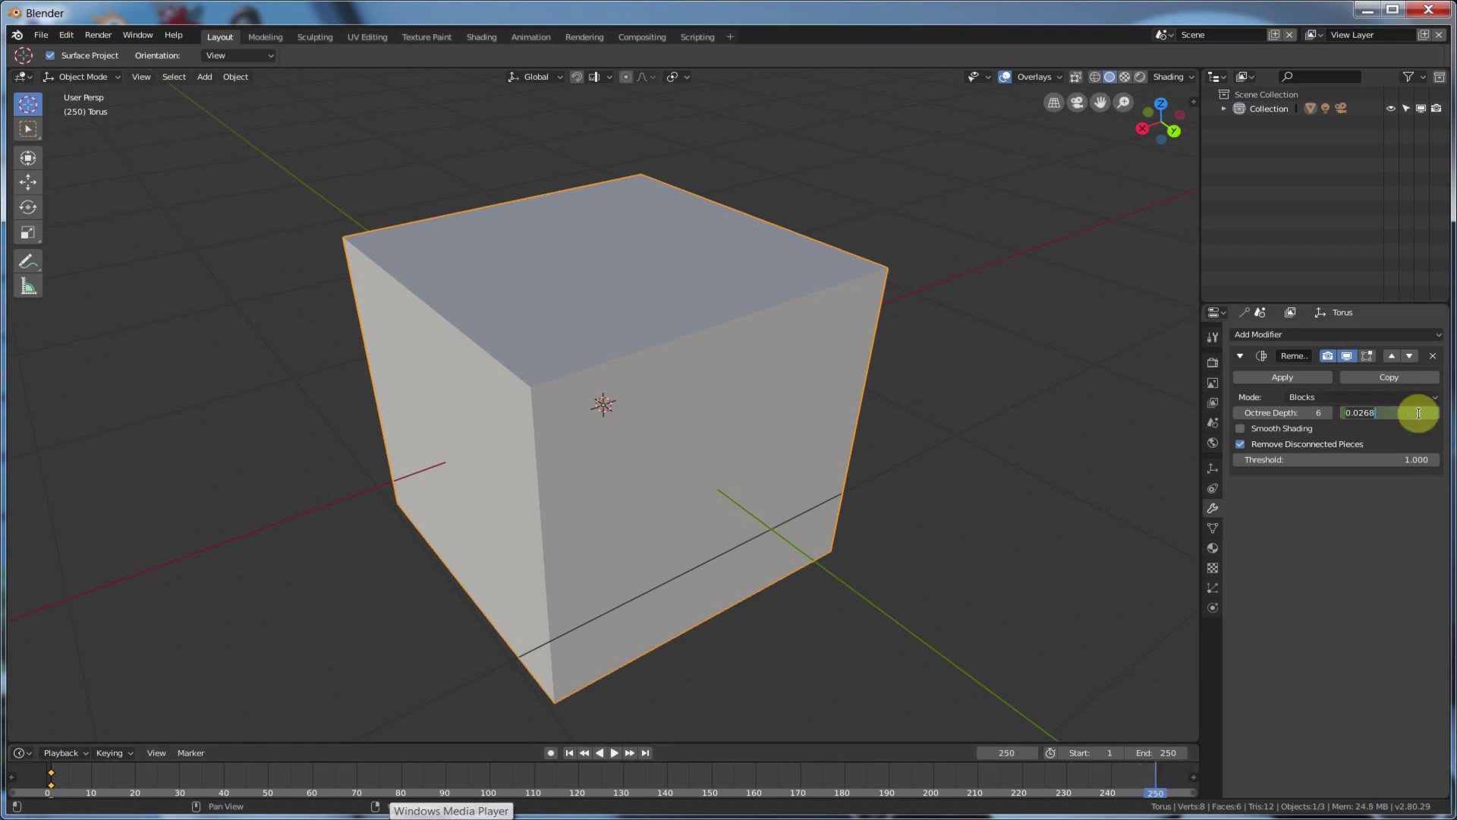
pyautogui.write('0.9')
pyautogui.press('Return')
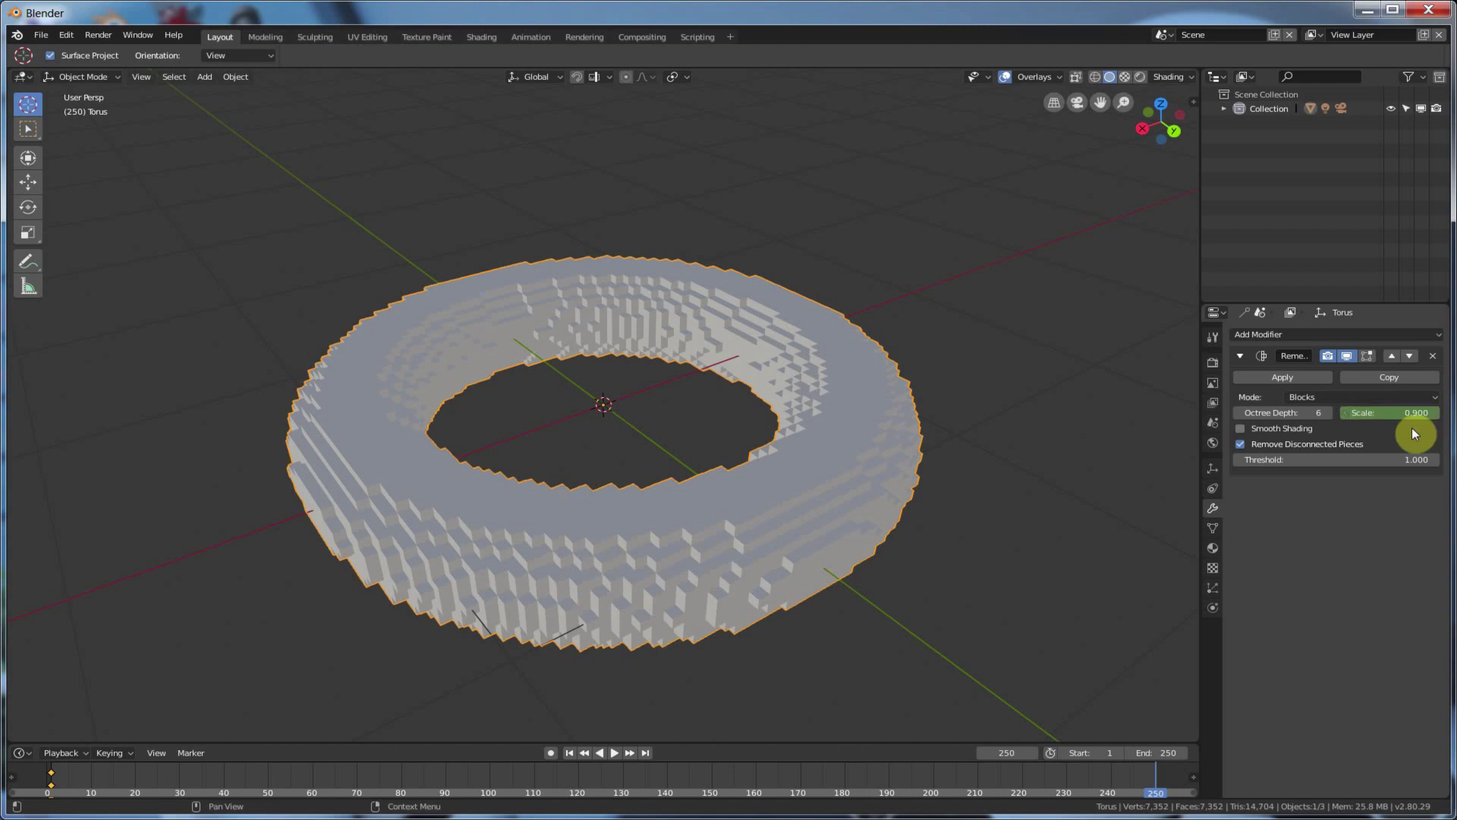
pyautogui.rightClick(1416, 413)
# Keyframe the 0.9 scale at frame 250, play the animation, then scrub back to frame 108.
pyautogui.click(1415, 410)
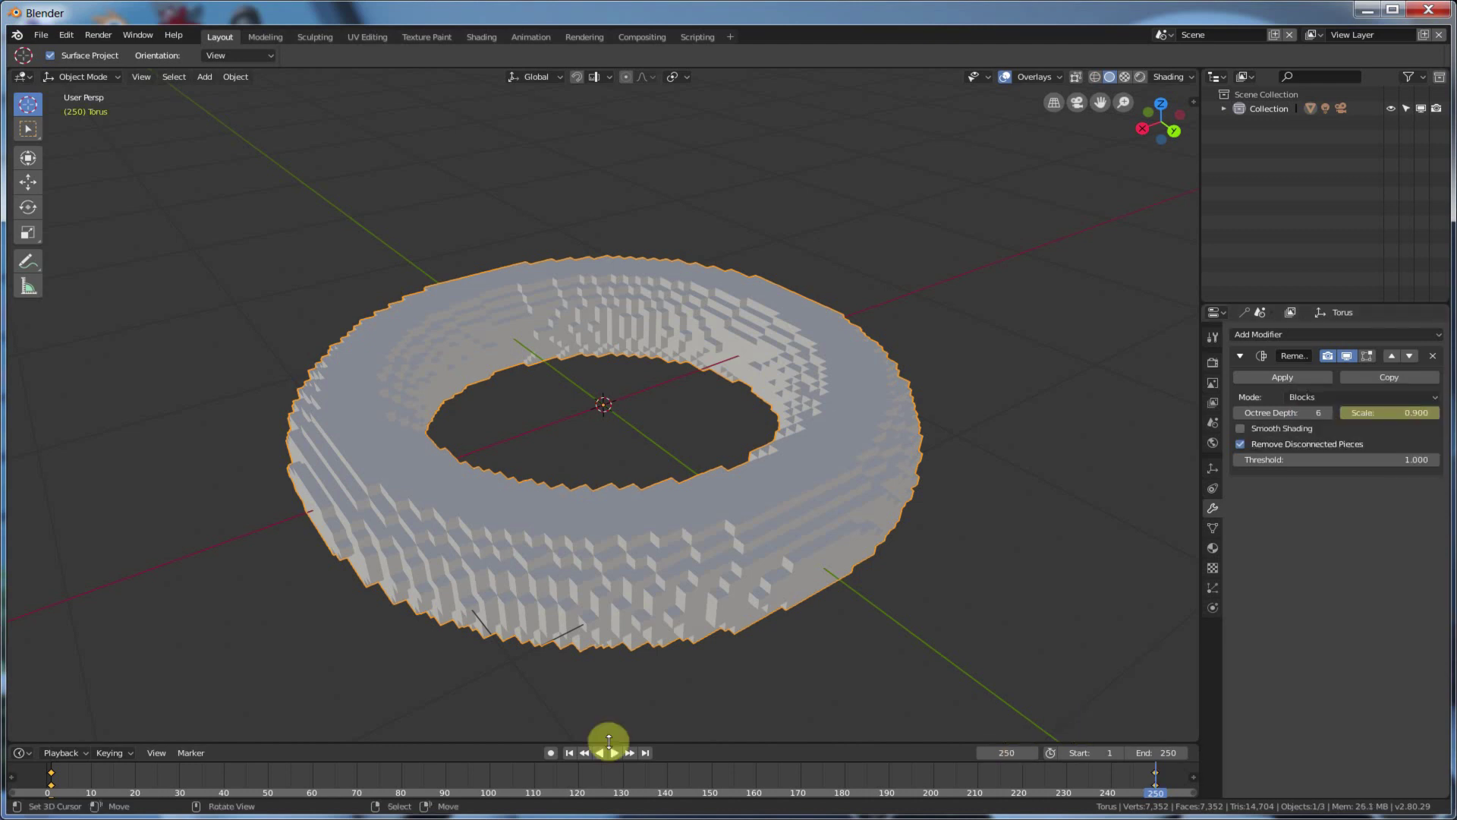
pyautogui.click(572, 752)
pyautogui.click(615, 752)
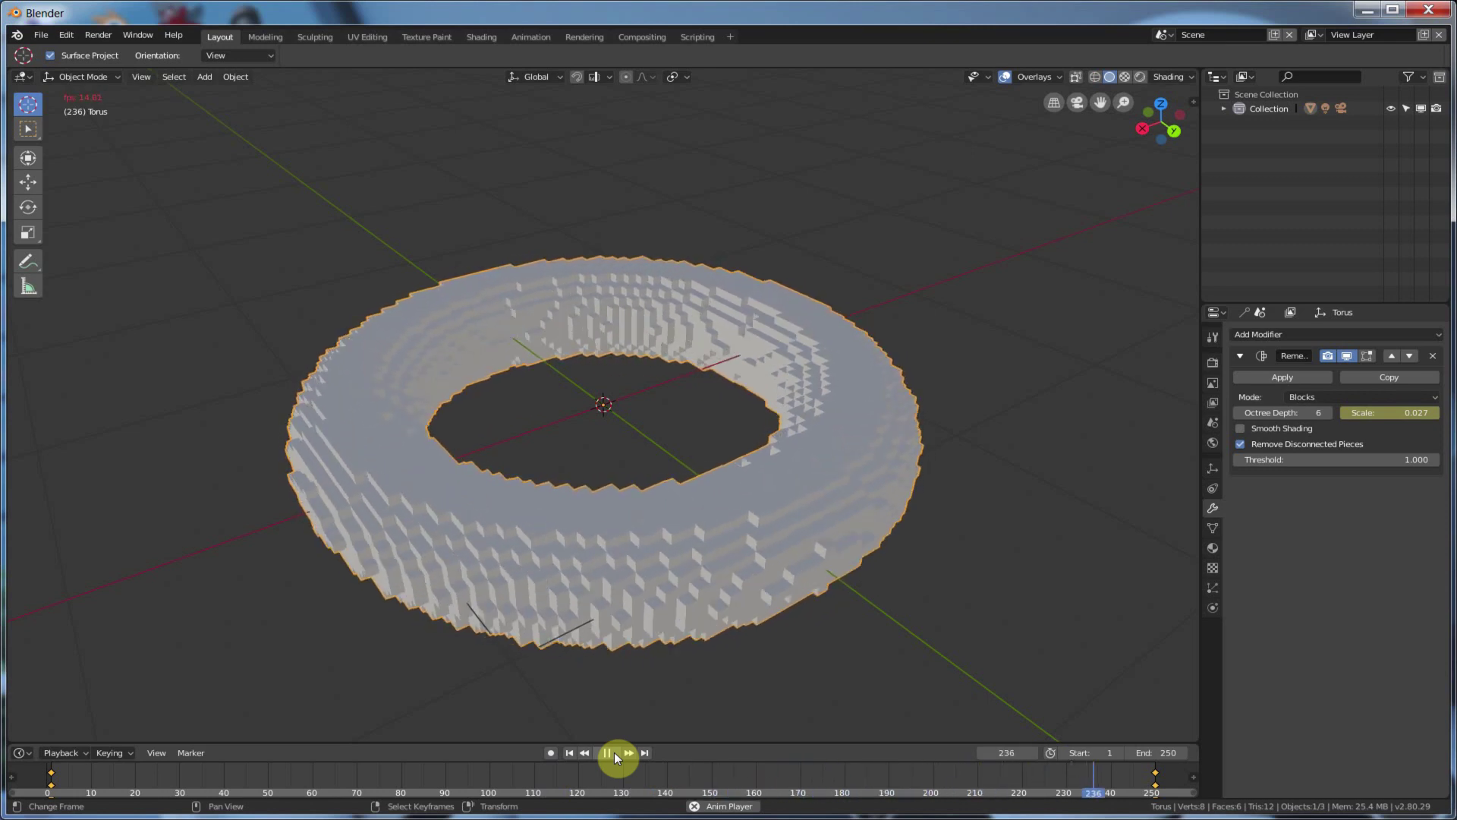
pyautogui.click(613, 753)
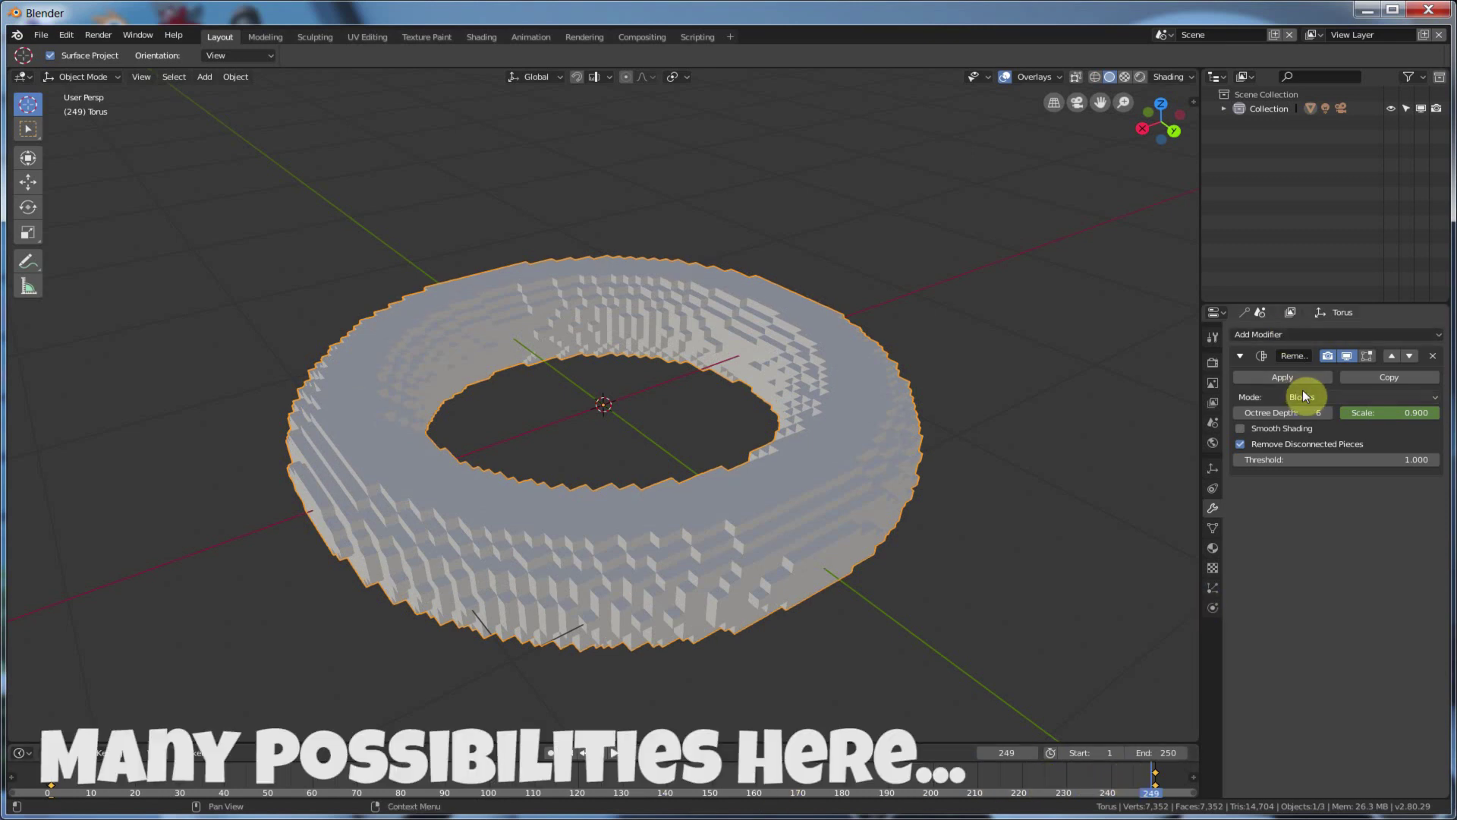
pyautogui.moveTo(1113, 771); pyautogui.dragTo(525, 767)
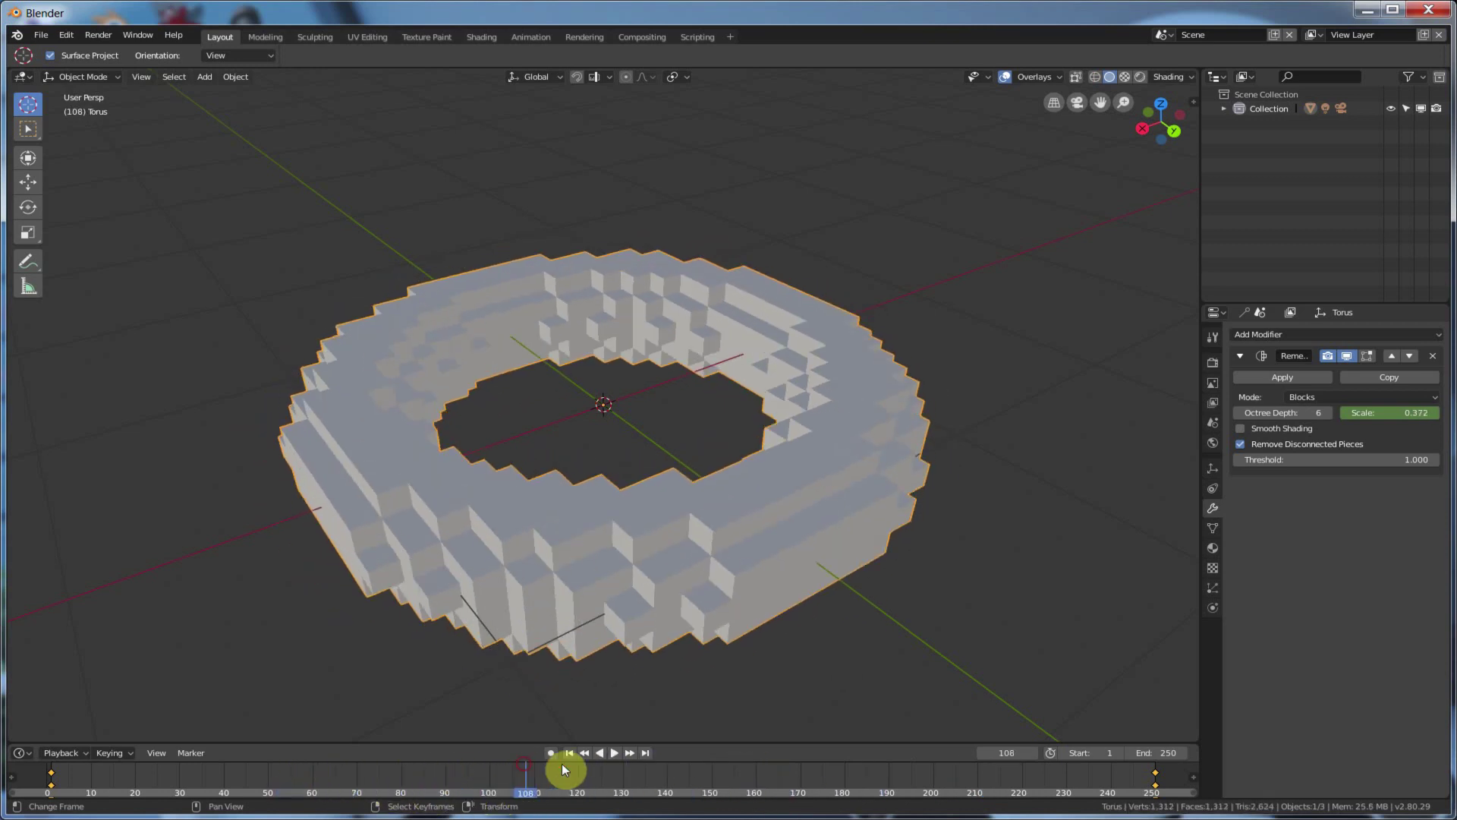
# Stack a Wireframe modifier after the Remesh on the torus.
pyautogui.click(1275, 334)
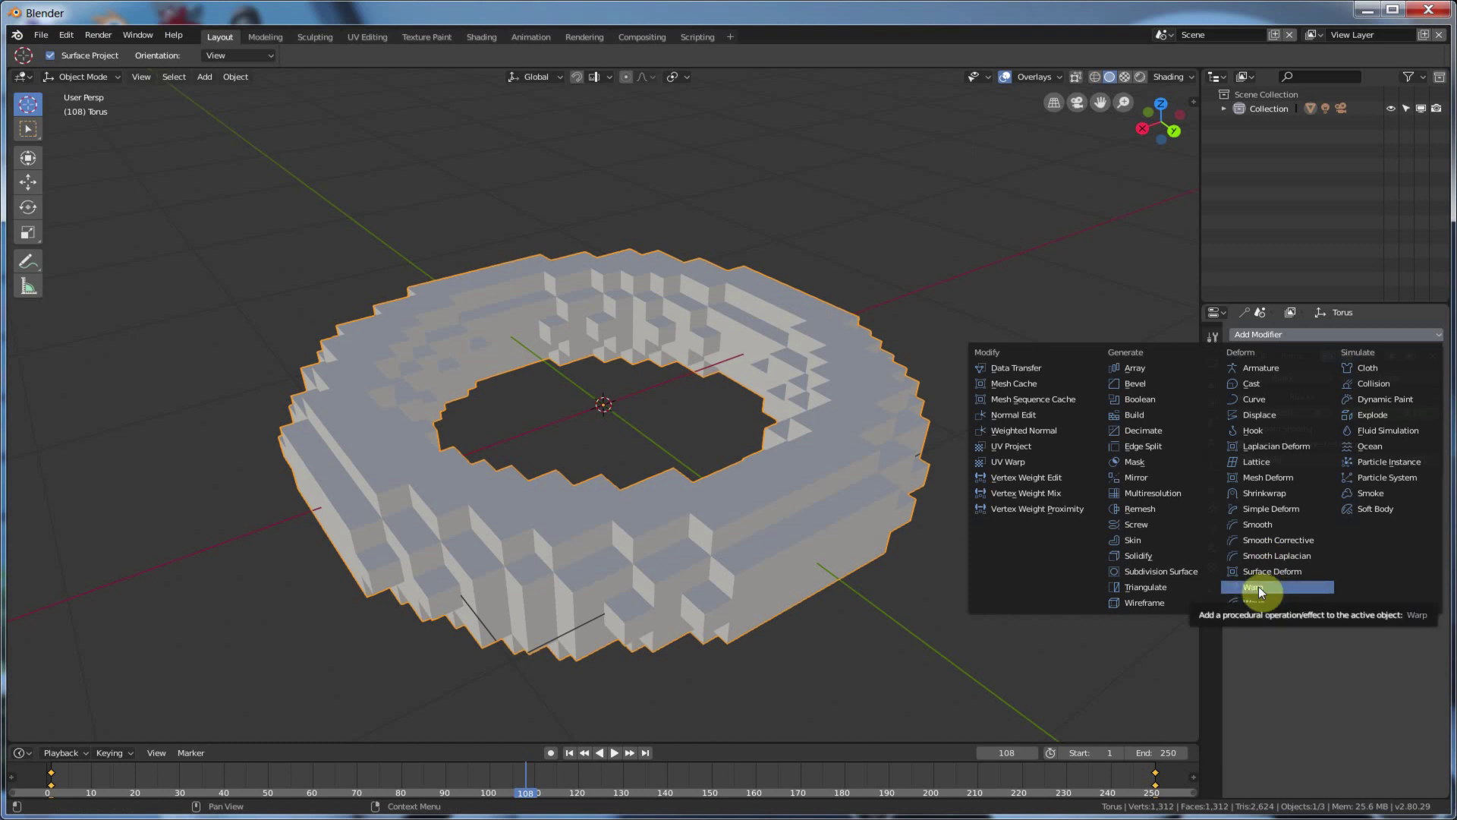
pyautogui.click(1146, 605)
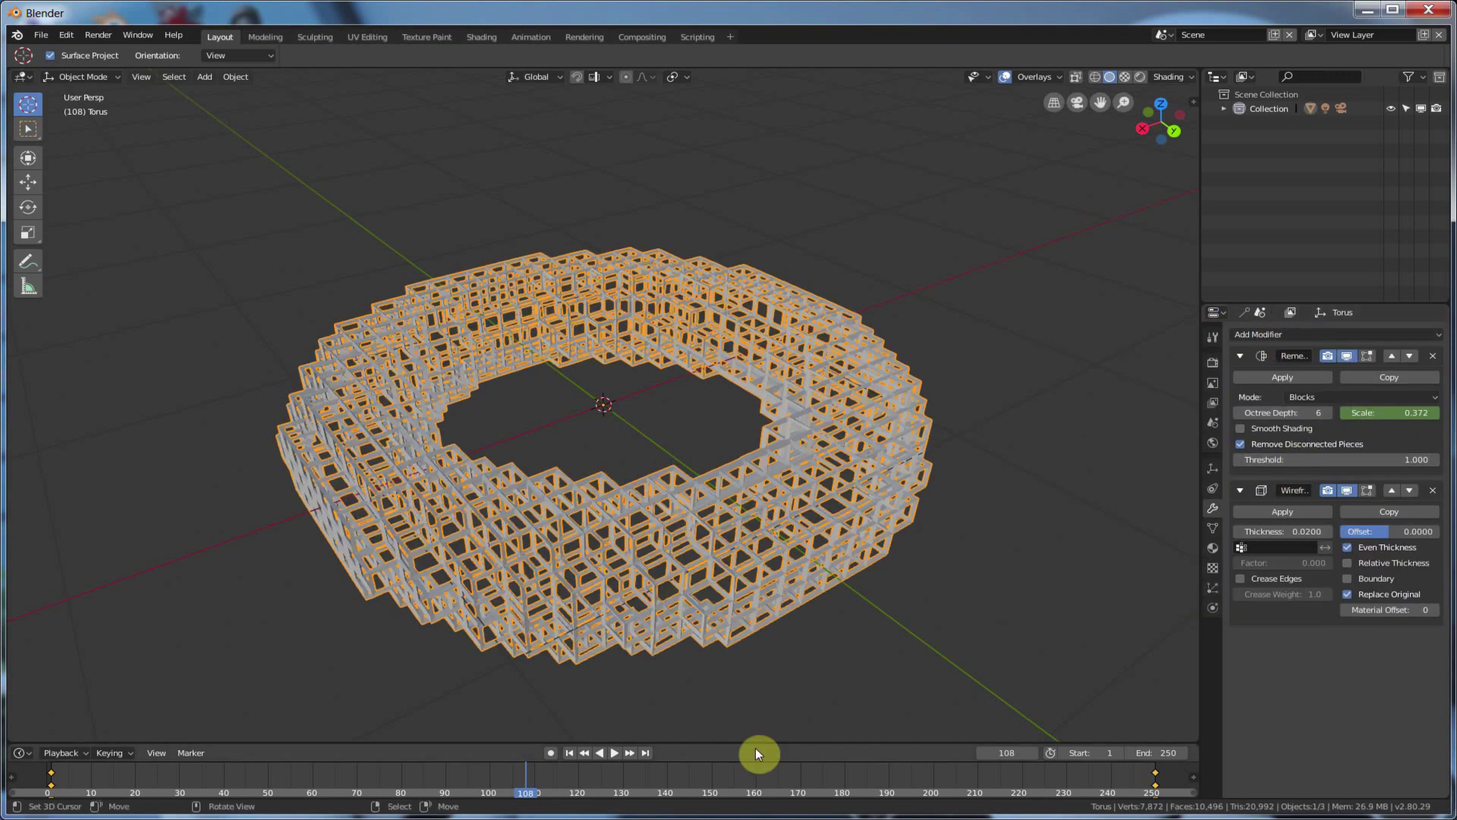
# Replay the wireframe voxel torus animation from frame 1, then stop it.
pyautogui.click(568, 751)
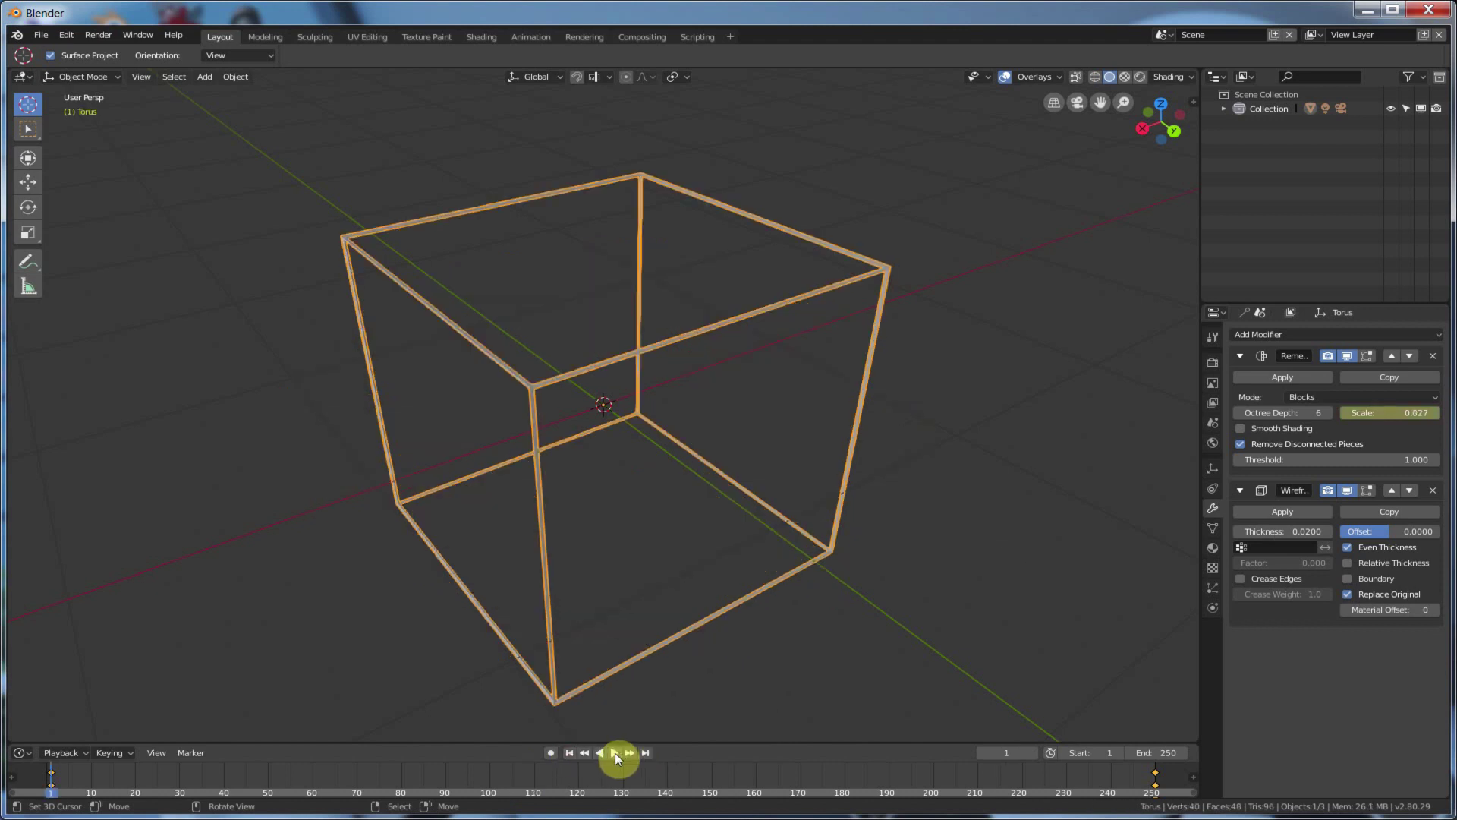
pyautogui.click(615, 753)
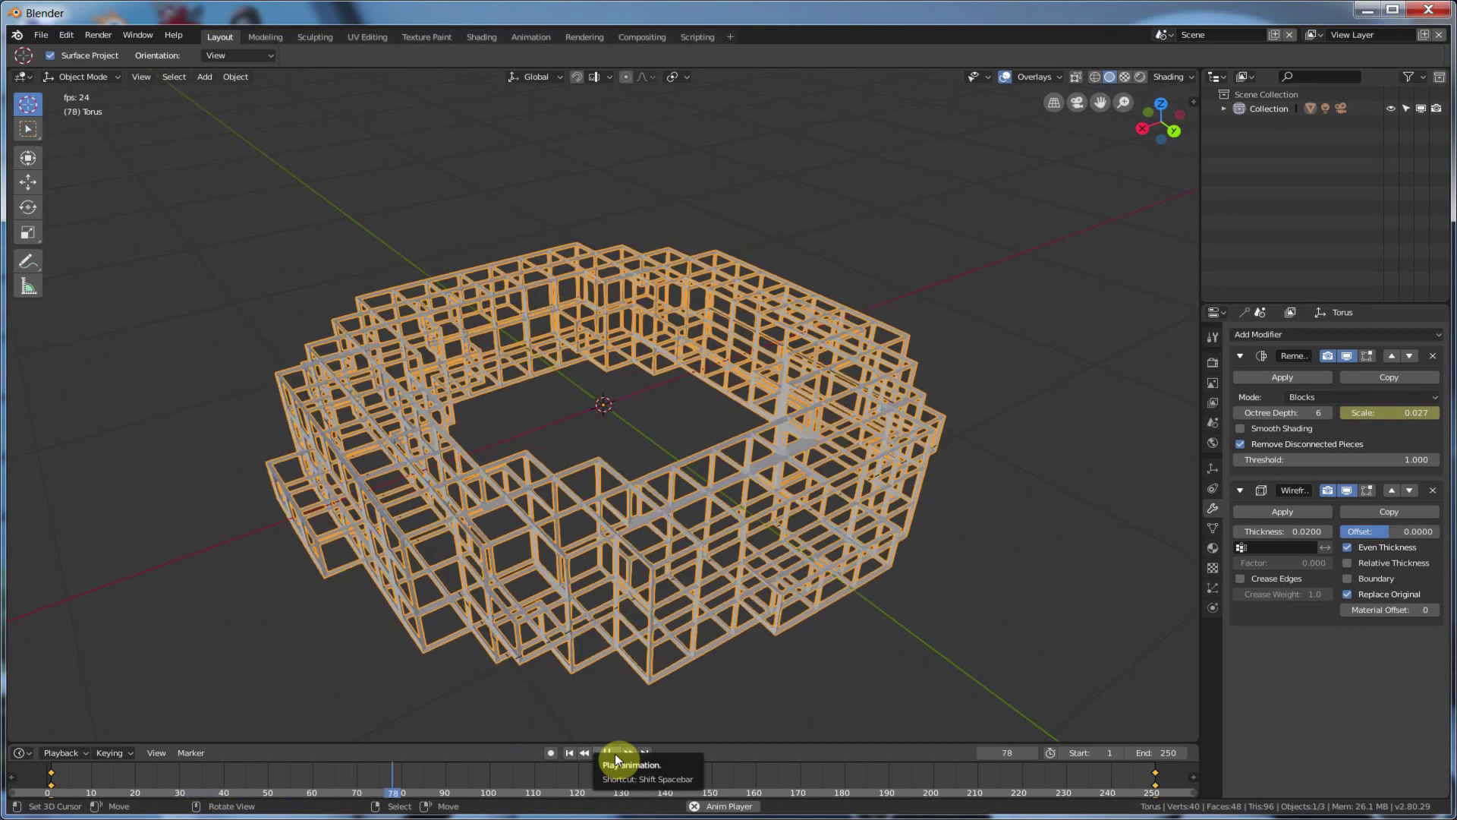
pyautogui.click(615, 753)
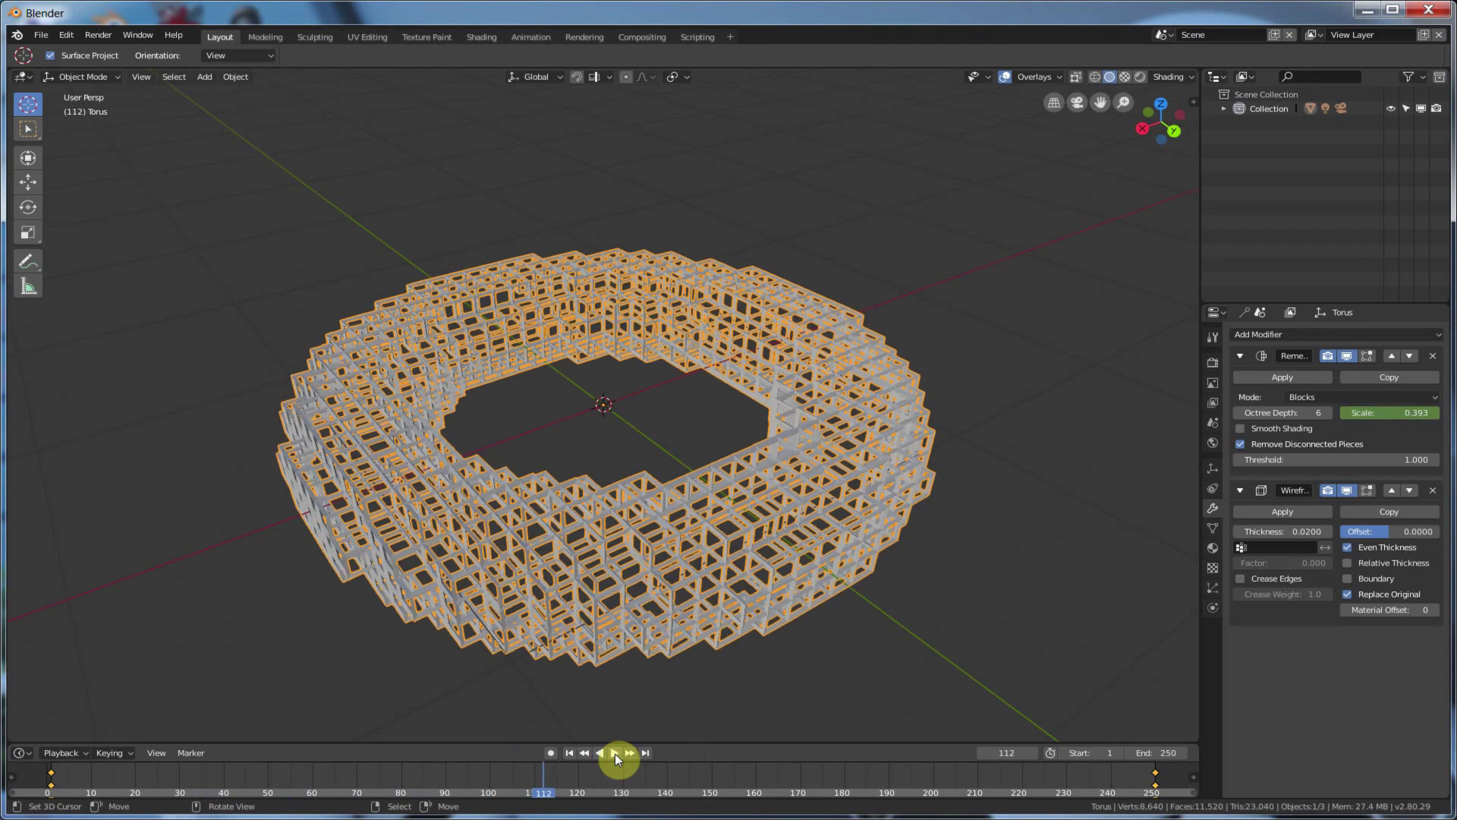
# Turn off the Wireframe's Replace Original to keep solid blocks, then replay to frame 178.
pyautogui.click(1348, 595)
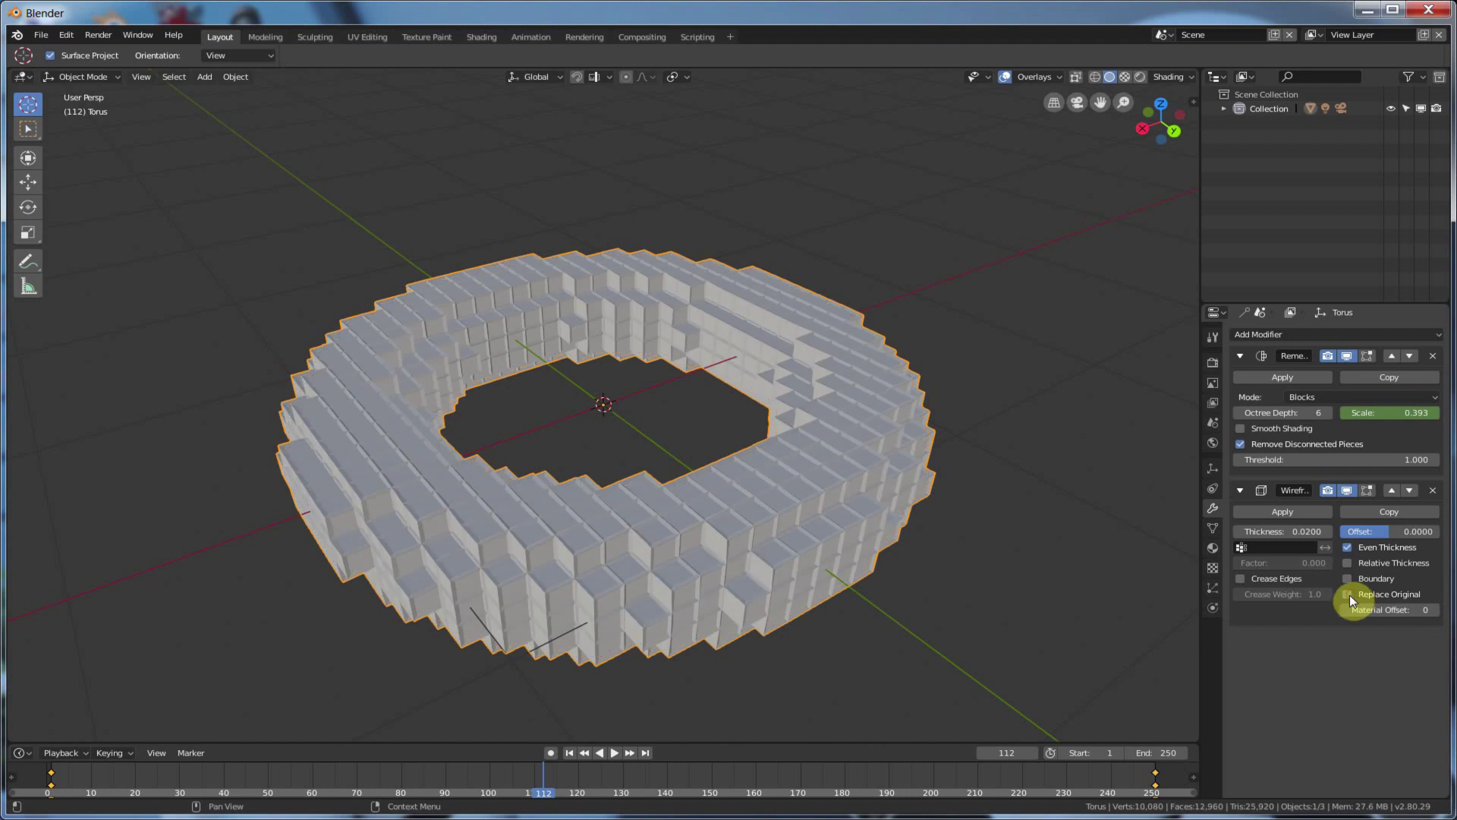
pyautogui.click(569, 753)
pyautogui.click(613, 753)
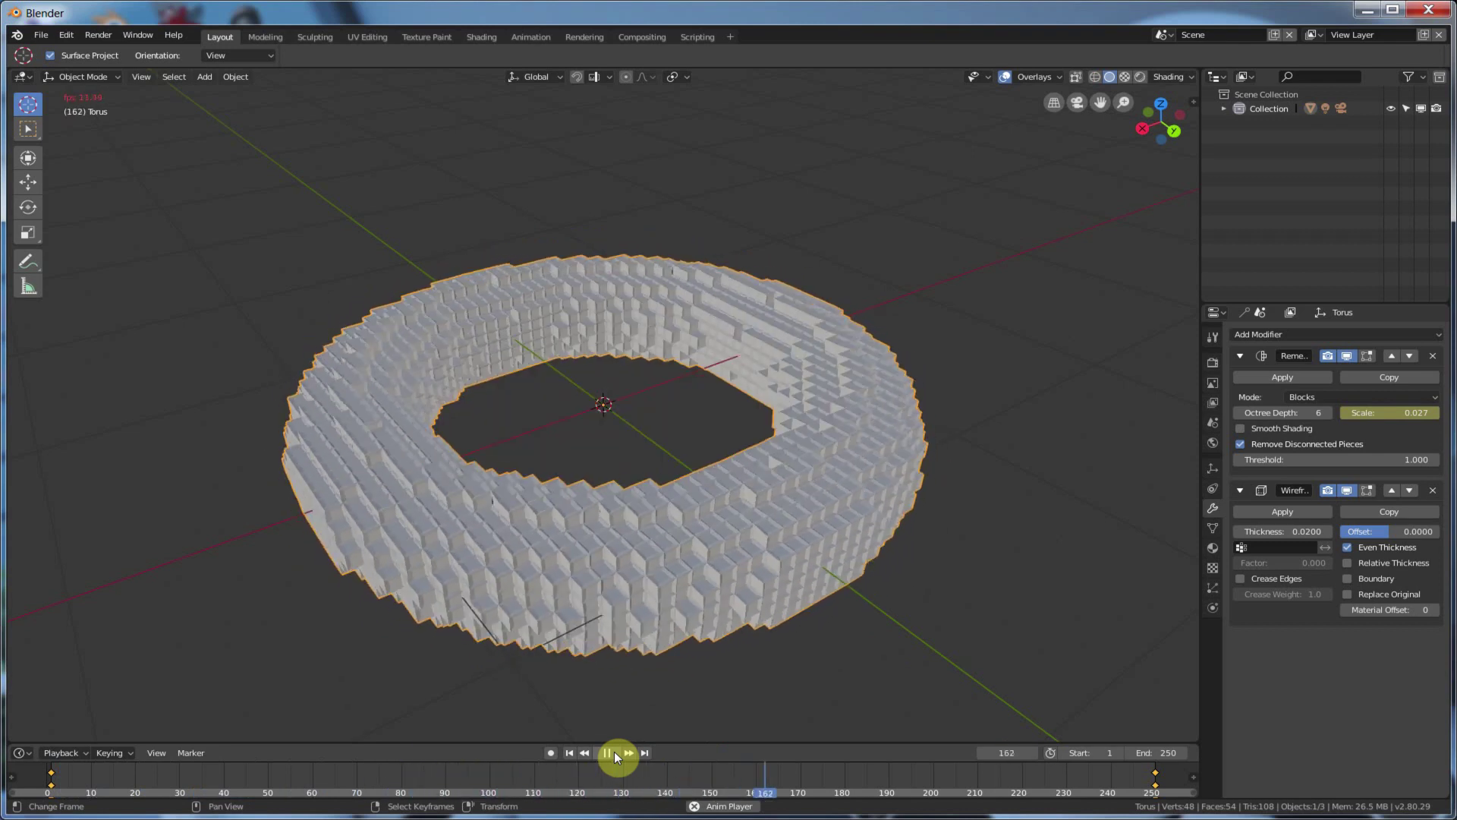
pyautogui.click(608, 752)
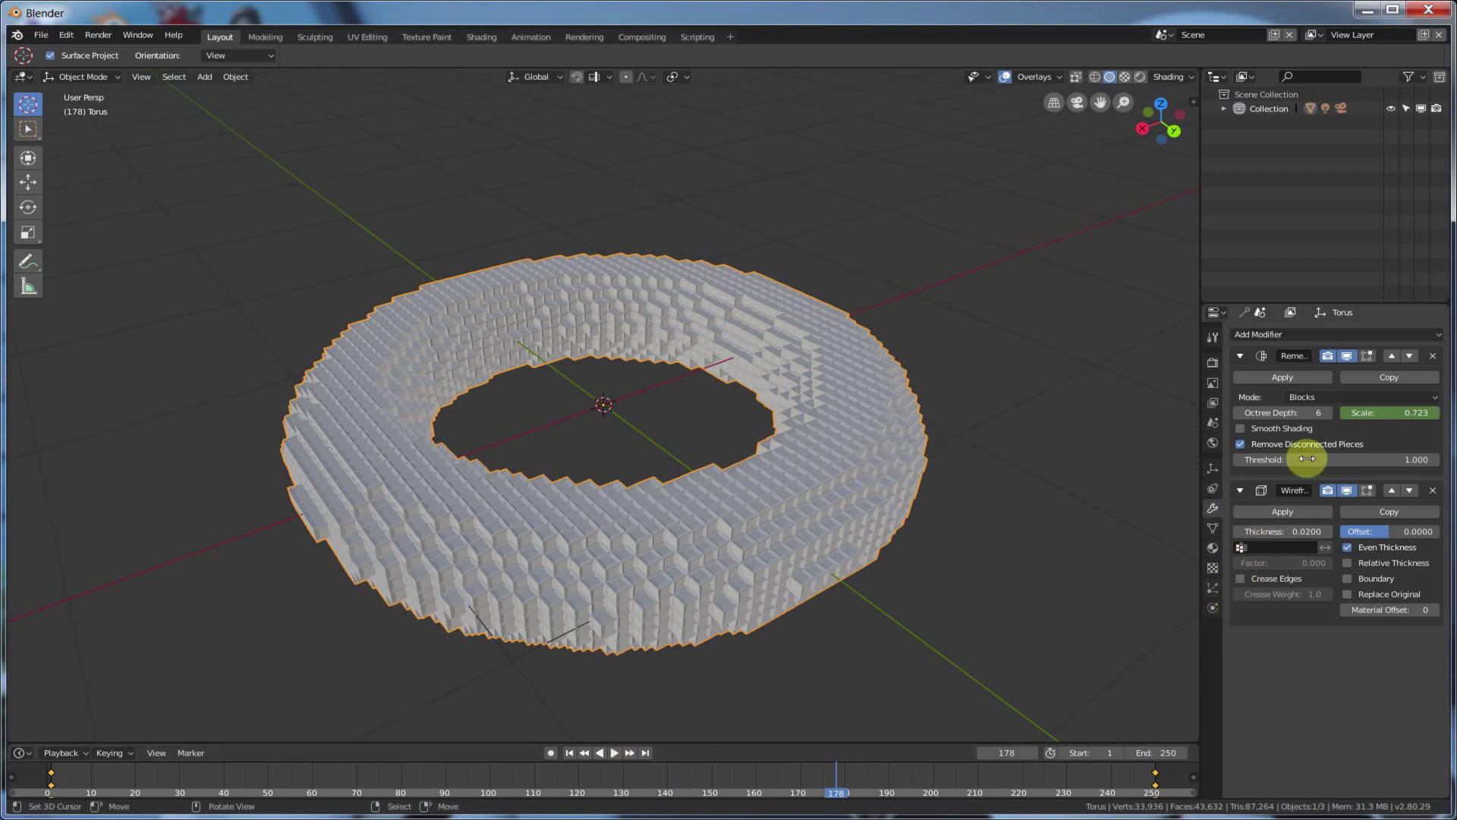
# Remove the Wireframe and Remesh modifiers and delete the torus.
pyautogui.click(1434, 491)
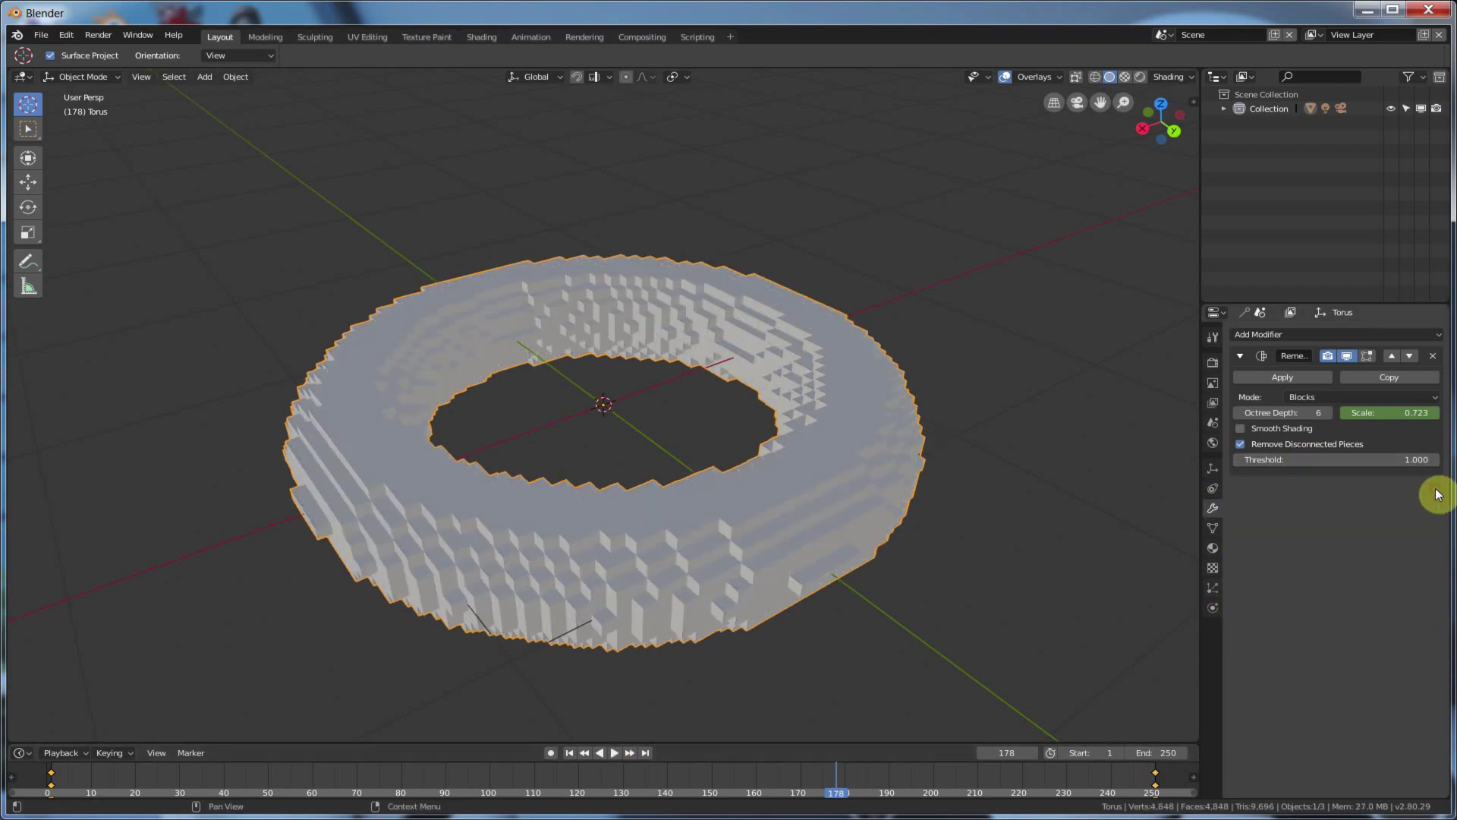
pyautogui.click(1435, 355)
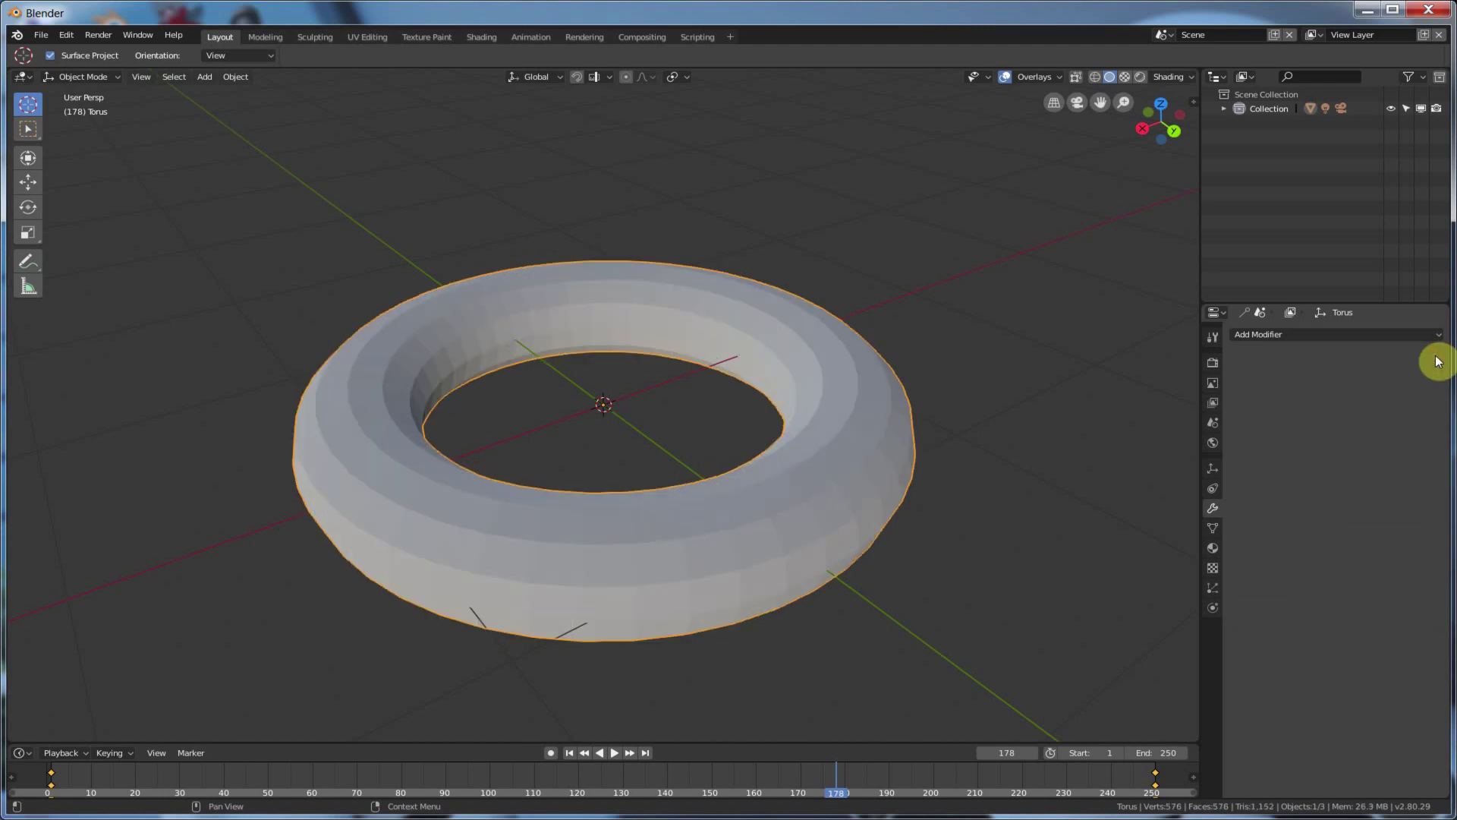
pyautogui.press('x')
pyautogui.click(744, 364)
# Add a cylinder mesh to the empty scene.
pyautogui.click(211, 79)
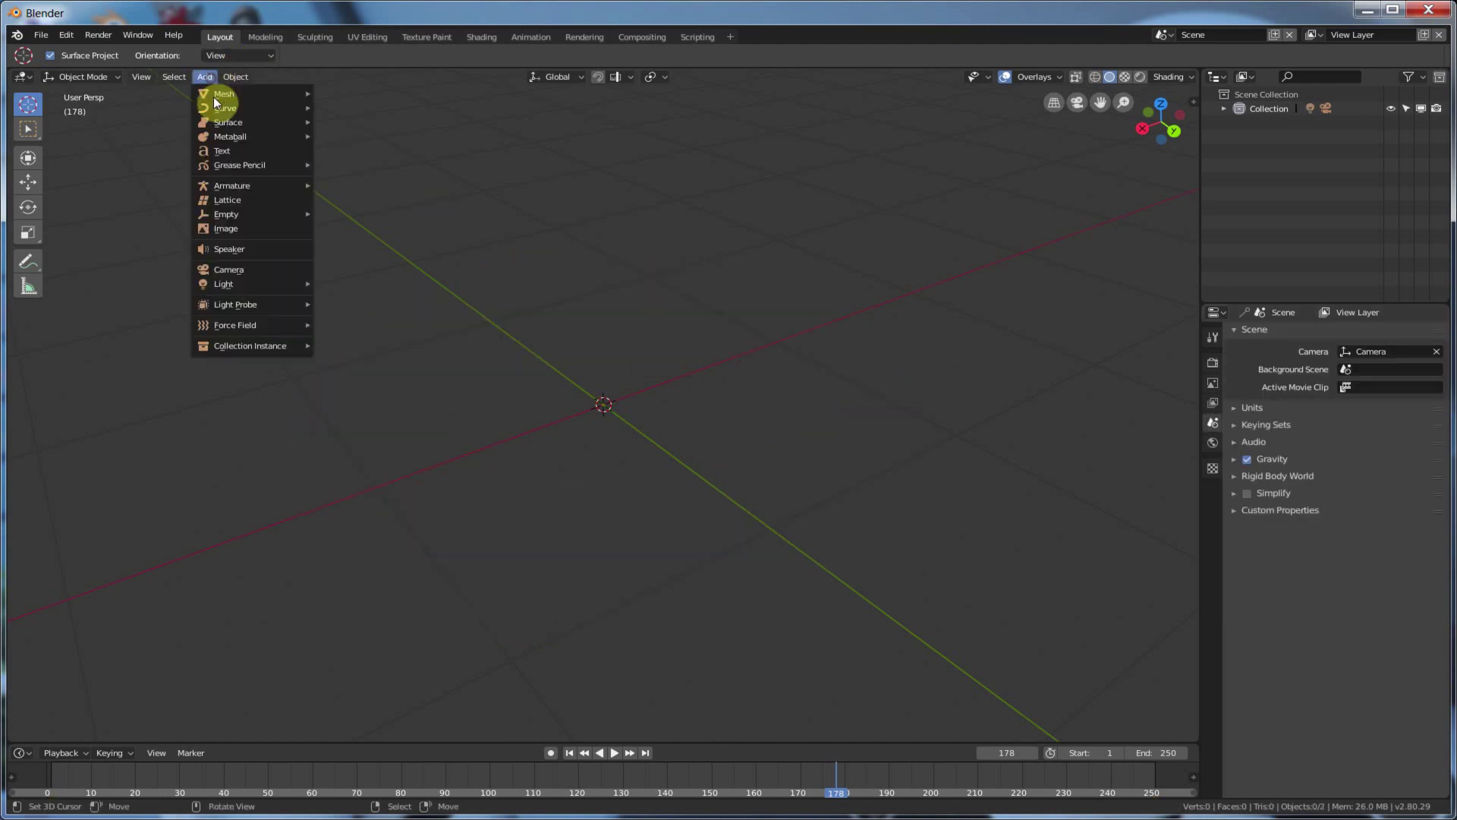
pyautogui.moveTo(214, 94)
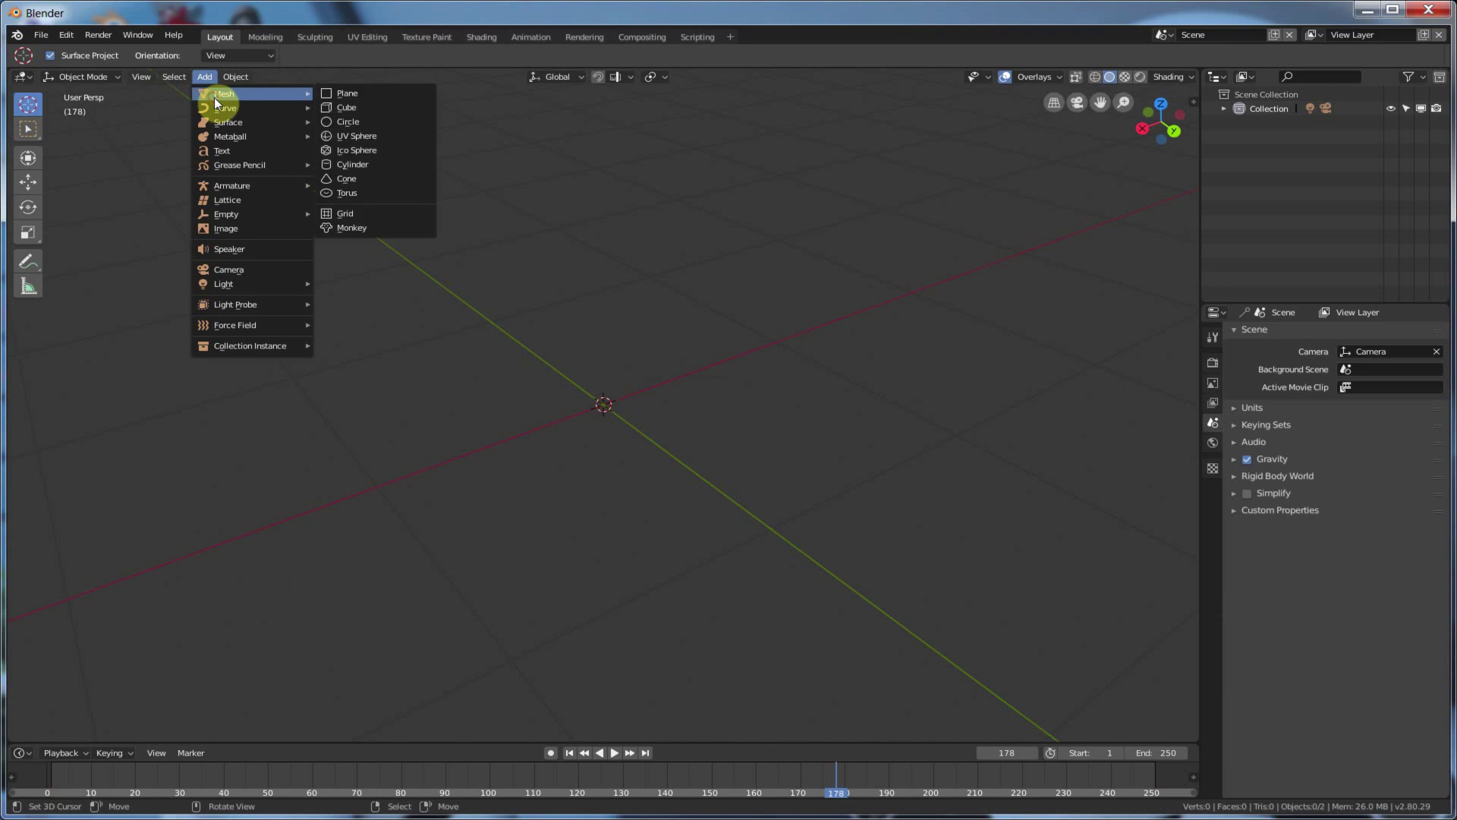
pyautogui.click(352, 166)
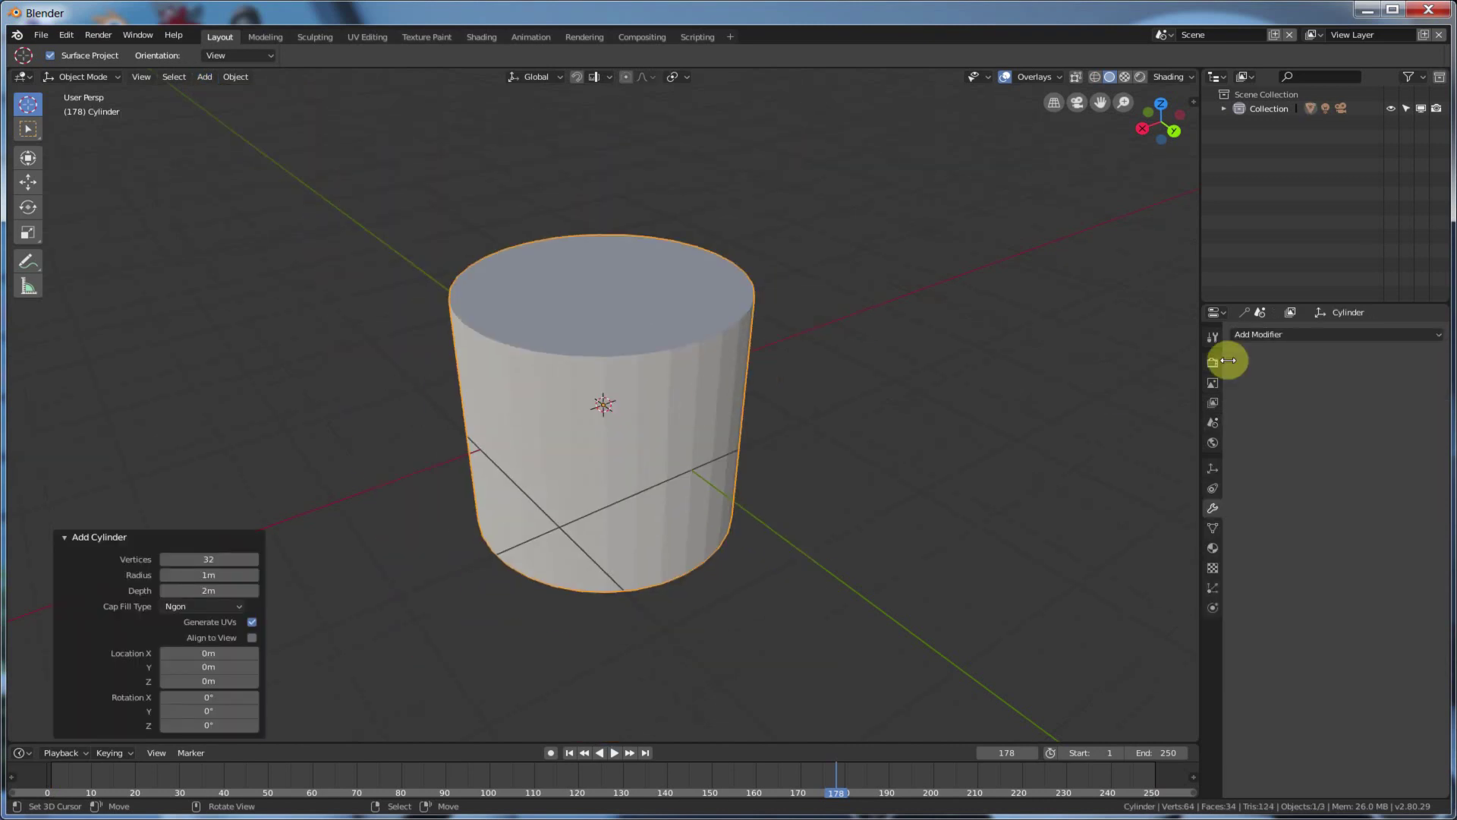
# Add a Remesh modifier to the cylinder and set its mode to Blocks.
pyautogui.click(1257, 335)
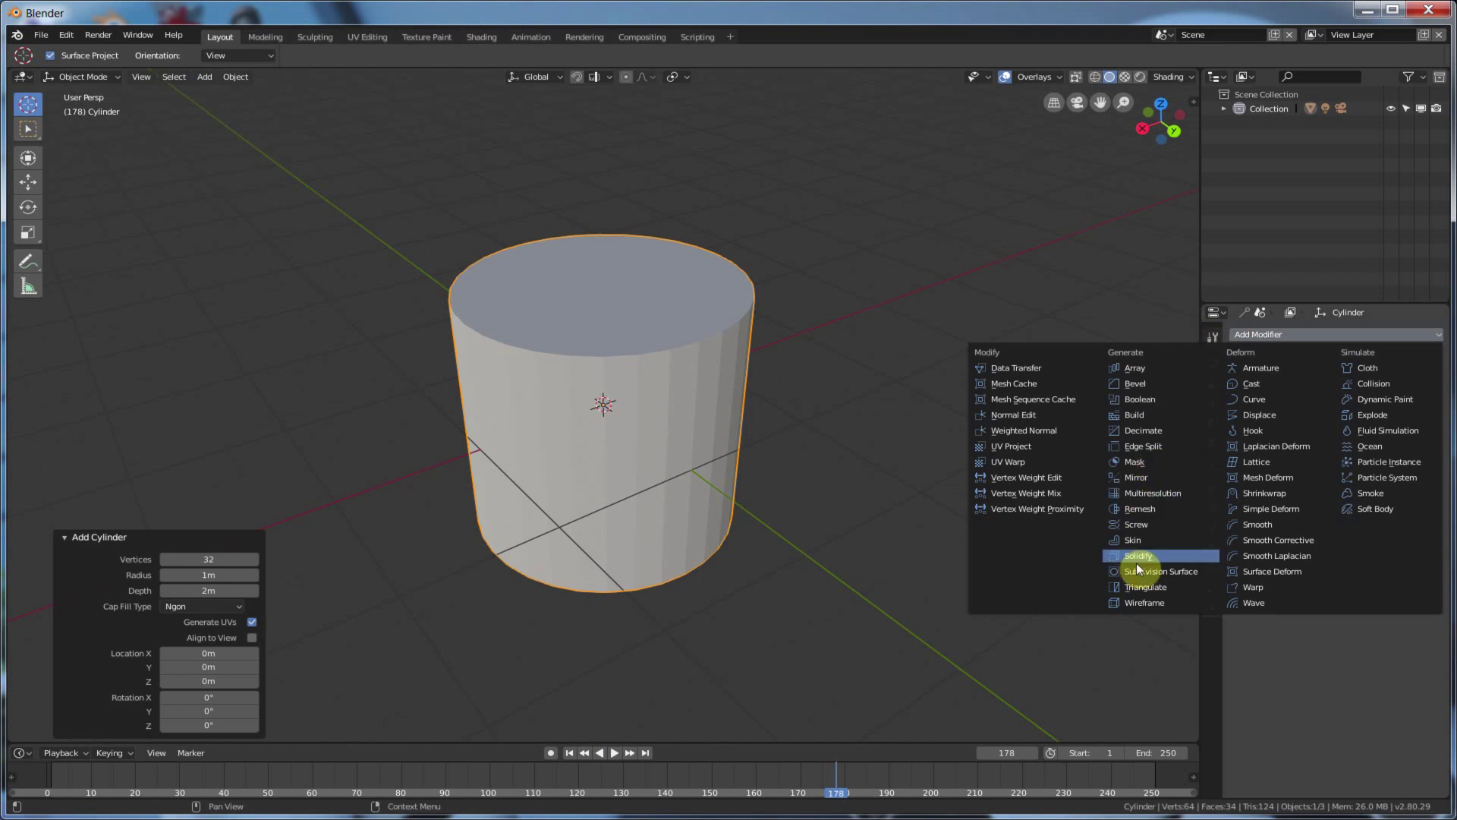
pyautogui.click(1135, 508)
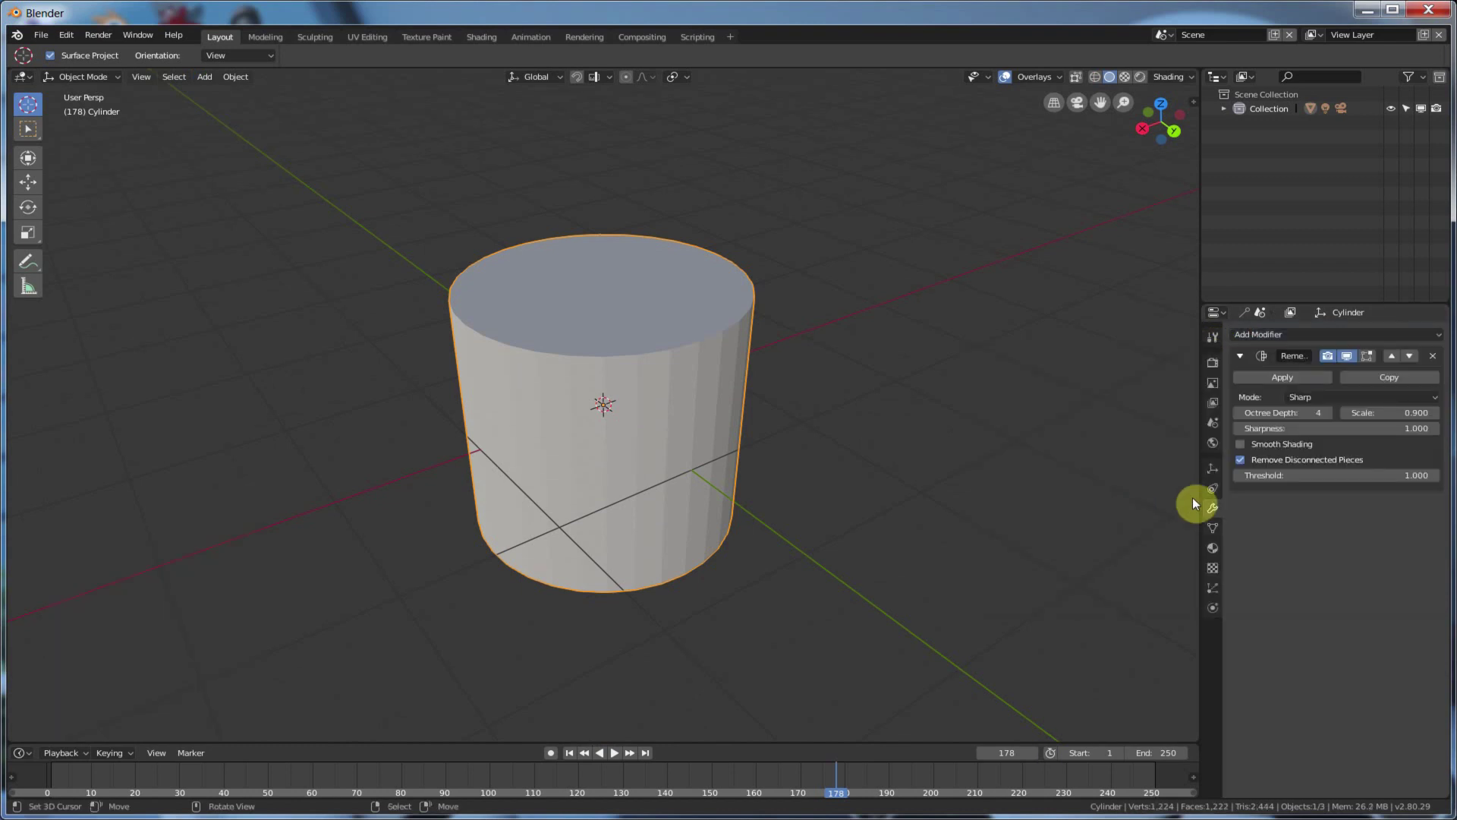
pyautogui.click(1322, 398)
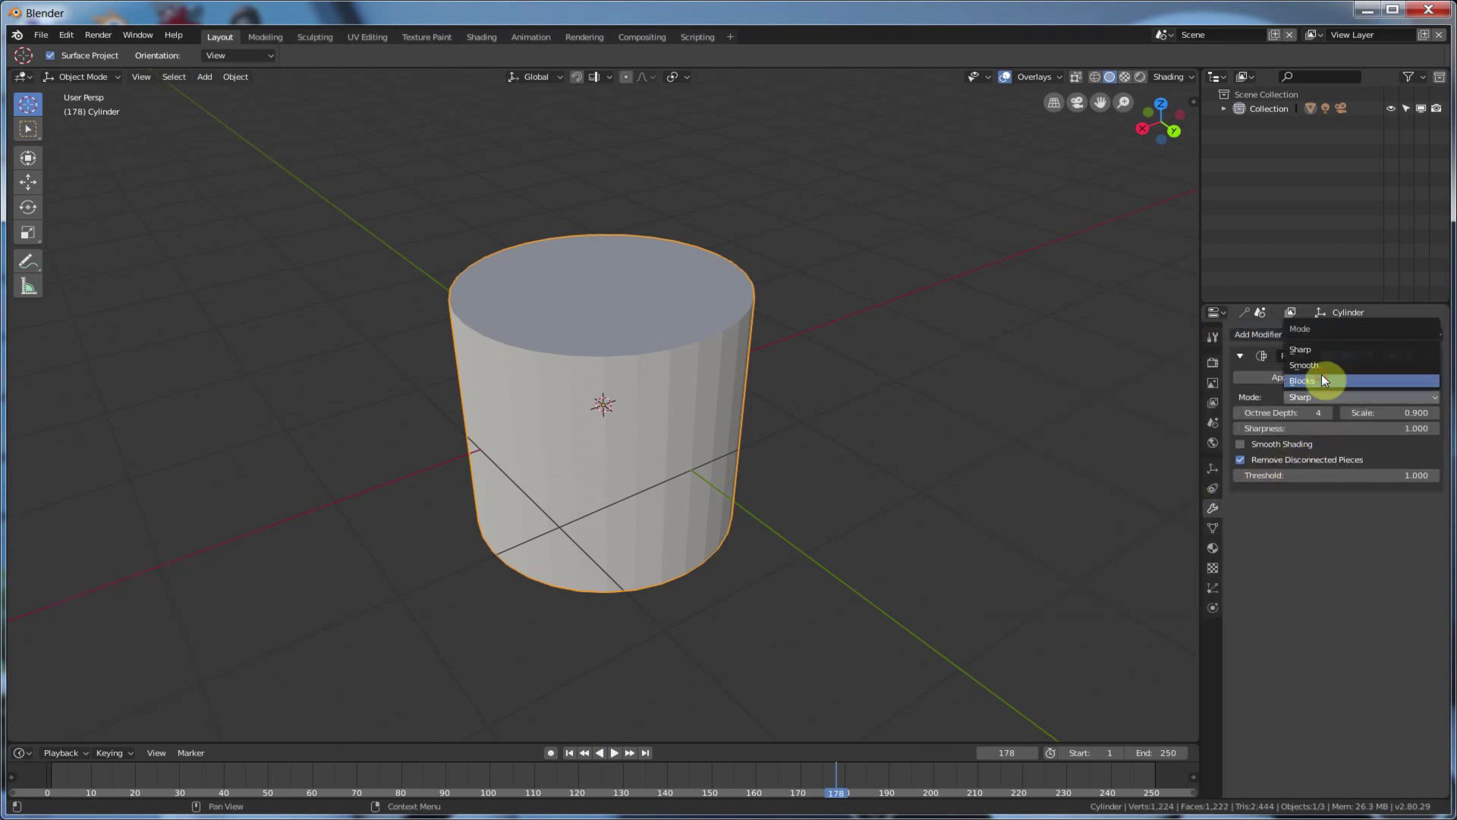
pyautogui.click(1322, 375)
pyautogui.moveTo(924, 480); pyautogui.dragTo(992, 471, button='middle')
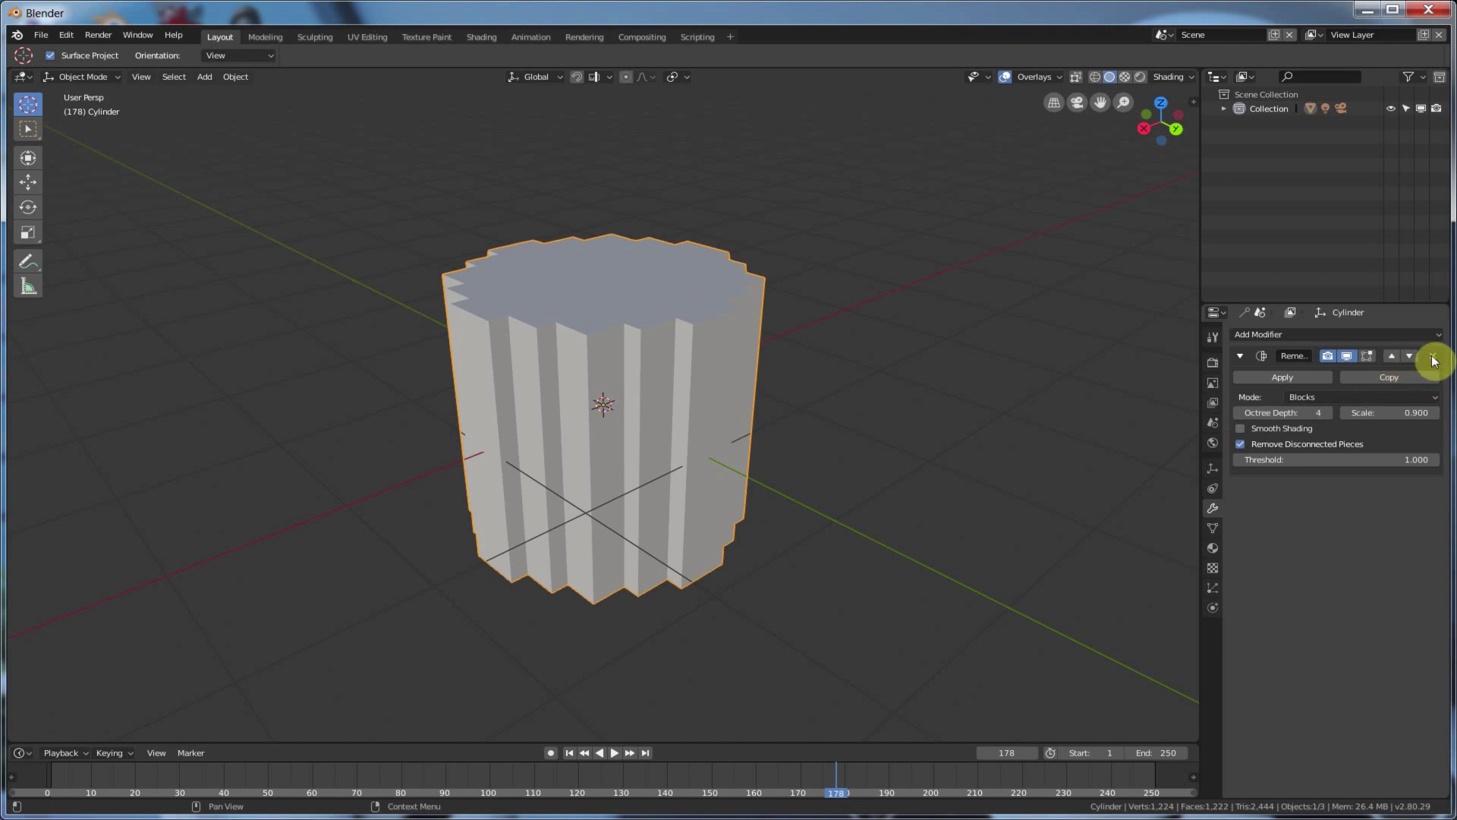
pyautogui.click(1341, 335)
# Add a Wireframe modifier with Replace Original off and thickness raised to 0.0254.
pyautogui.click(1153, 605)
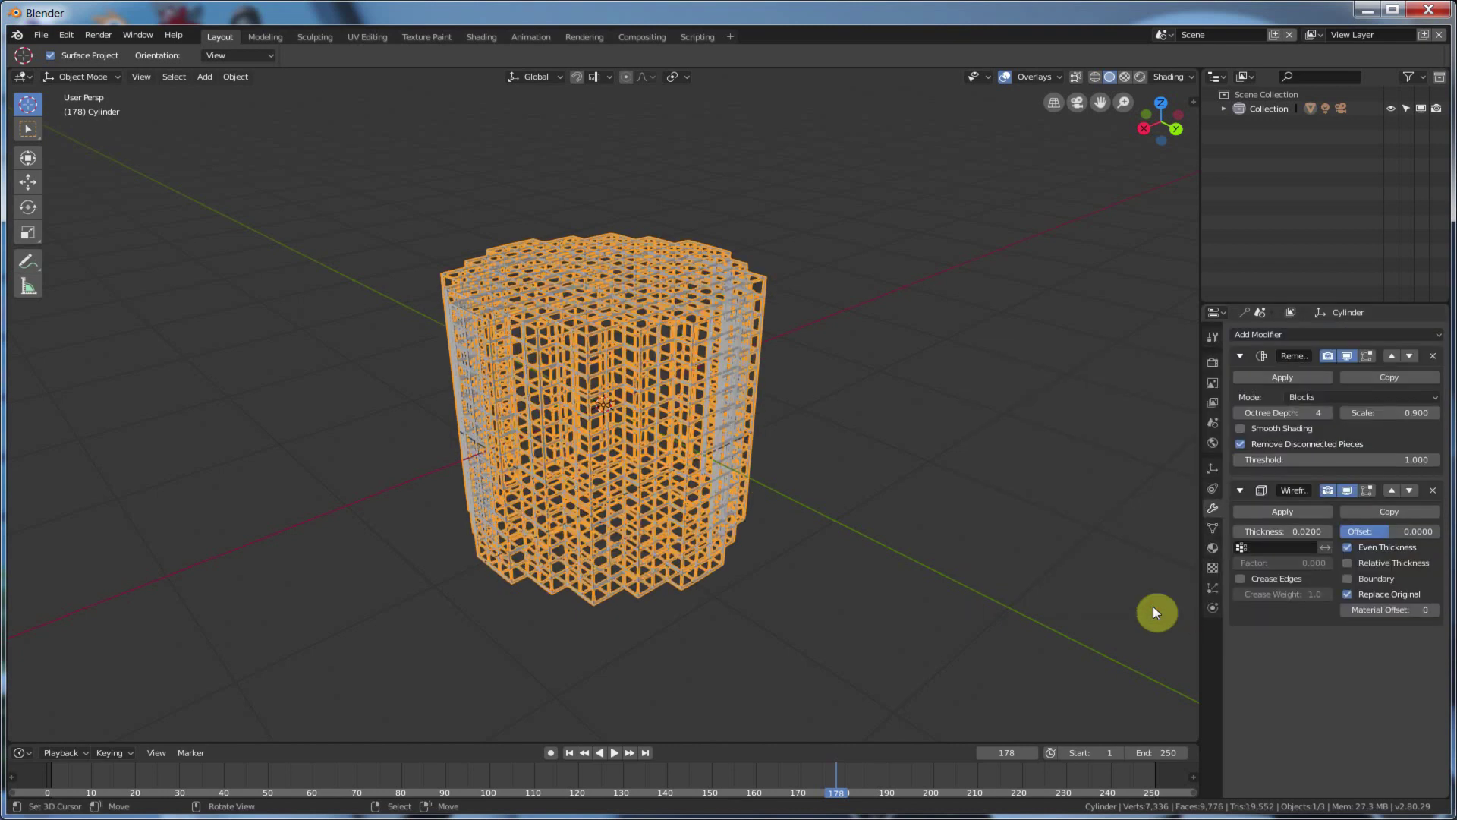
pyautogui.click(1348, 594)
pyautogui.moveTo(917, 518); pyautogui.dragTo(937, 505, button='middle')
pyautogui.scroll(2, 937, 505)
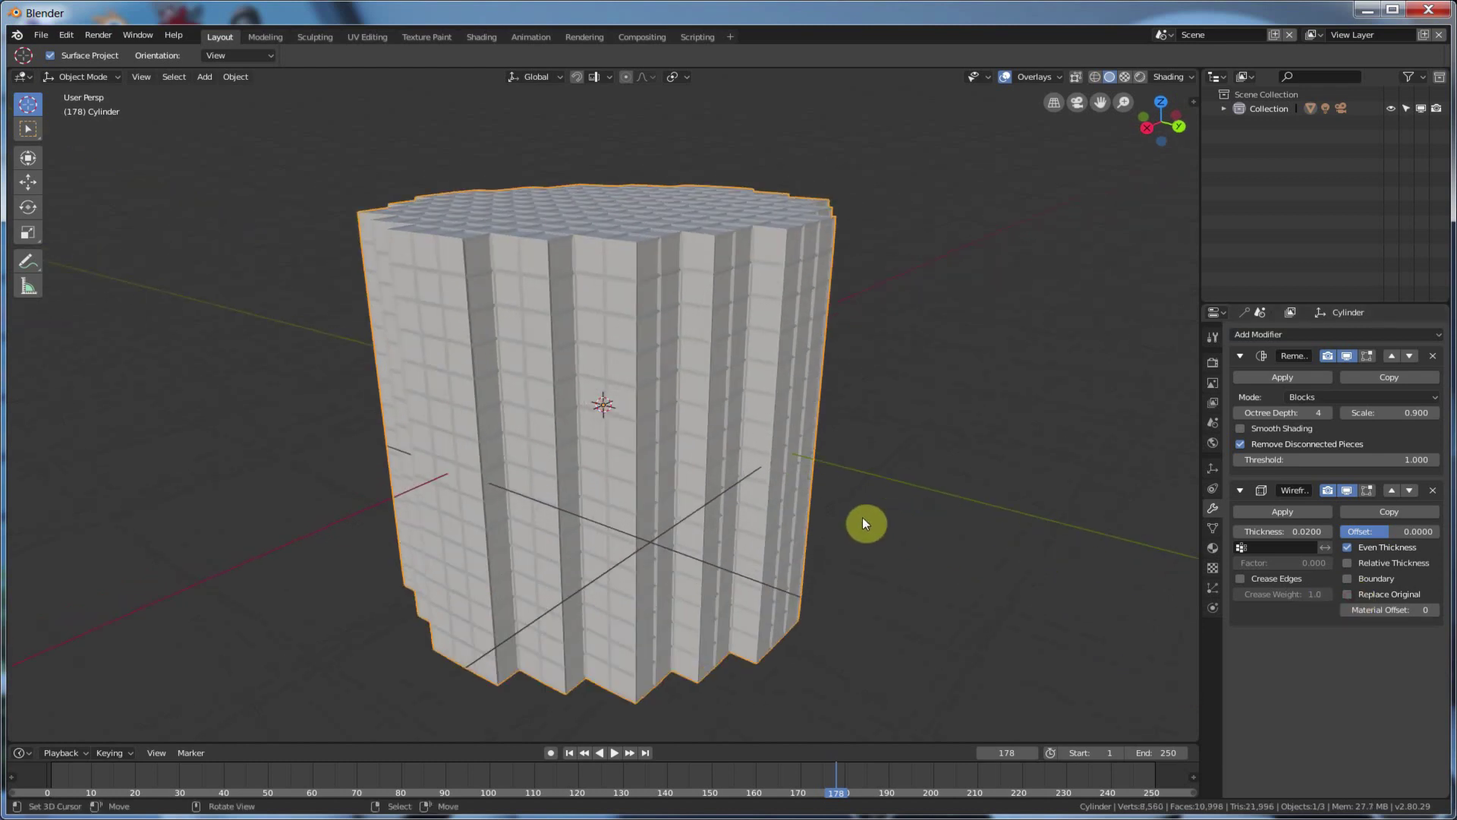
pyautogui.moveTo(863, 520); pyautogui.dragTo(785, 484, button='middle')
pyautogui.scroll(2, 853, 507)
pyautogui.moveTo(691, 269)
pyautogui.mouseDown(button='middle')
pyautogui.moveTo(696, 361)
pyautogui.moveTo(711, 279)
pyautogui.mouseUp(button='middle')
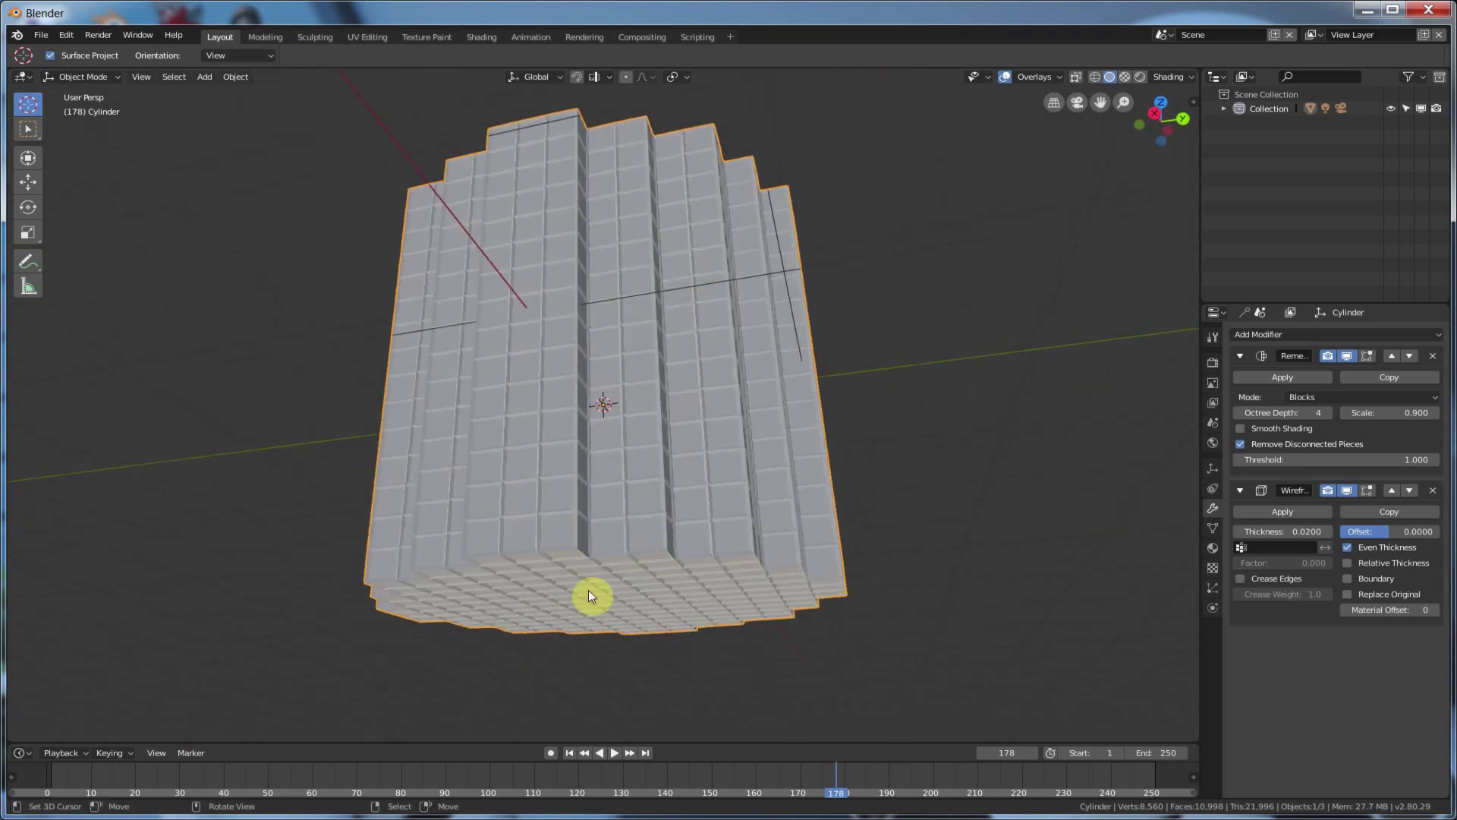
pyautogui.moveTo(689, 570); pyautogui.dragTo(671, 534, button='middle')
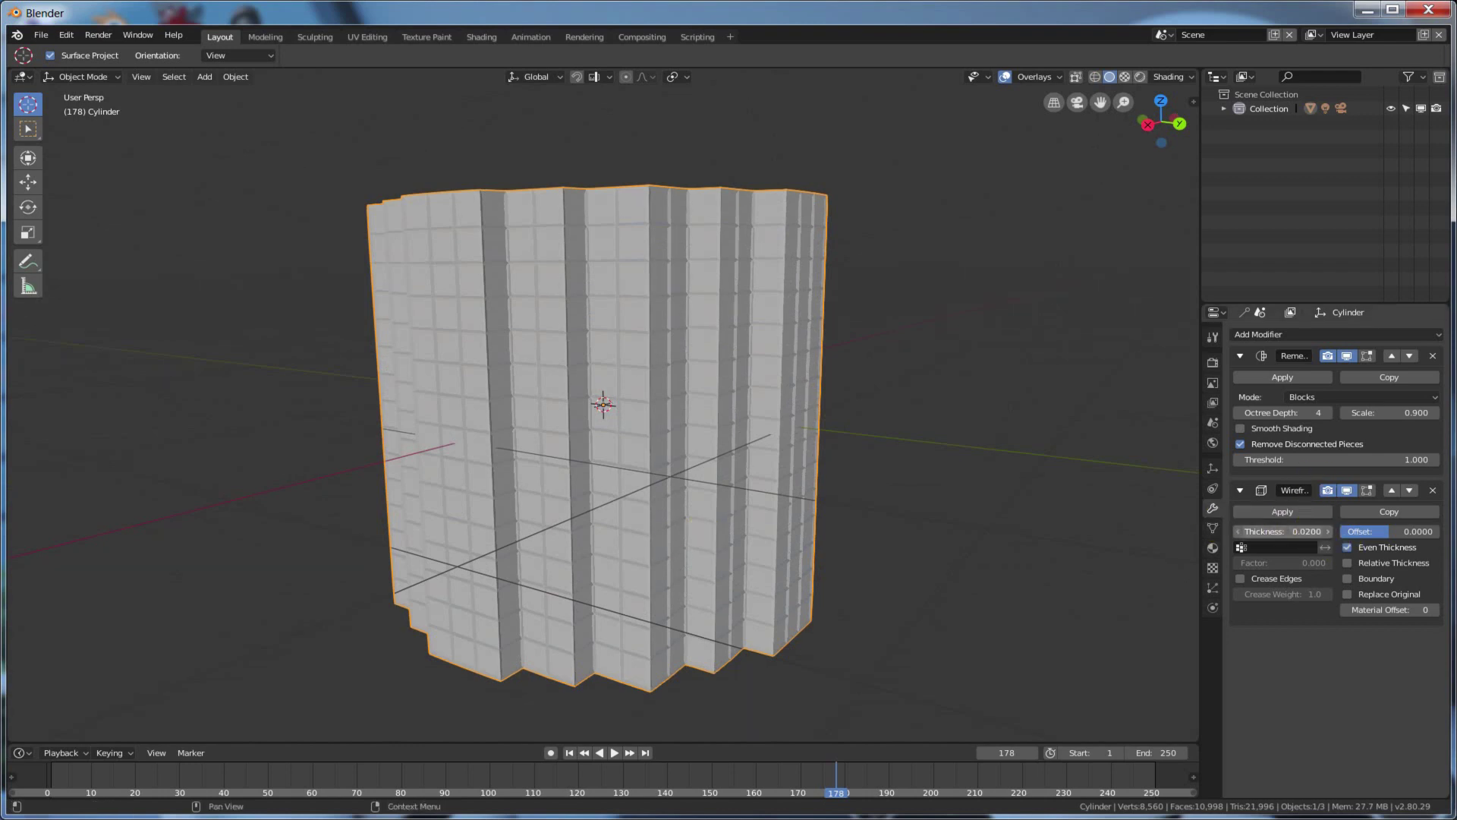
pyautogui.moveTo(1283, 531); pyautogui.dragTo(1379, 531)
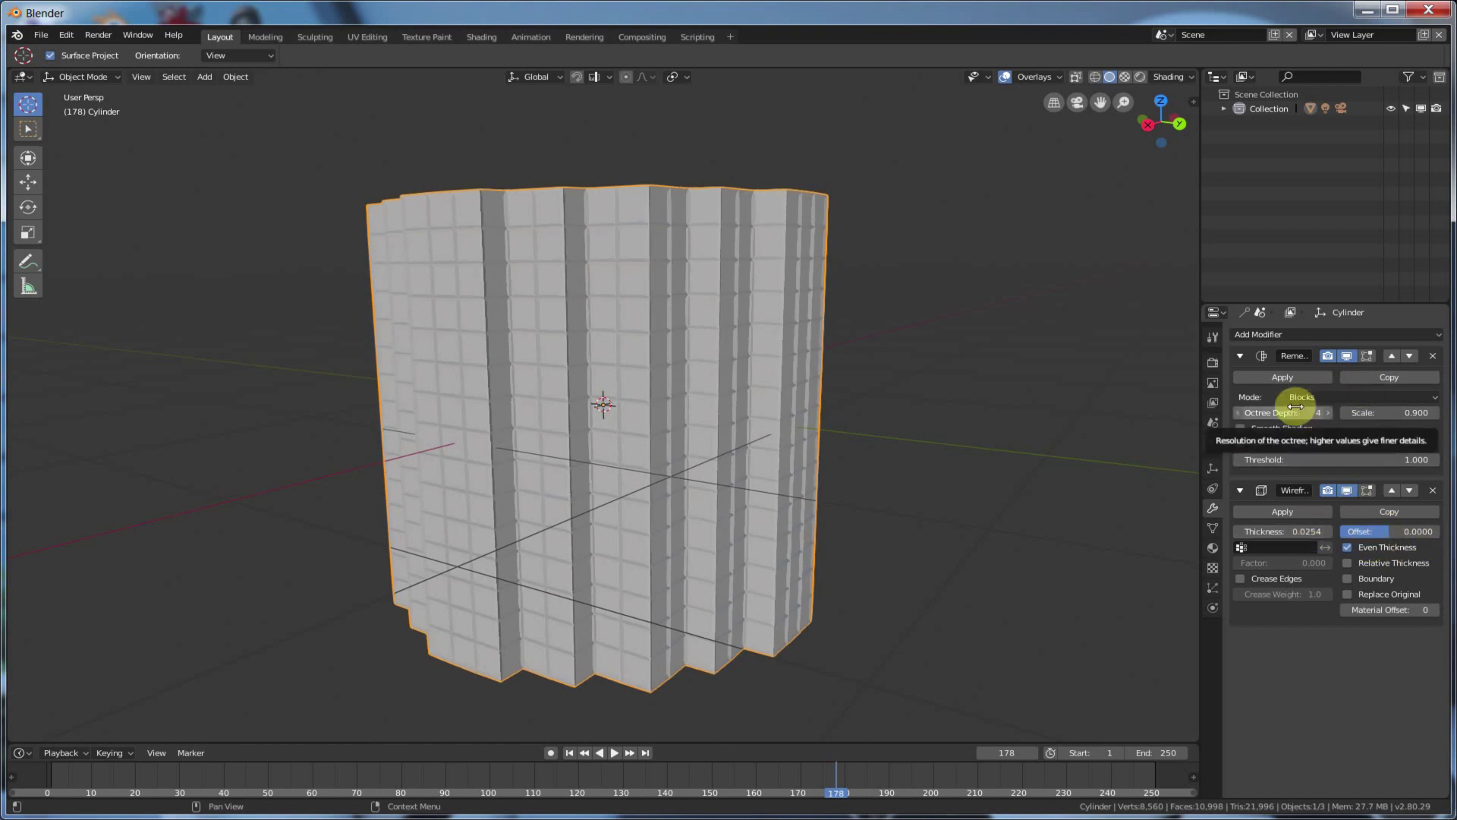
# Rewind to frame 1 and try Remesh Octree Depth 2 through 5, settling on 4.
pyautogui.click(571, 753)
pyautogui.moveTo(923, 429); pyautogui.dragTo(922, 463, button='middle')
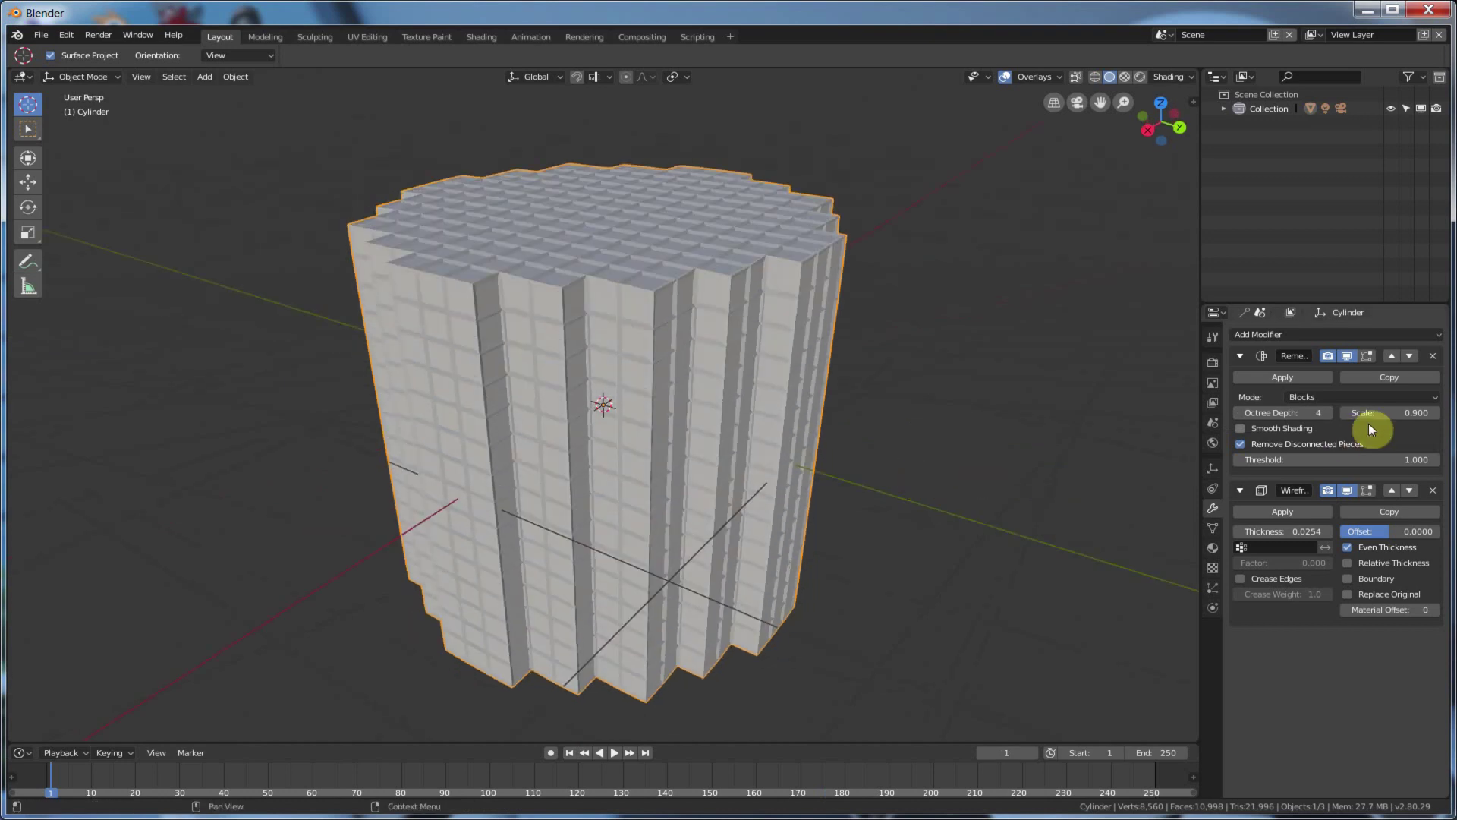
pyautogui.click(1237, 412)
pyautogui.click(1238, 412)
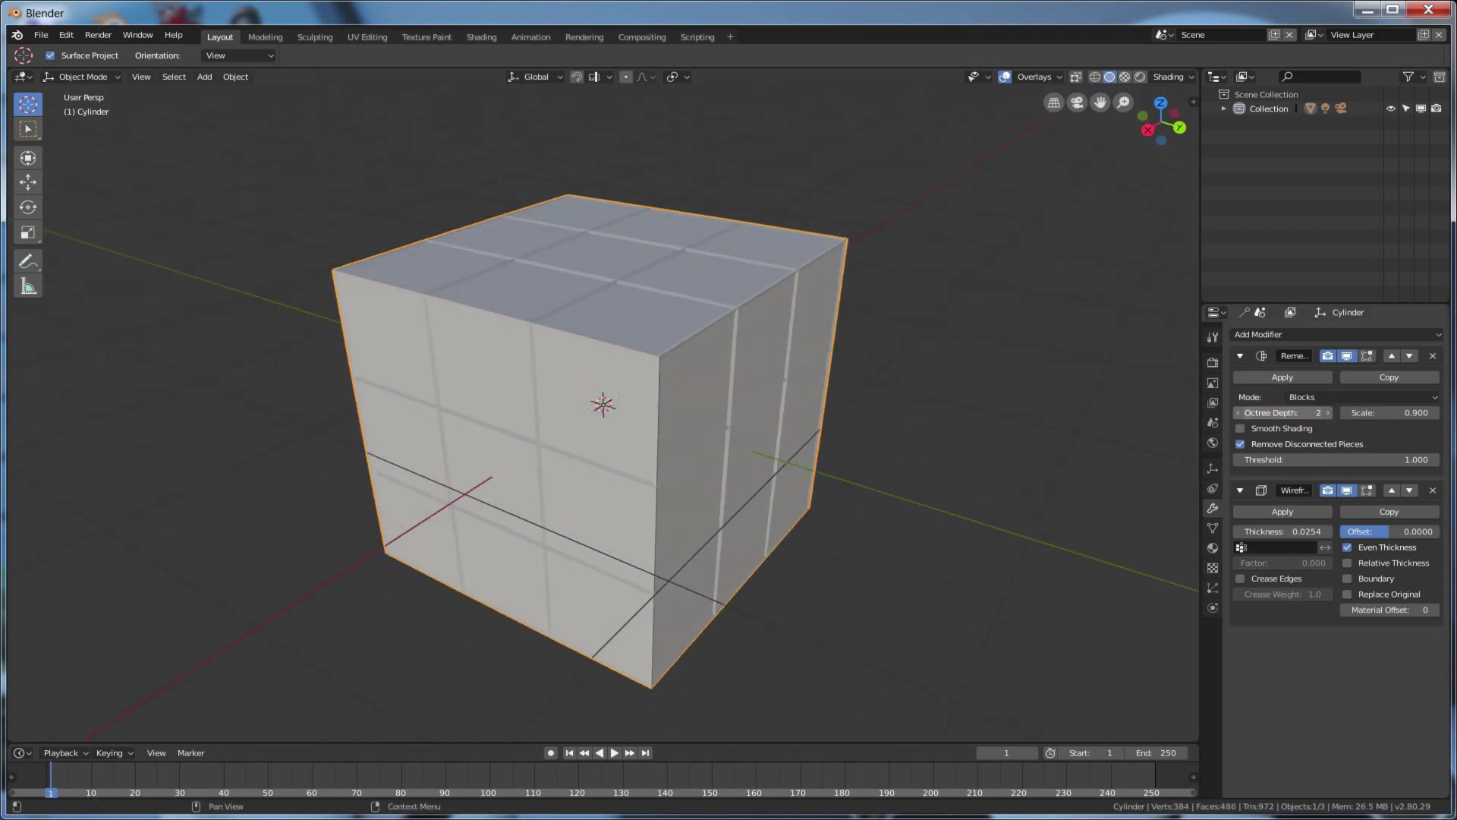
pyautogui.click(1327, 412)
pyautogui.click(1328, 412)
pyautogui.click(1327, 412)
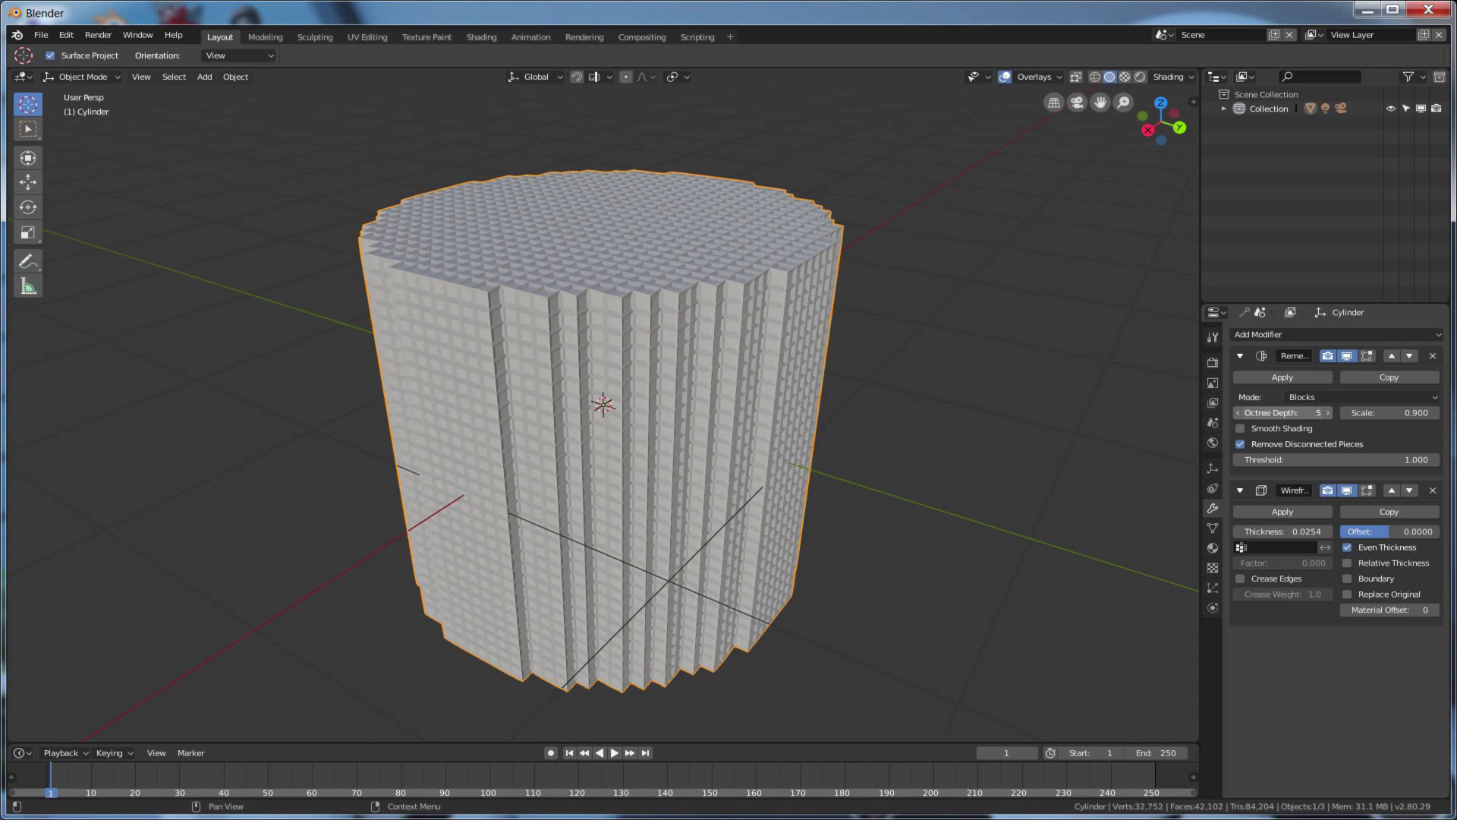
pyautogui.click(1238, 412)
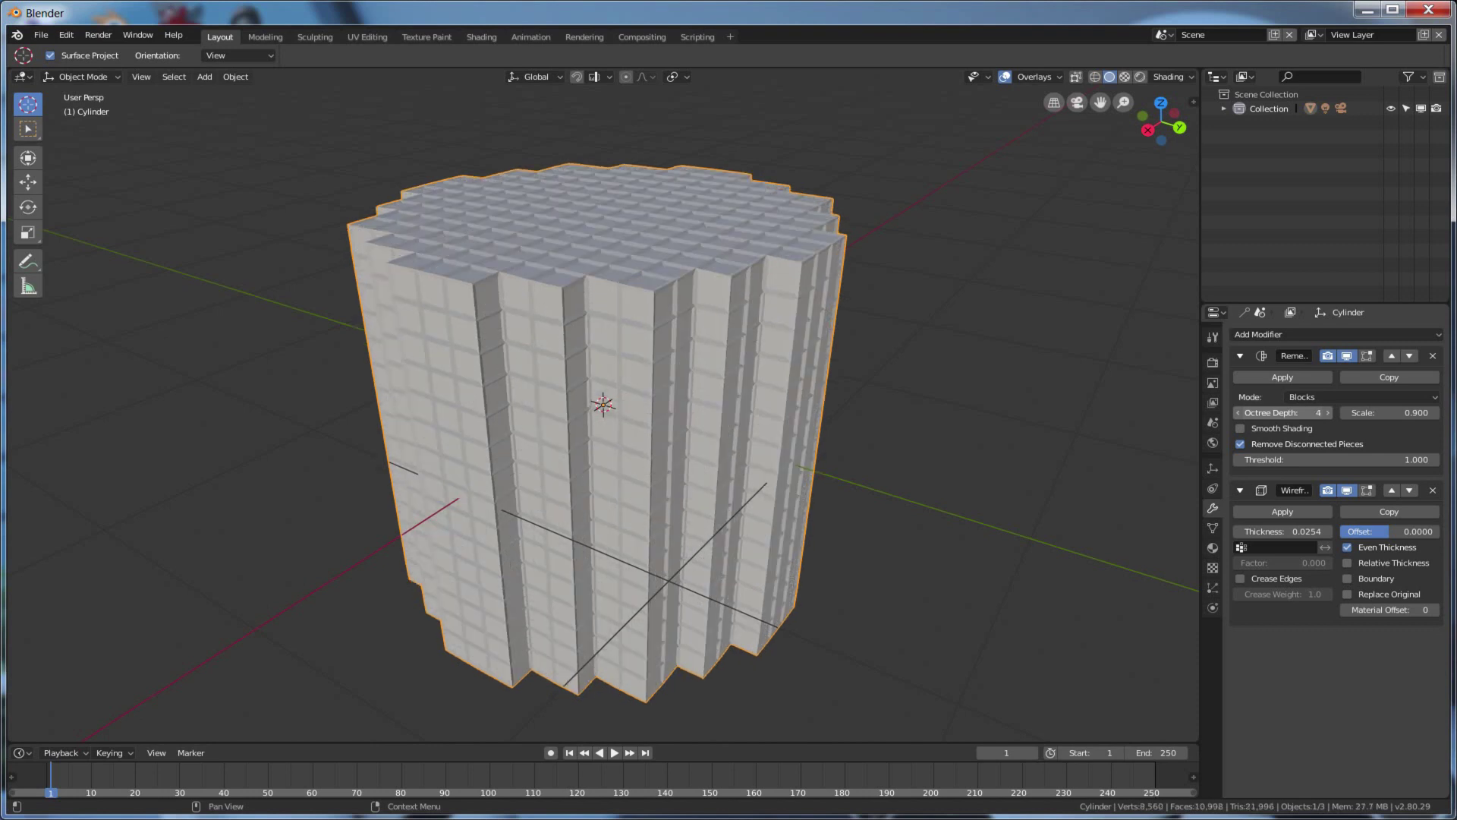
# Set the Remesh Scale to 0.776 and the Wireframe Offset to 0.2602.
pyautogui.moveTo(1353, 412); pyautogui.dragTo(1204, 412)
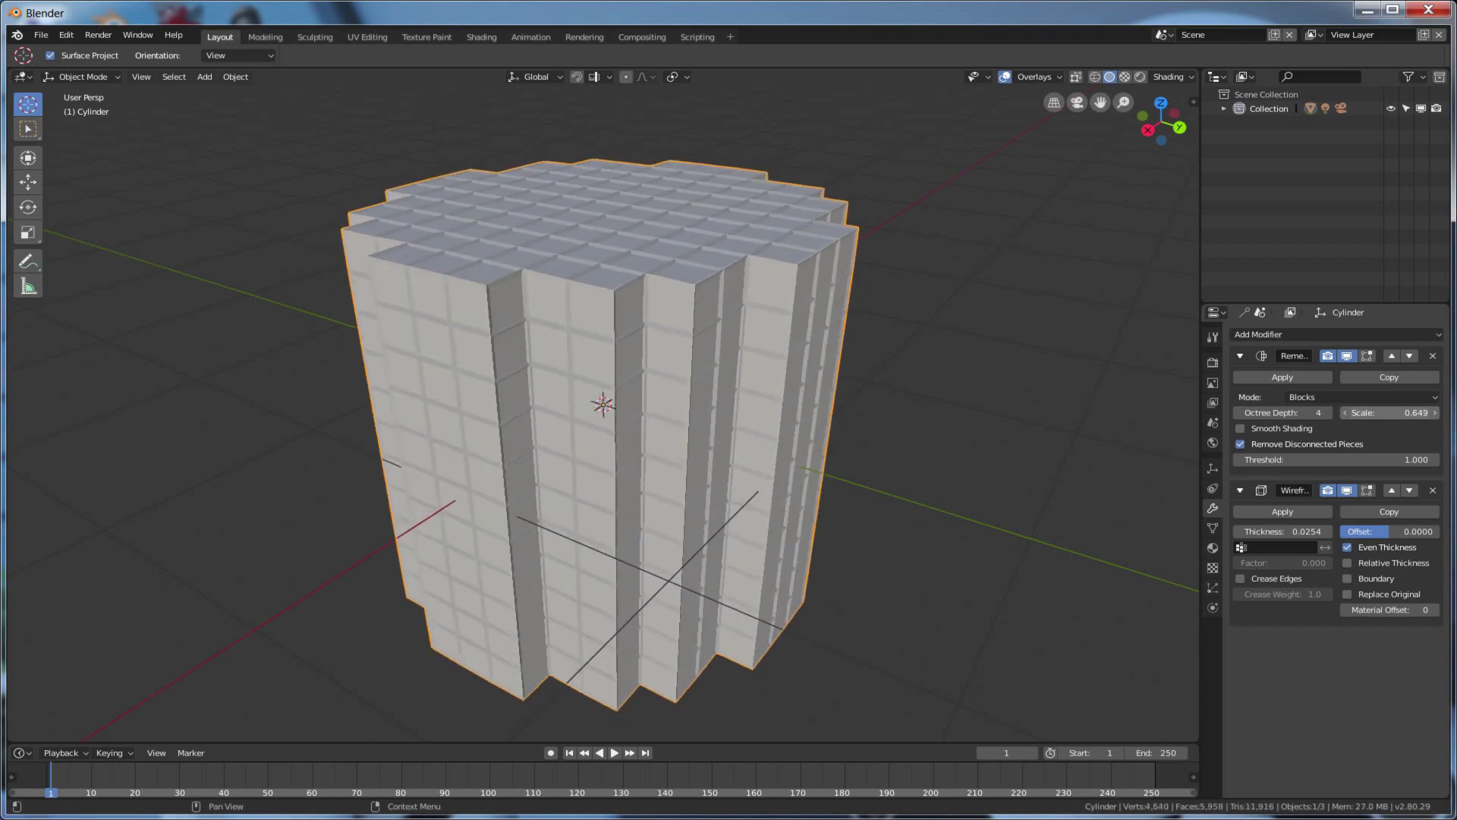
pyautogui.moveTo(1389, 412); pyautogui.dragTo(1425, 412)
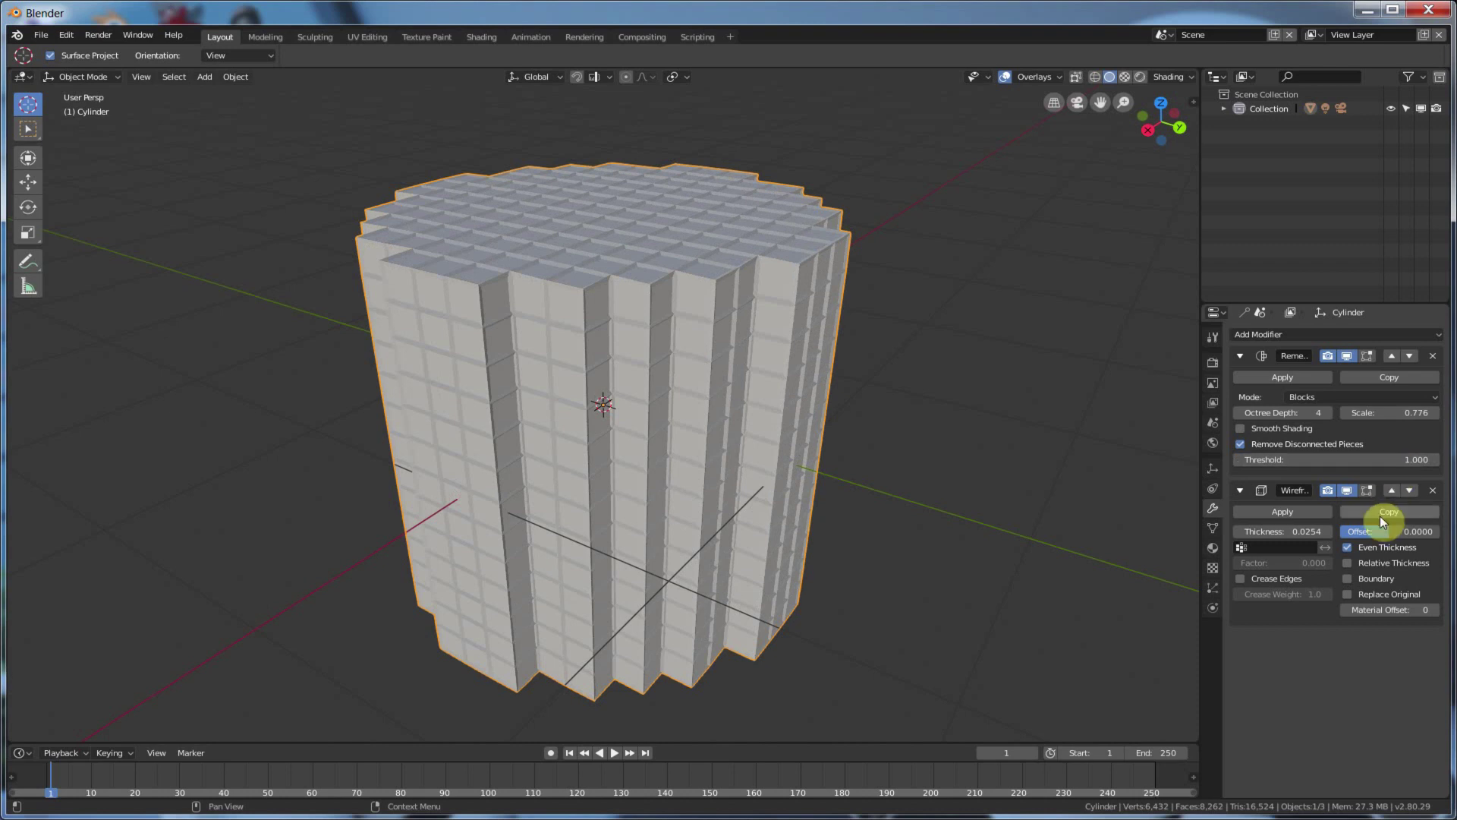
pyautogui.moveTo(1388, 531)
pyautogui.mouseDown()
pyautogui.moveTo(1418, 531)
pyautogui.moveTo(1389, 532)
pyautogui.mouseUp()
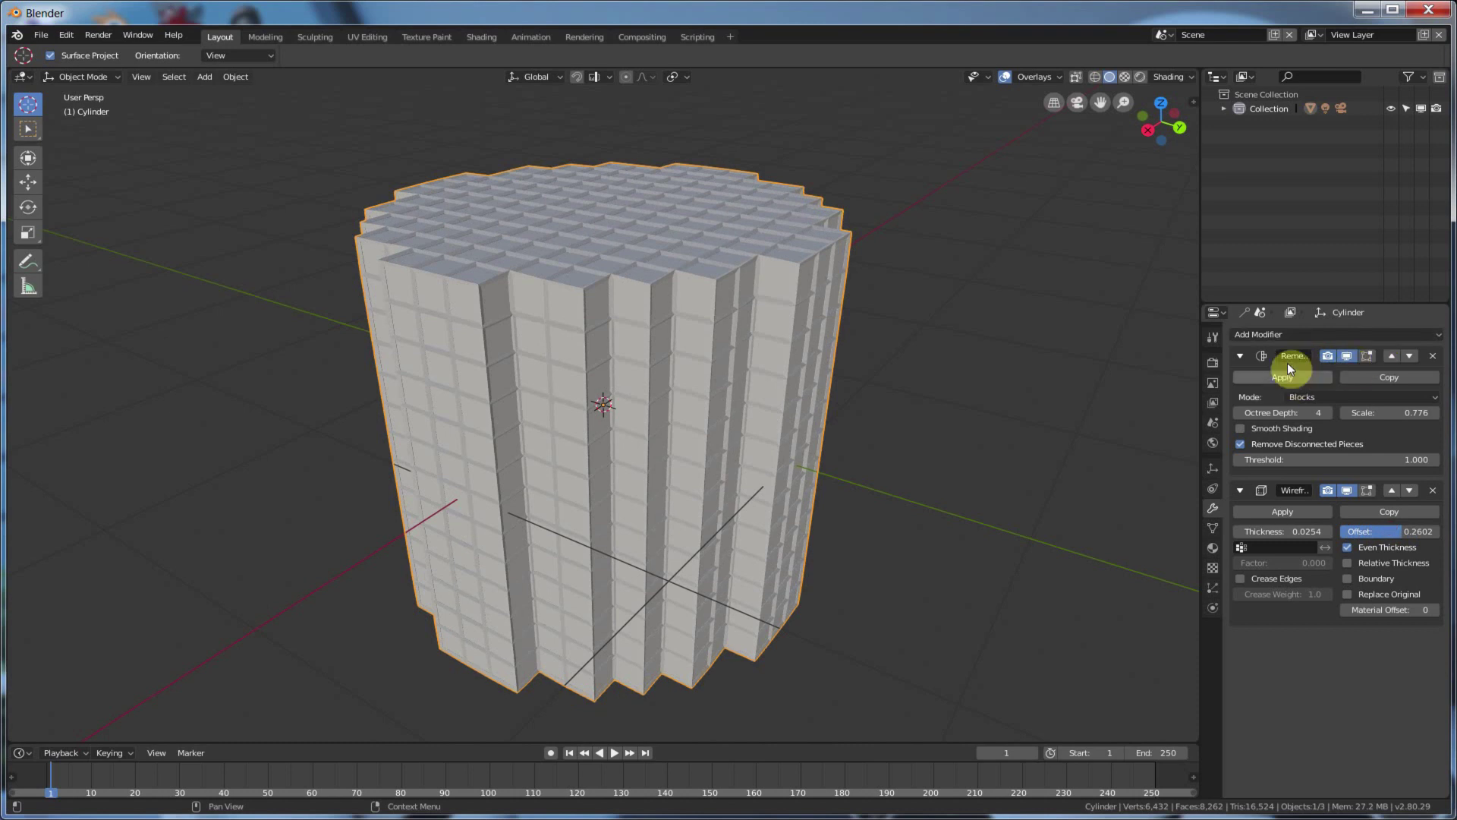
pyautogui.moveTo(862, 426)
pyautogui.mouseDown(button='middle')
pyautogui.moveTo(862, 408)
pyautogui.moveTo(859, 420)
pyautogui.mouseUp(button='middle')
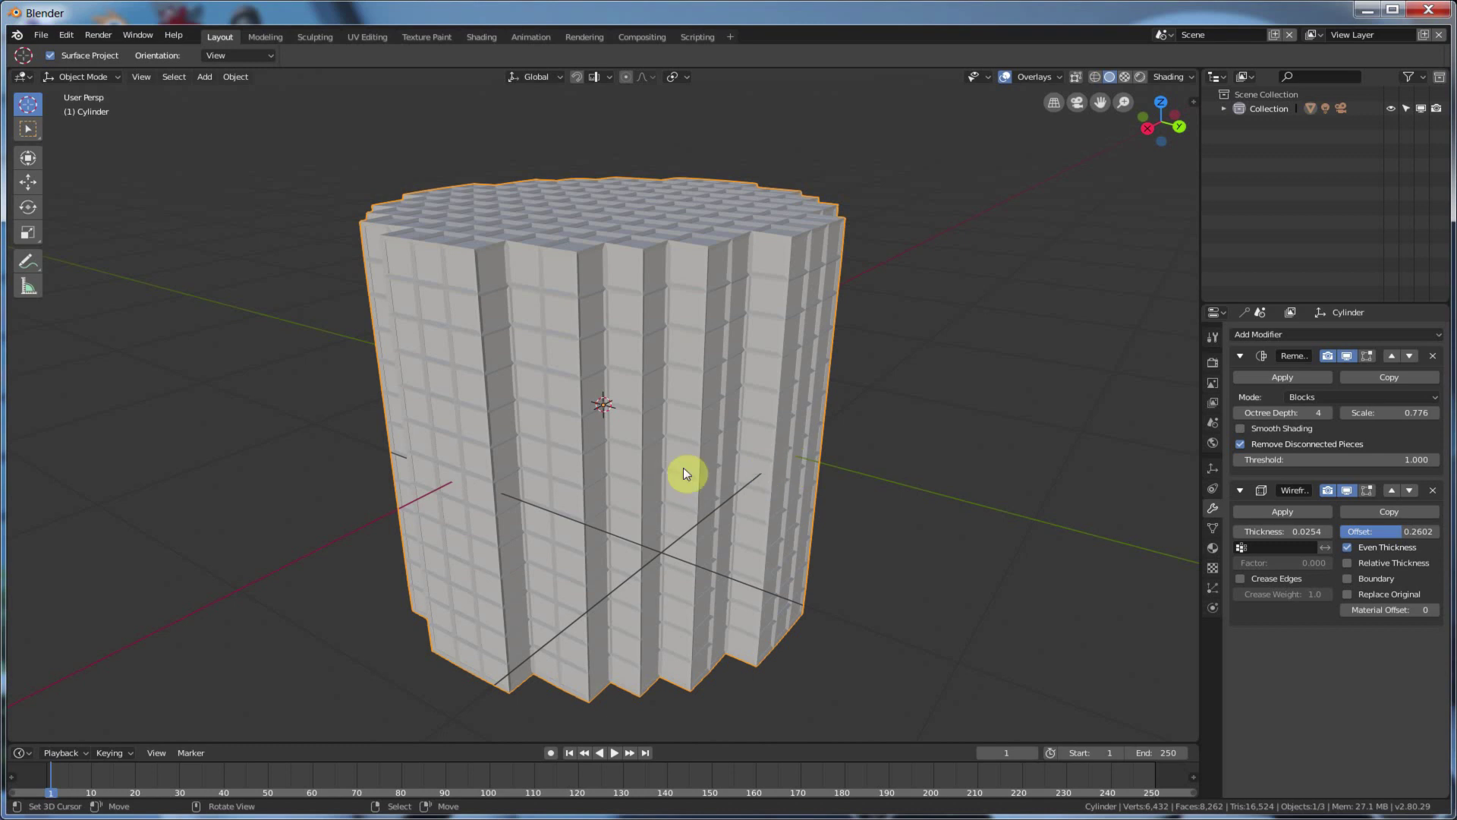
# Remove the Wireframe modifier and try Remesh Smooth mode, returning Octree Depth to 3.
pyautogui.click(1432, 490)
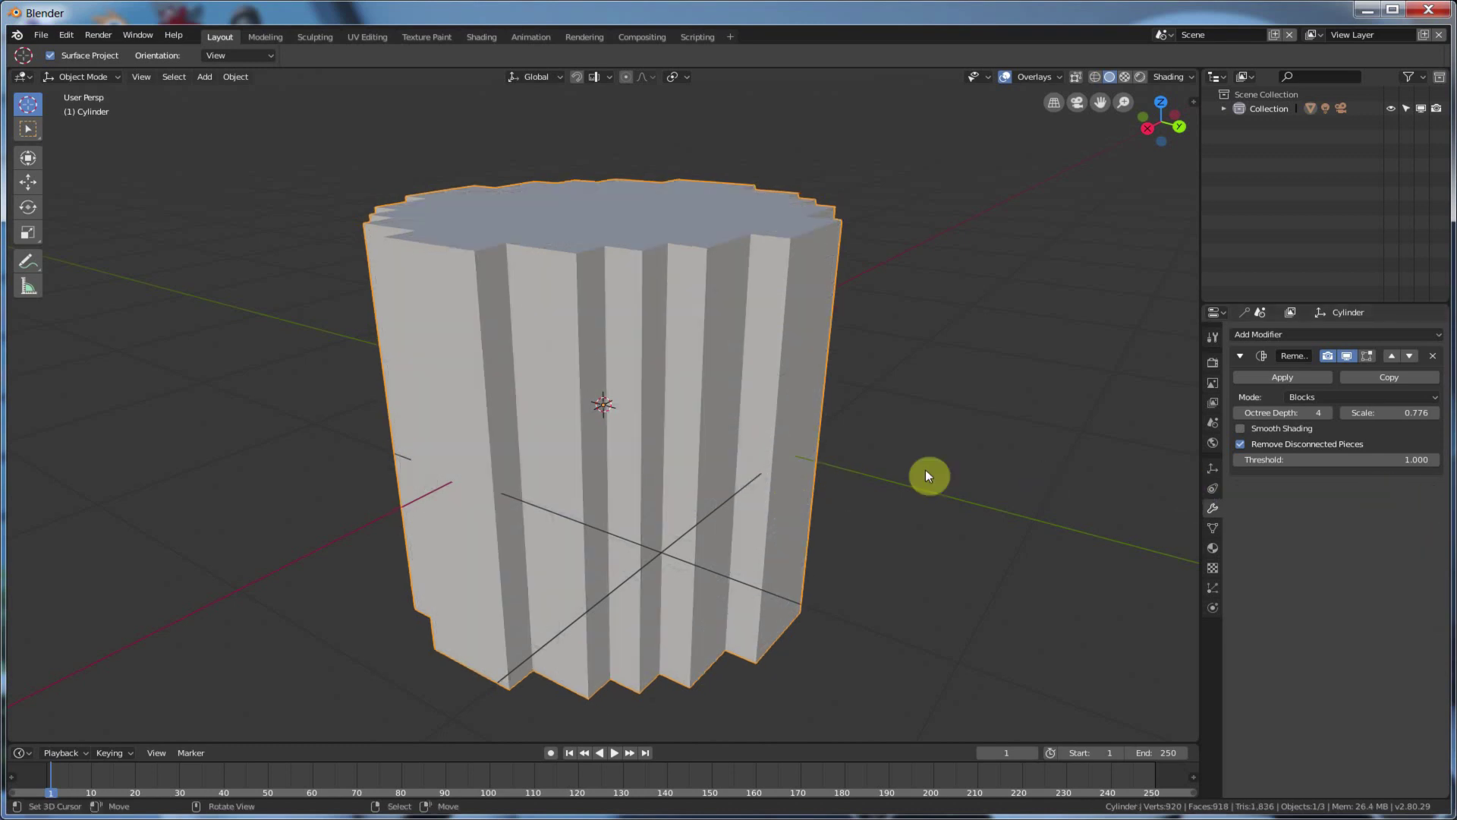
pyautogui.moveTo(918, 468); pyautogui.dragTo(912, 479, button='middle')
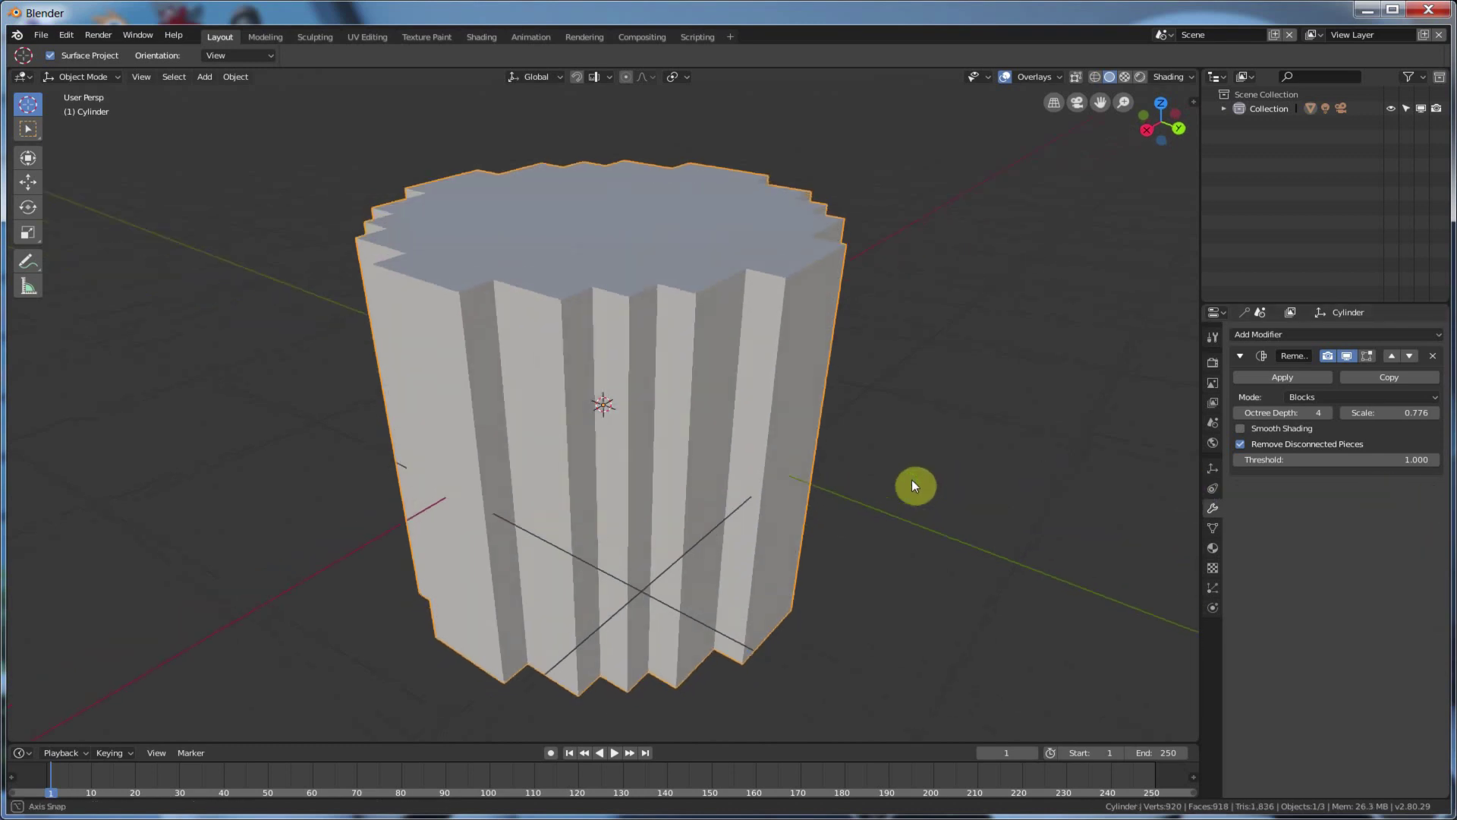
pyautogui.moveTo(1305, 412)
pyautogui.mouseDown()
pyautogui.moveTo(1260, 412)
pyautogui.moveTo(1335, 412)
pyautogui.moveTo(1290, 412)
pyautogui.mouseUp()
pyautogui.click(1308, 397)
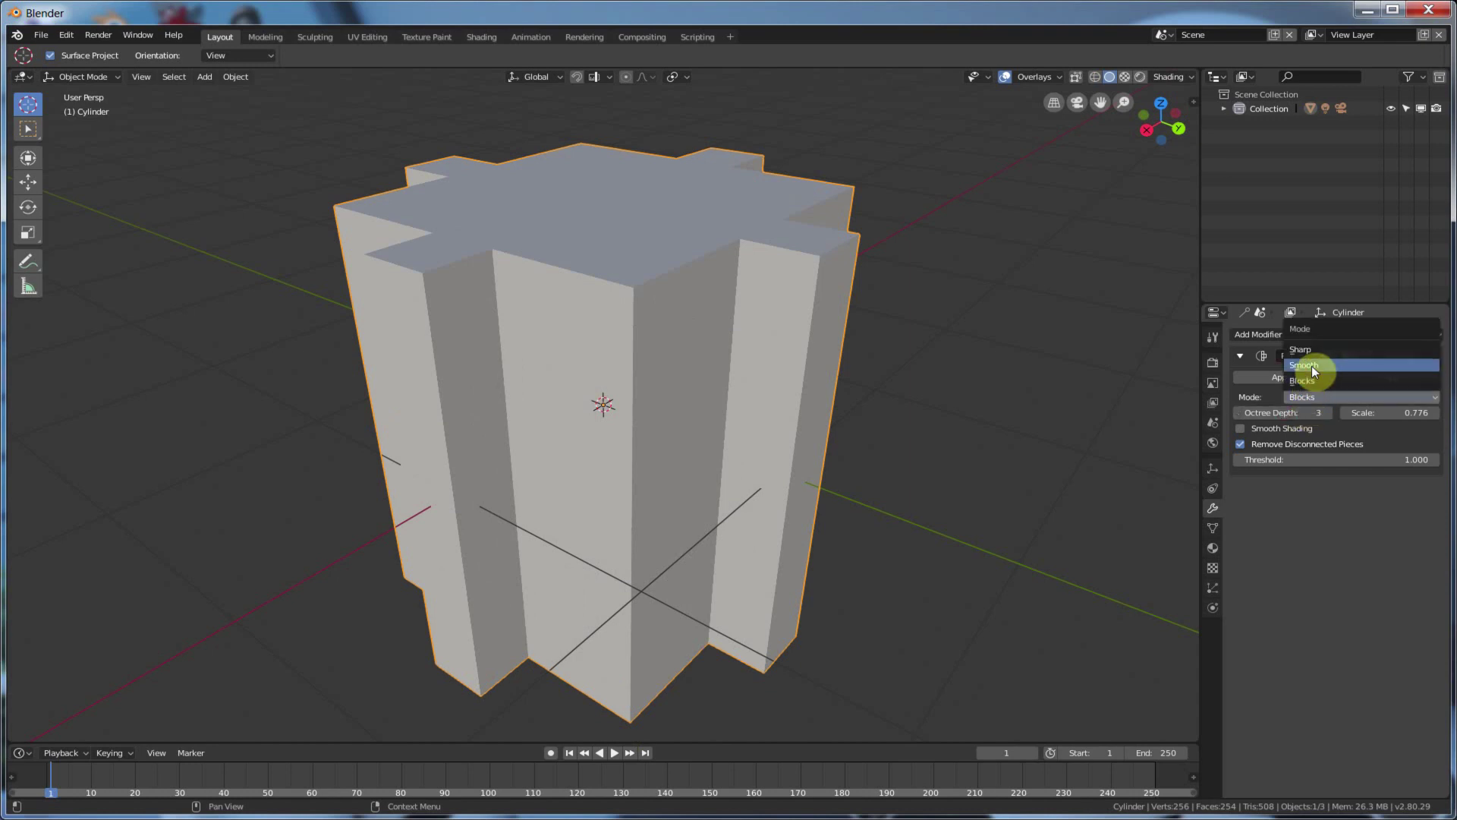
pyautogui.click(1311, 366)
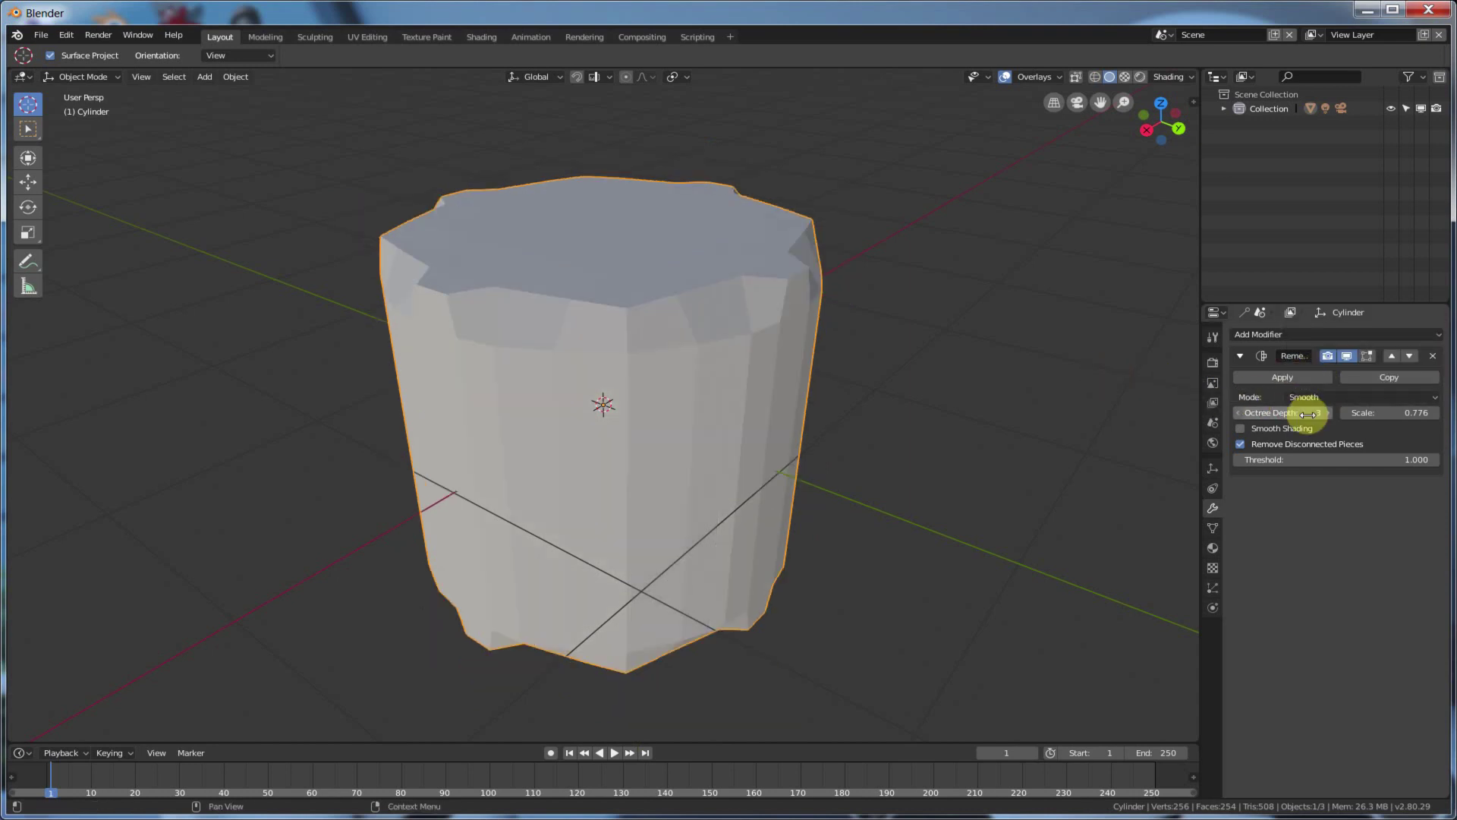
pyautogui.moveTo(1308, 413)
pyautogui.mouseDown()
pyautogui.moveTo(1263, 414)
pyautogui.moveTo(1309, 414)
pyautogui.mouseUp()
pyautogui.moveTo(872, 364); pyautogui.dragTo(634, 308, button='middle')
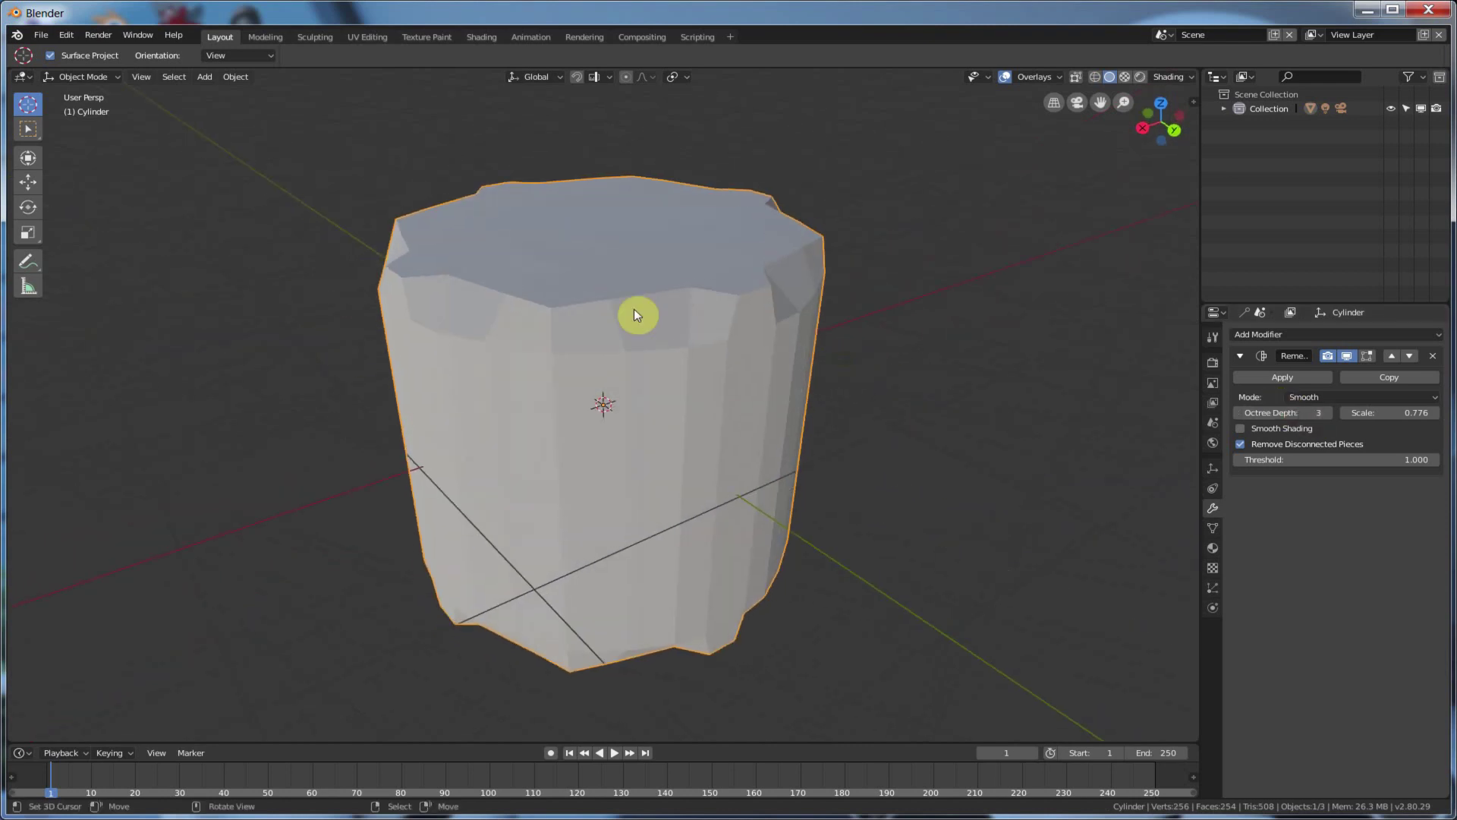
# Switch the Remesh to Sharp mode and raise the Octree Depth to 5.
pyautogui.click(1316, 395)
pyautogui.click(1318, 353)
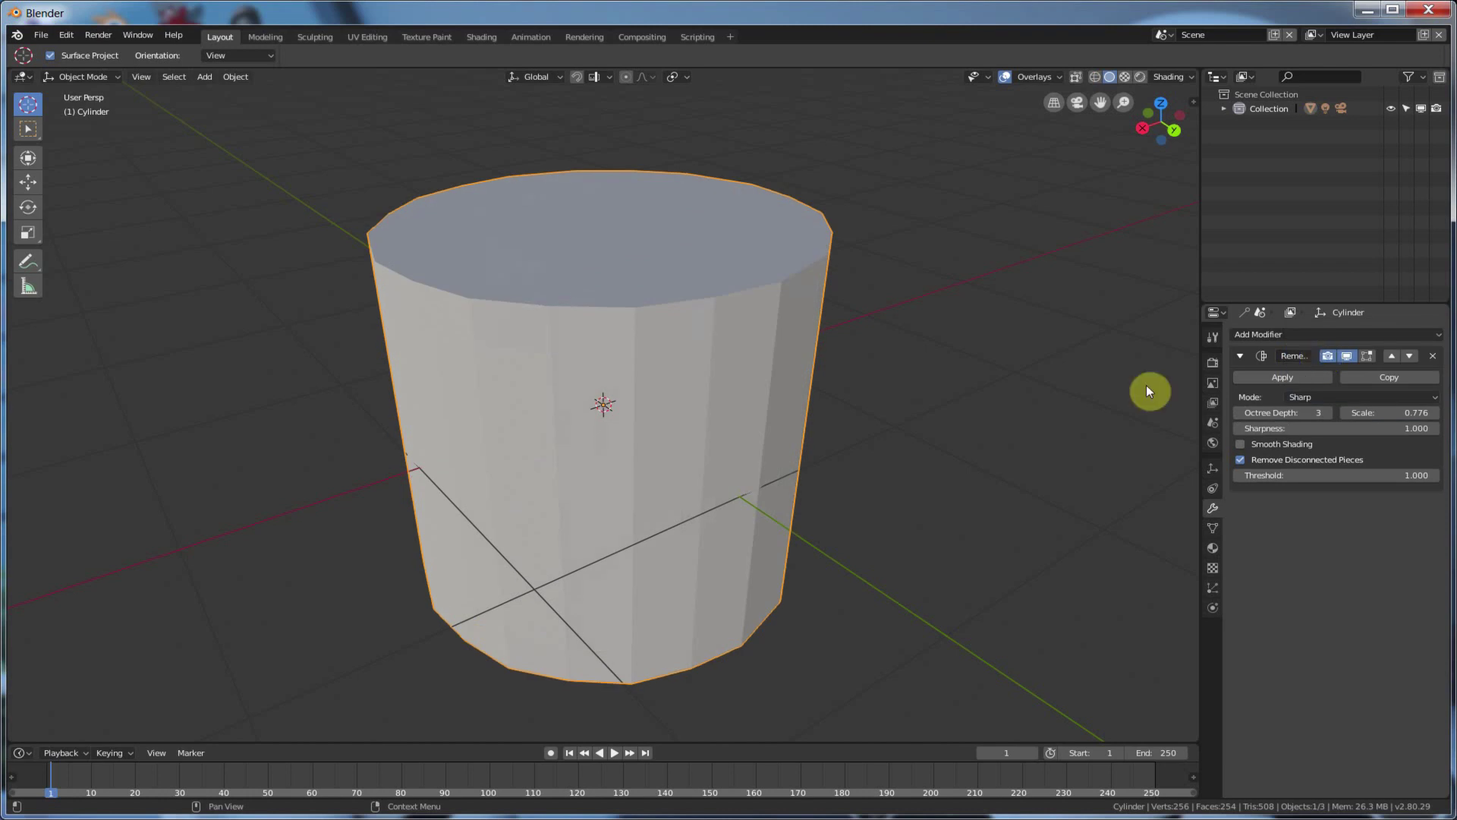
pyautogui.moveTo(1029, 385); pyautogui.dragTo(1051, 390, button='middle')
pyautogui.moveTo(1290, 412)
pyautogui.mouseDown()
pyautogui.moveTo(1275, 412)
pyautogui.moveTo(1307, 413)
pyautogui.moveTo(1268, 412)
pyautogui.moveTo(1315, 396)
pyautogui.mouseUp()
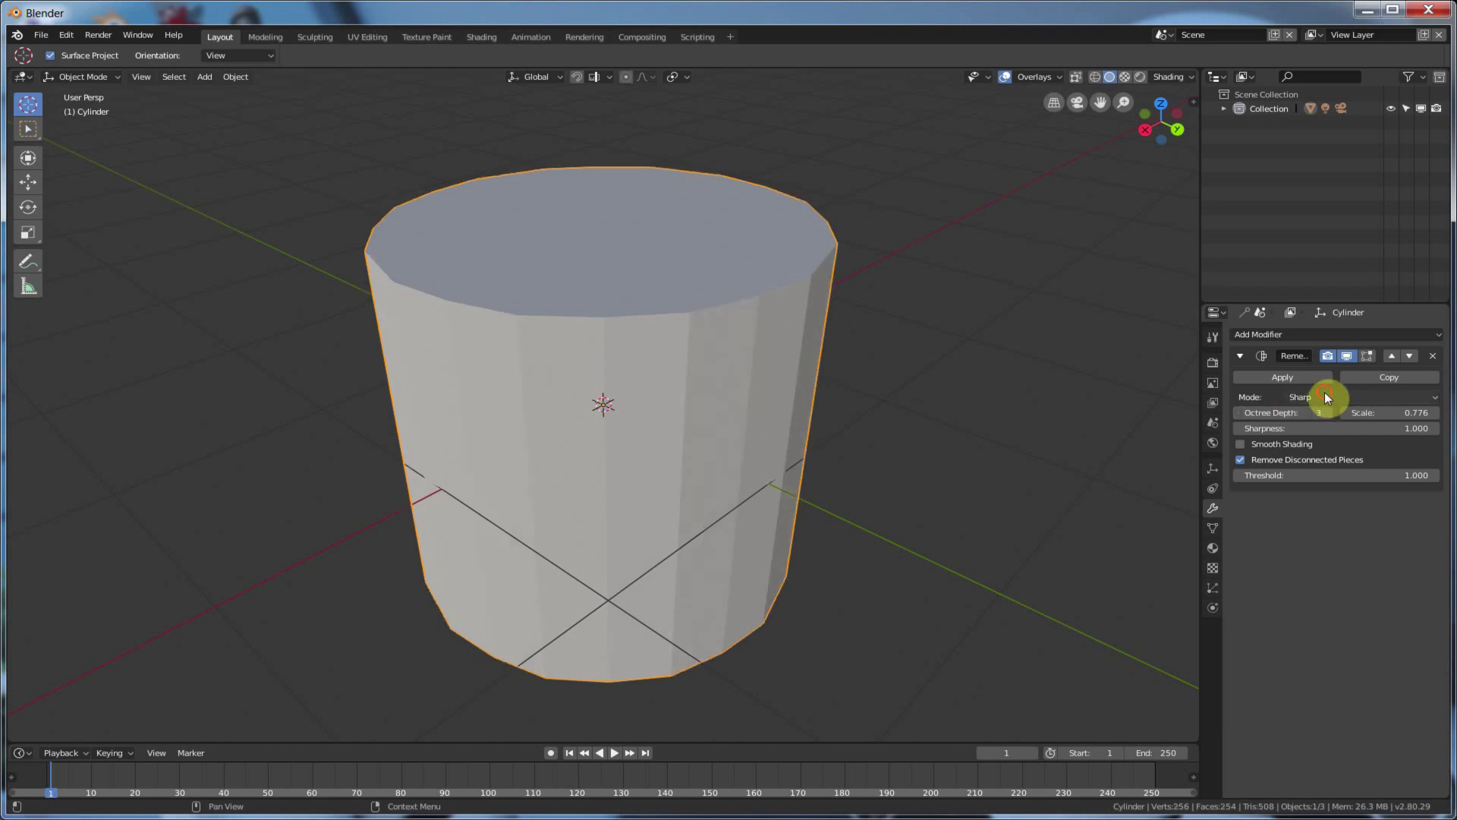
# Set the cylinder's Remesh back to Blocks at Octree Depth 4 and zoom out.
pyautogui.click(1325, 394)
pyautogui.click(1324, 380)
pyautogui.moveTo(1273, 417); pyautogui.dragTo(1301, 412)
pyautogui.scroll(-2, 1007, 410)
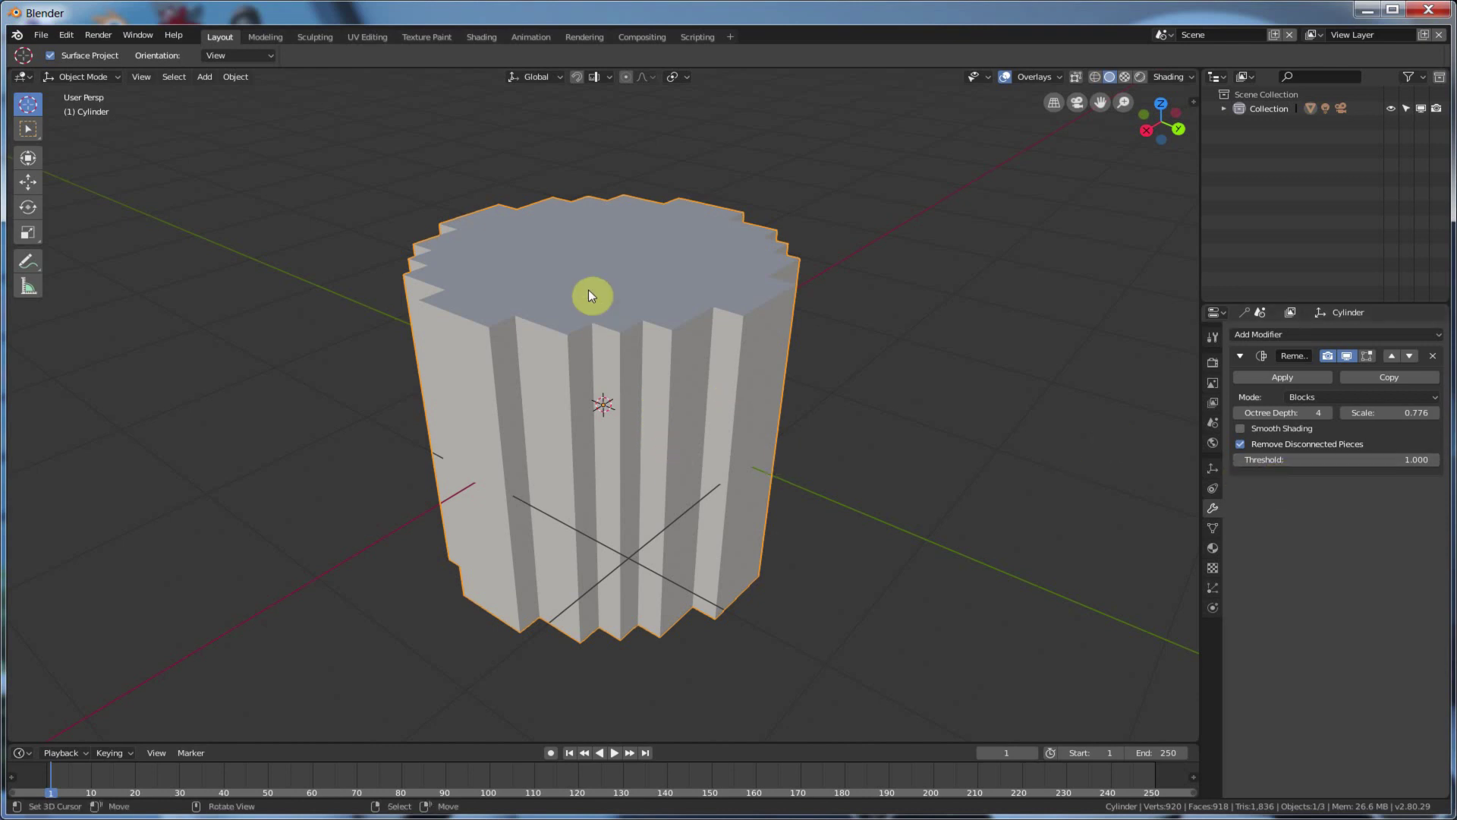
pyautogui.moveTo(583, 363)
pyautogui.mouseDown(button='middle')
pyautogui.moveTo(581, 329)
pyautogui.moveTo(582, 358)
pyautogui.mouseUp(button='middle')
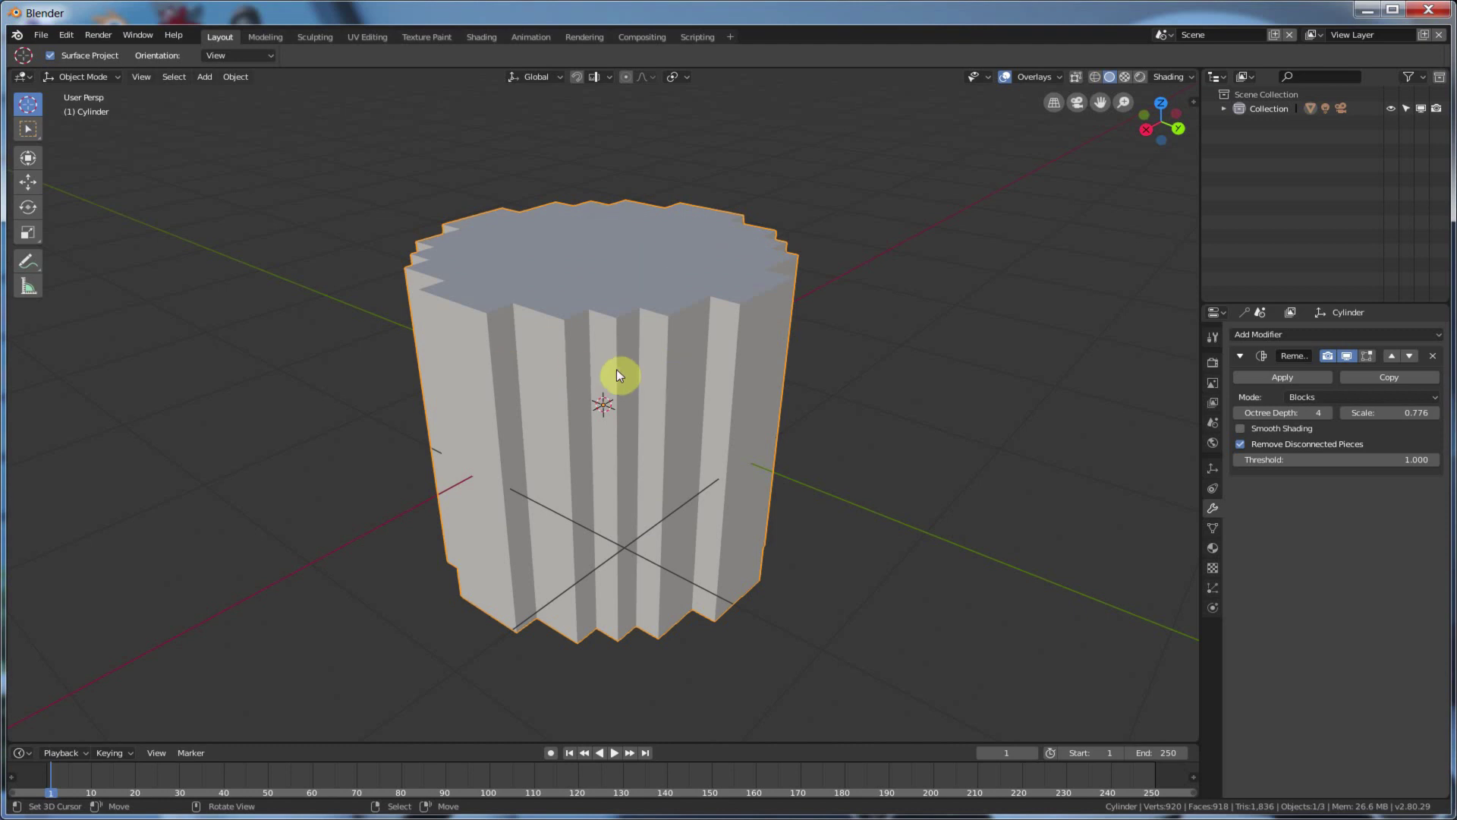
pyautogui.click(603, 407)
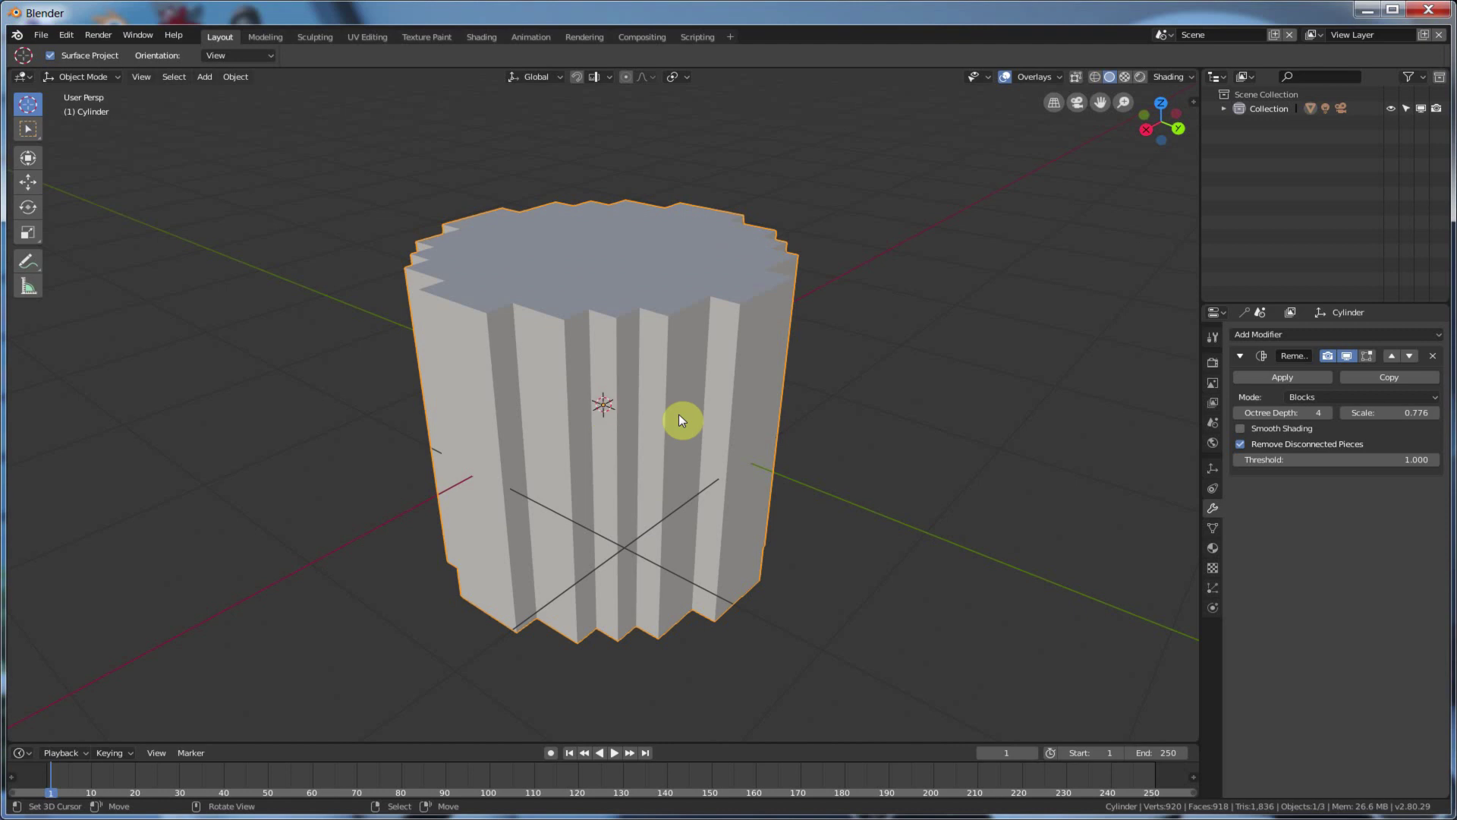